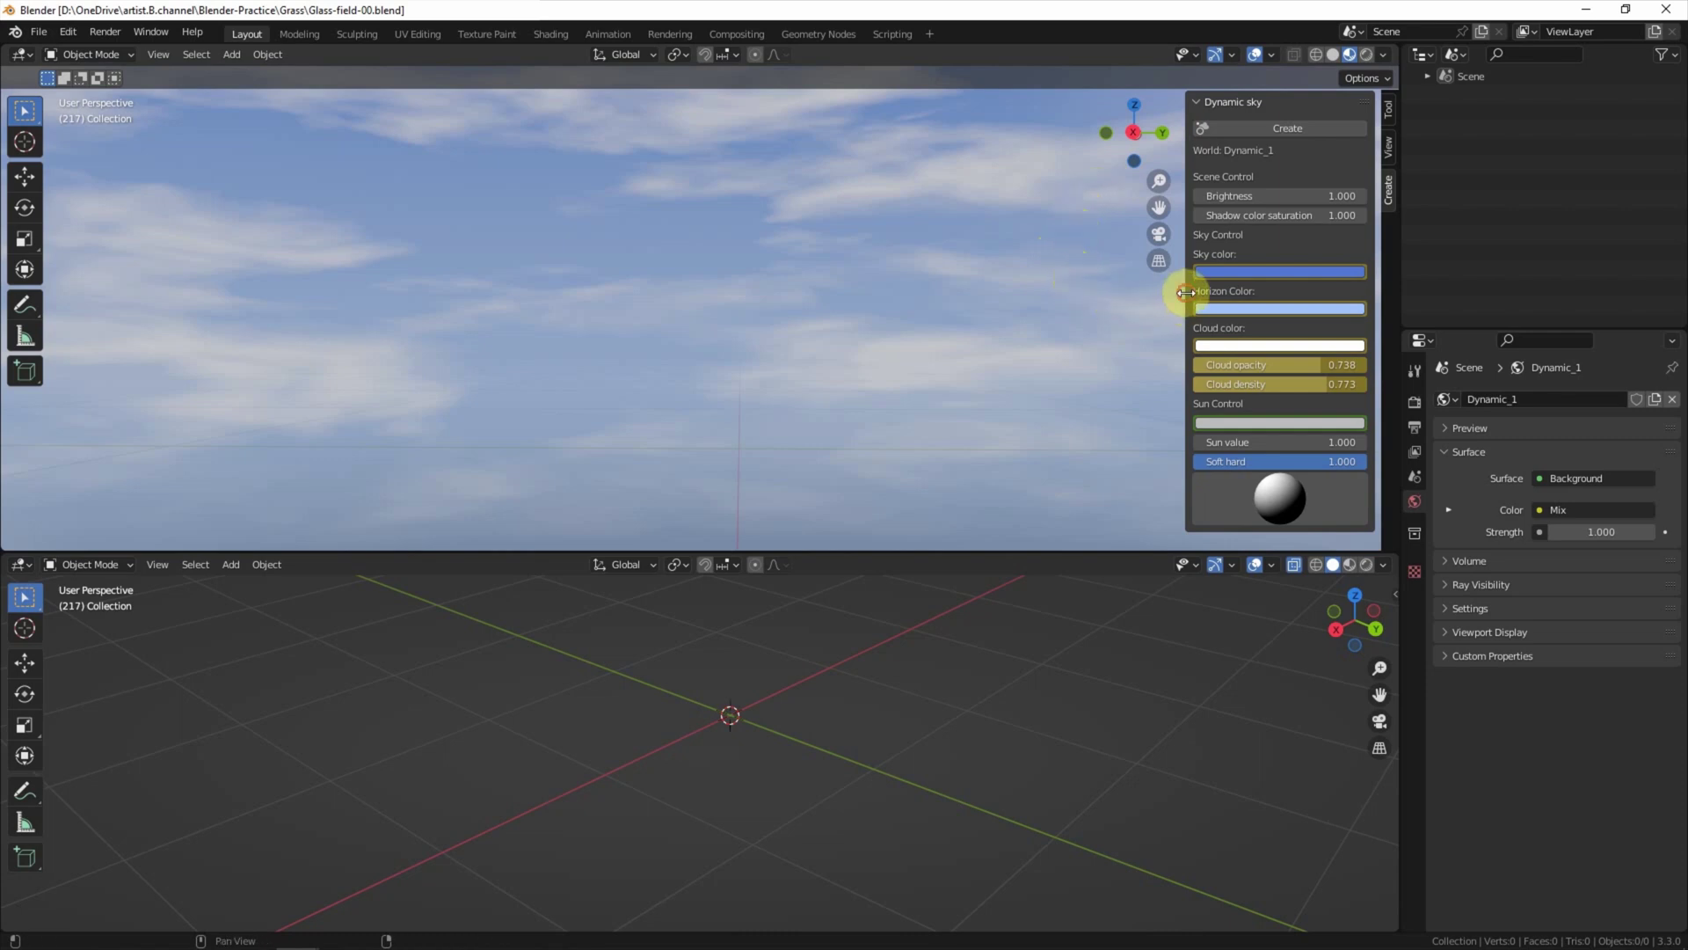
Collapse the Dynamic sky sidebar in the top viewport so only the cloudy sky shows.
{"action": "left_click_drag", "start_coordinate": [1184, 293], "coordinate": [1398, 294]}
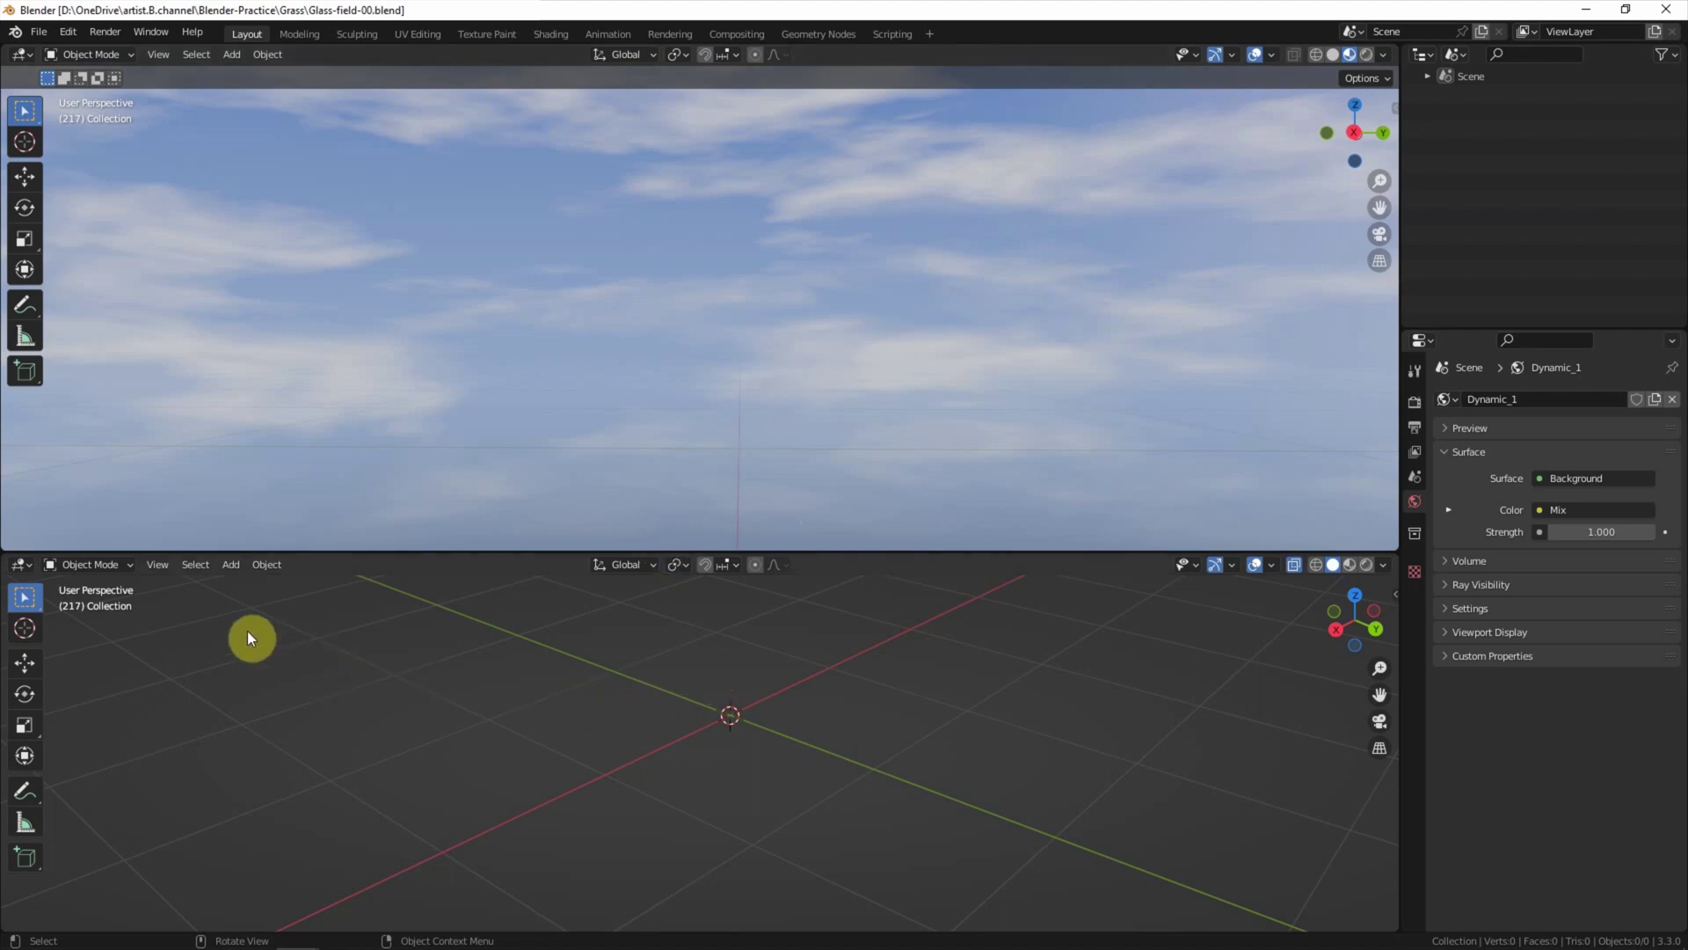
Add a mesh plane and switch it into Edit Mode.
{"action": "left_click", "coordinate": [231, 563]}
{"action": "mouse_move", "coordinate": [242, 581]}
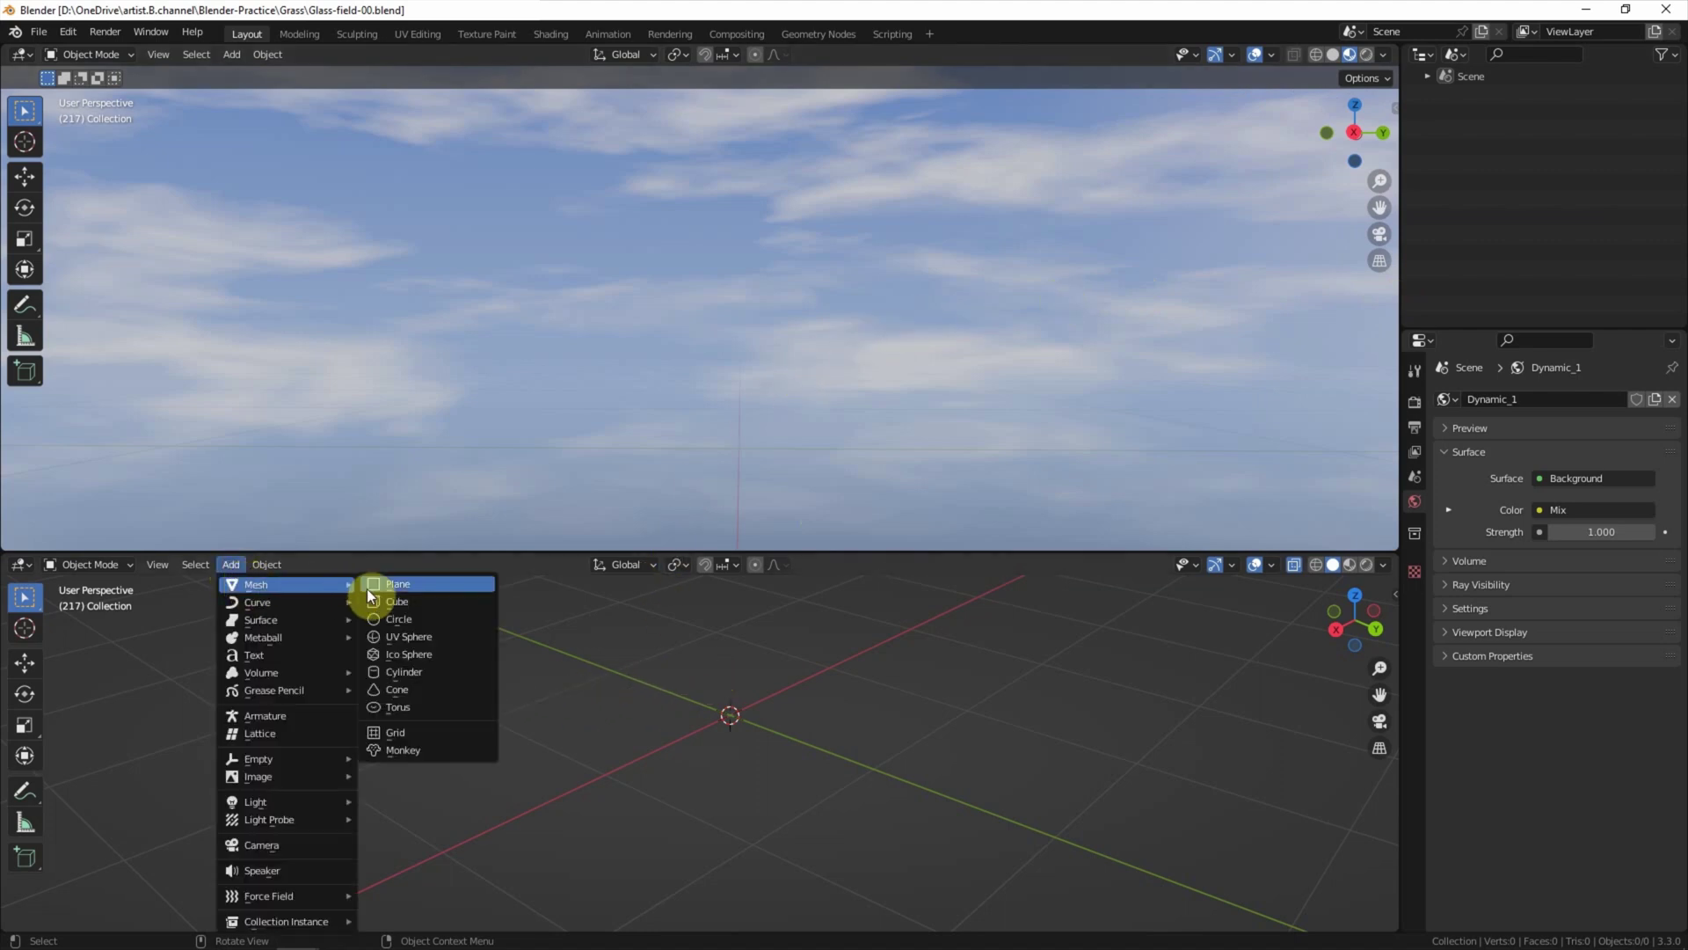
{"action": "left_click", "coordinate": [392, 585]}
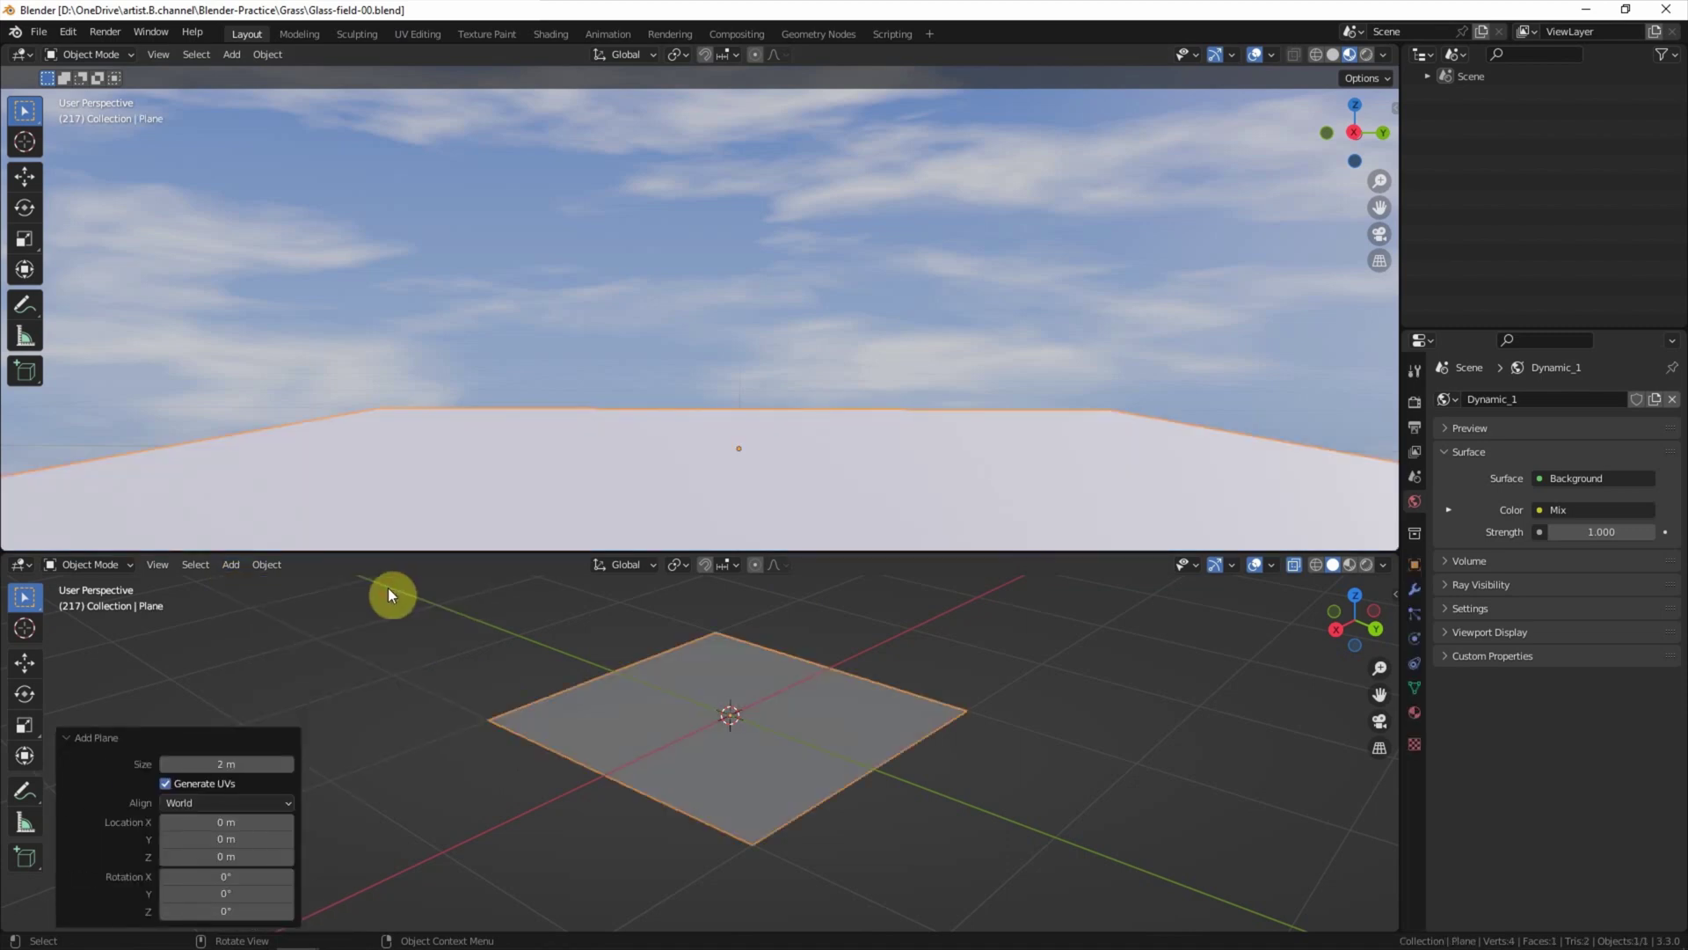
{"action": "left_click", "coordinate": [106, 561]}
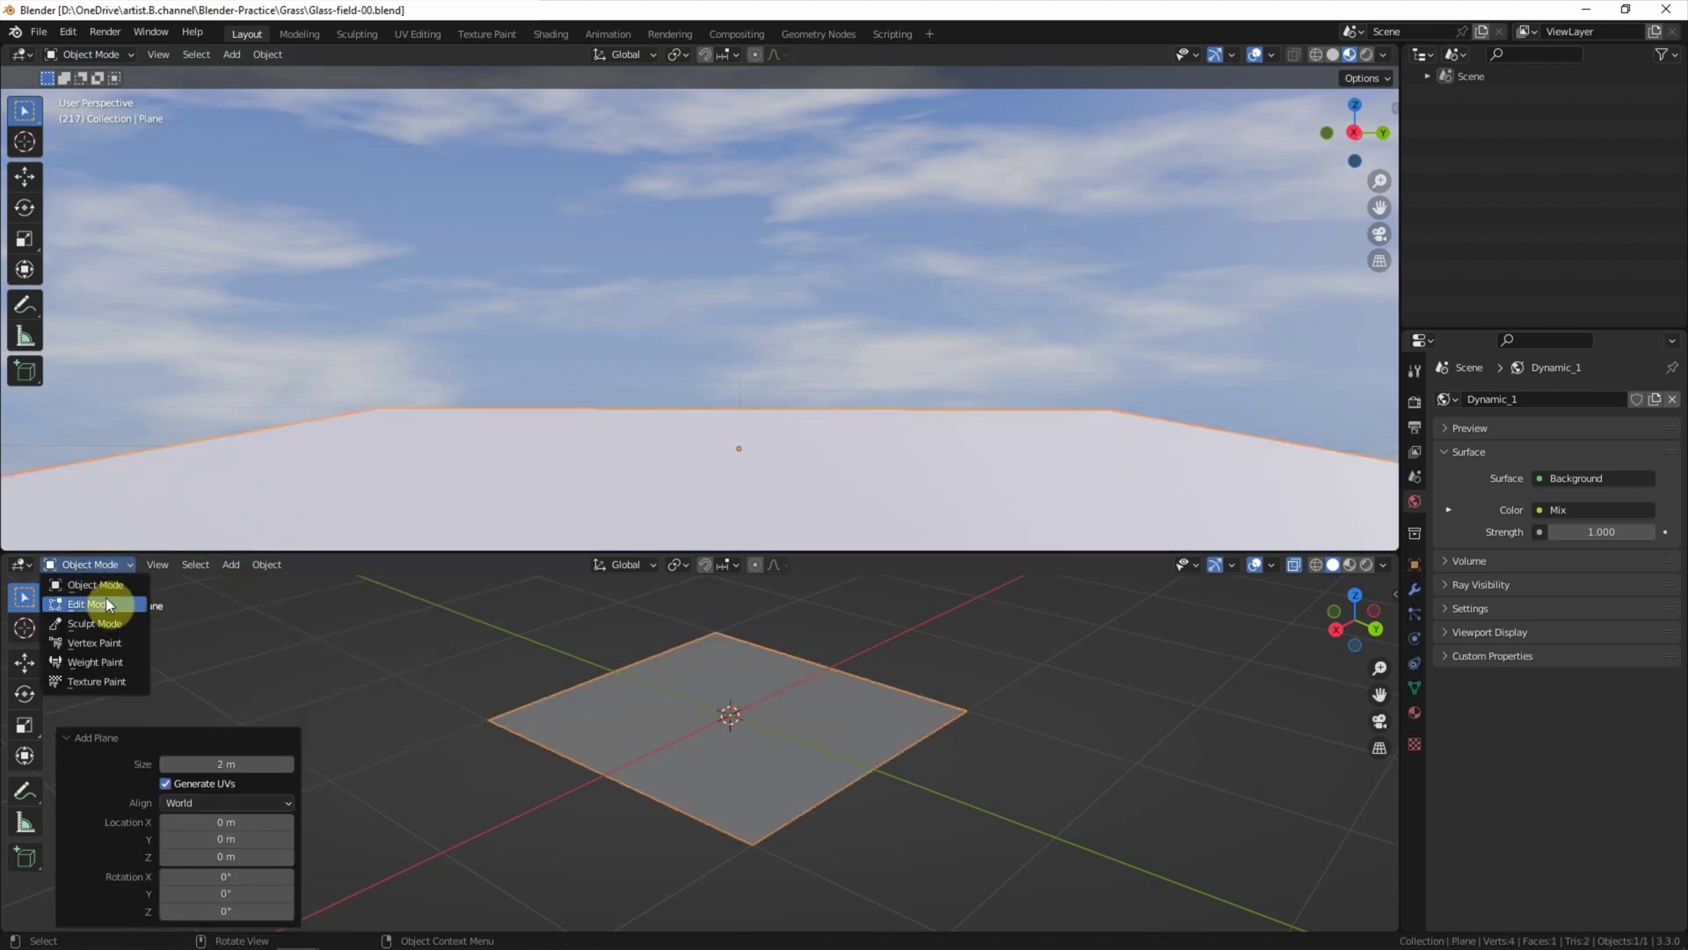
{"action": "left_click", "coordinate": [105, 599]}
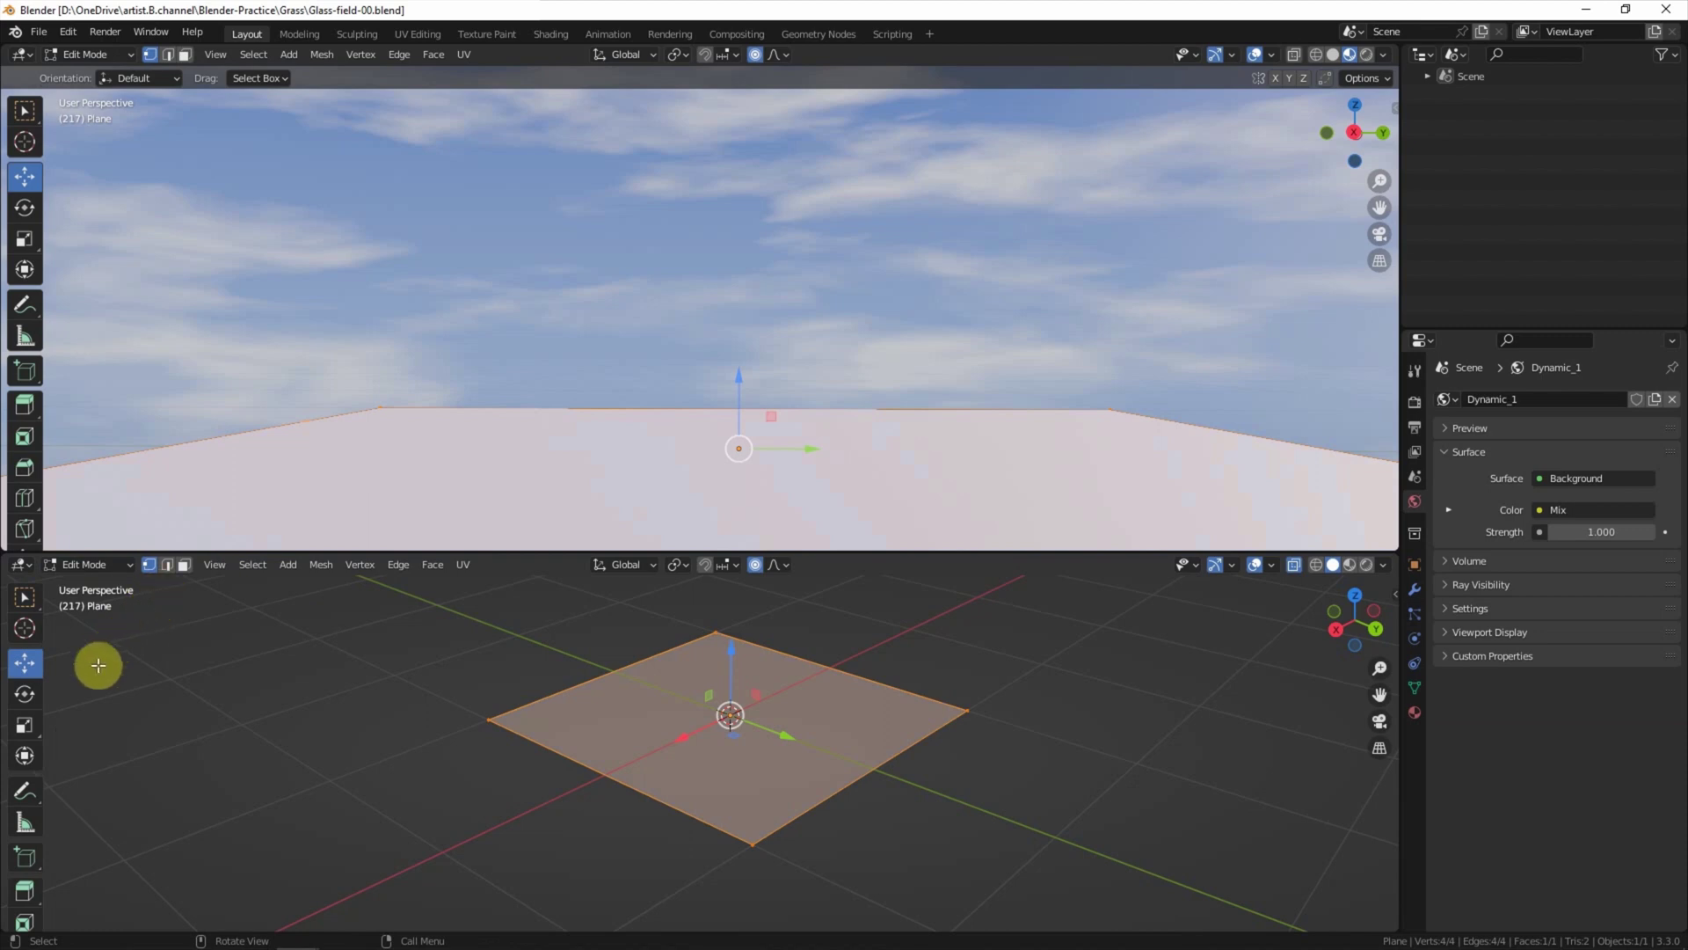
Scale the plane along Y to exactly 2.
{"action": "left_click", "coordinate": [25, 725]}
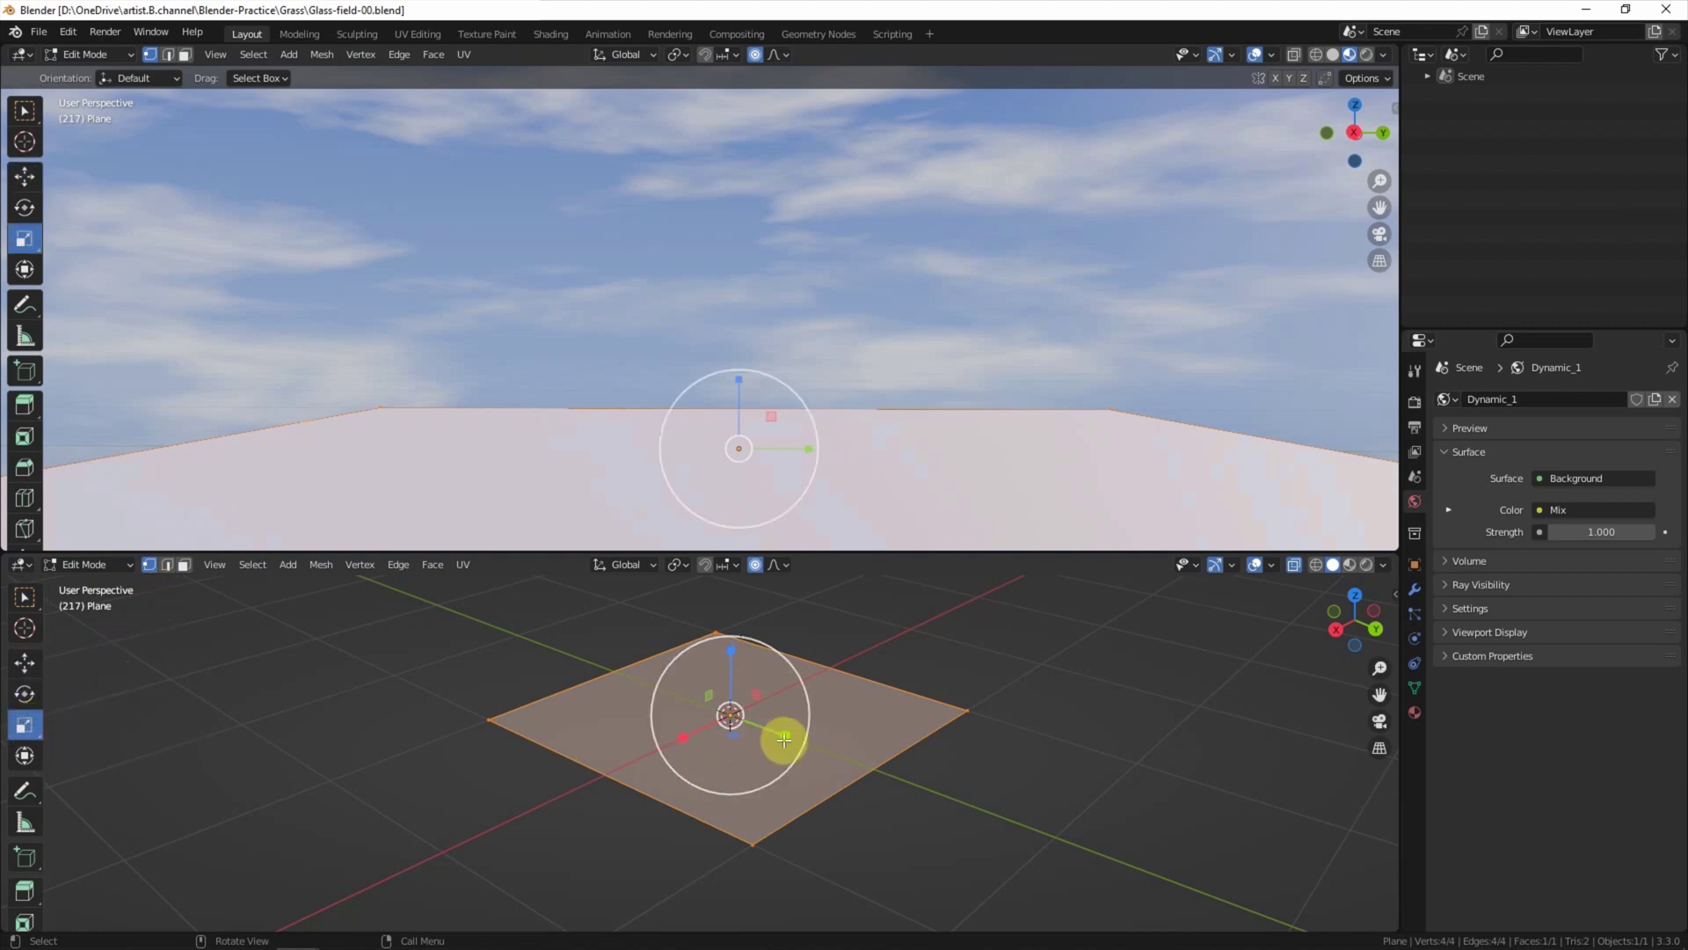
{"action": "left_click_drag", "start_coordinate": [784, 738], "coordinate": [826, 780]}
{"action": "left_click", "coordinate": [272, 778]}
{"action": "type", "text": "2"}
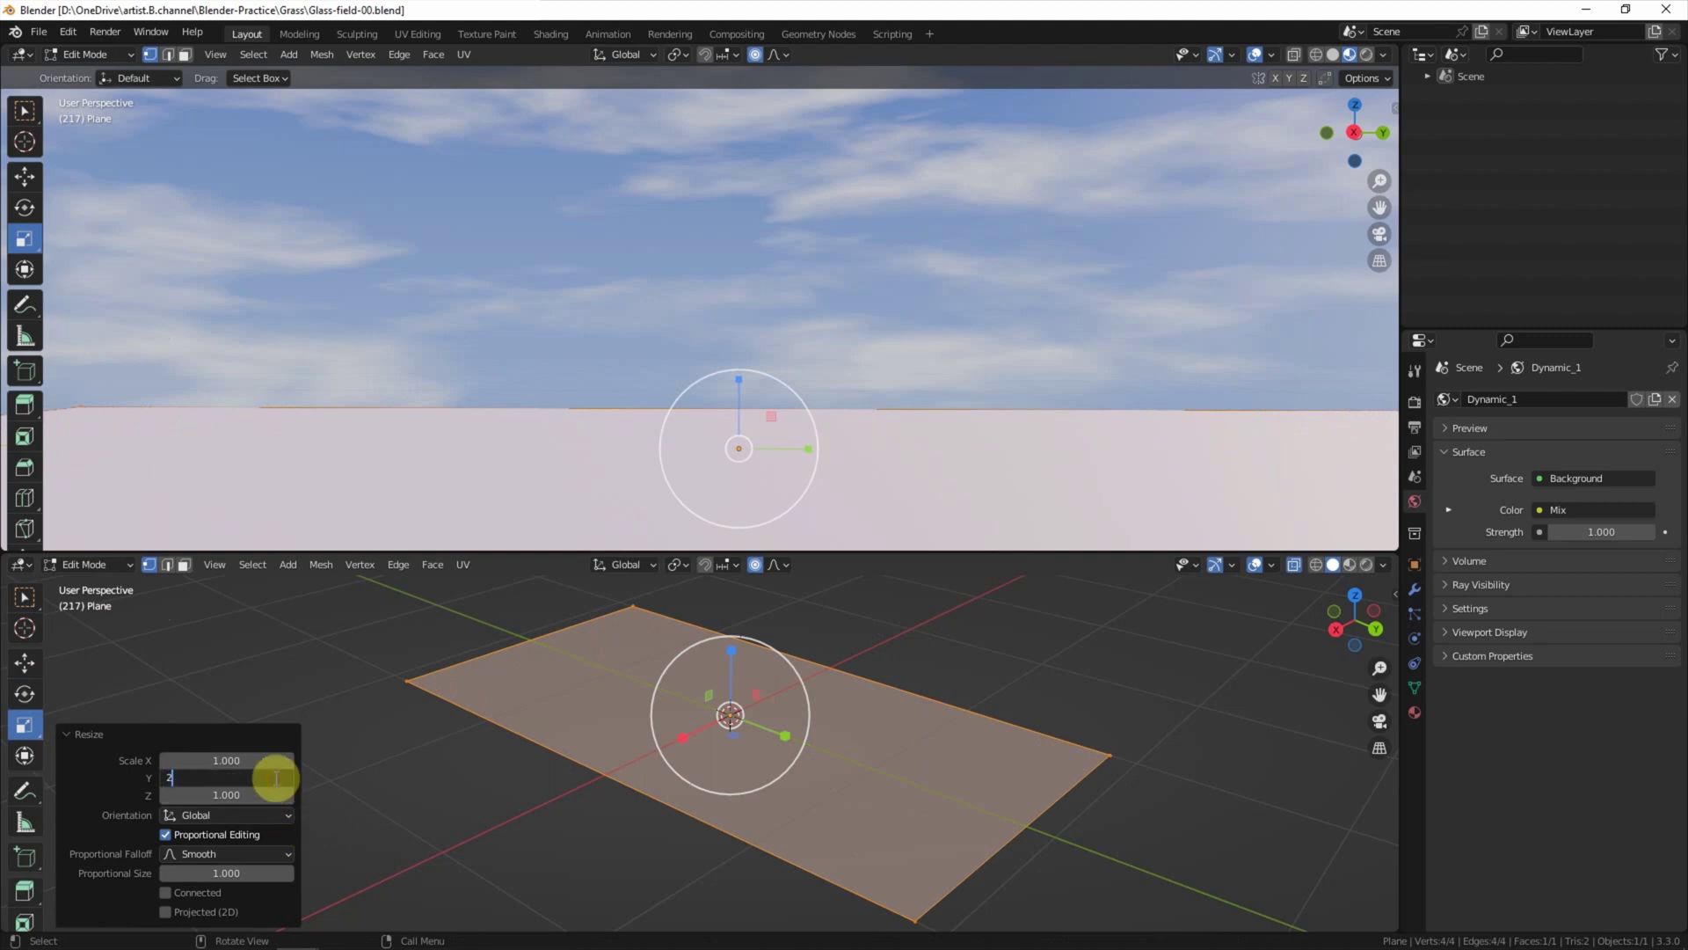
{"action": "key", "text": "Return"}
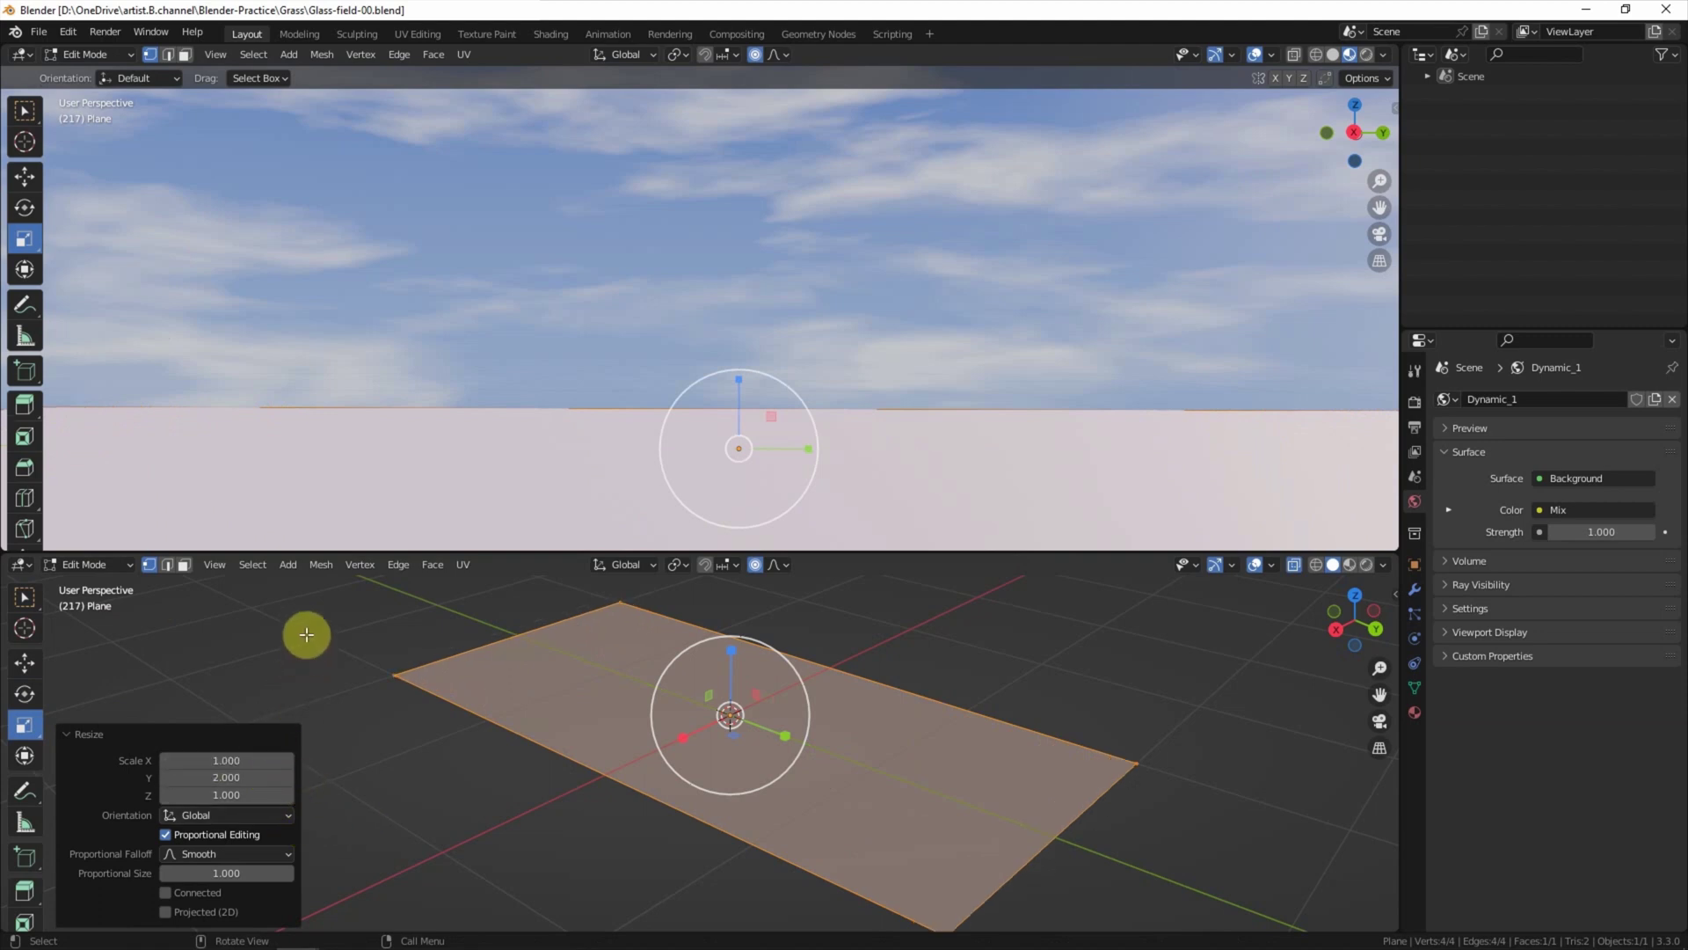
Subdivide the plane with 5 cuts into a 6×6 grid.
{"action": "right_click", "coordinate": [304, 635]}
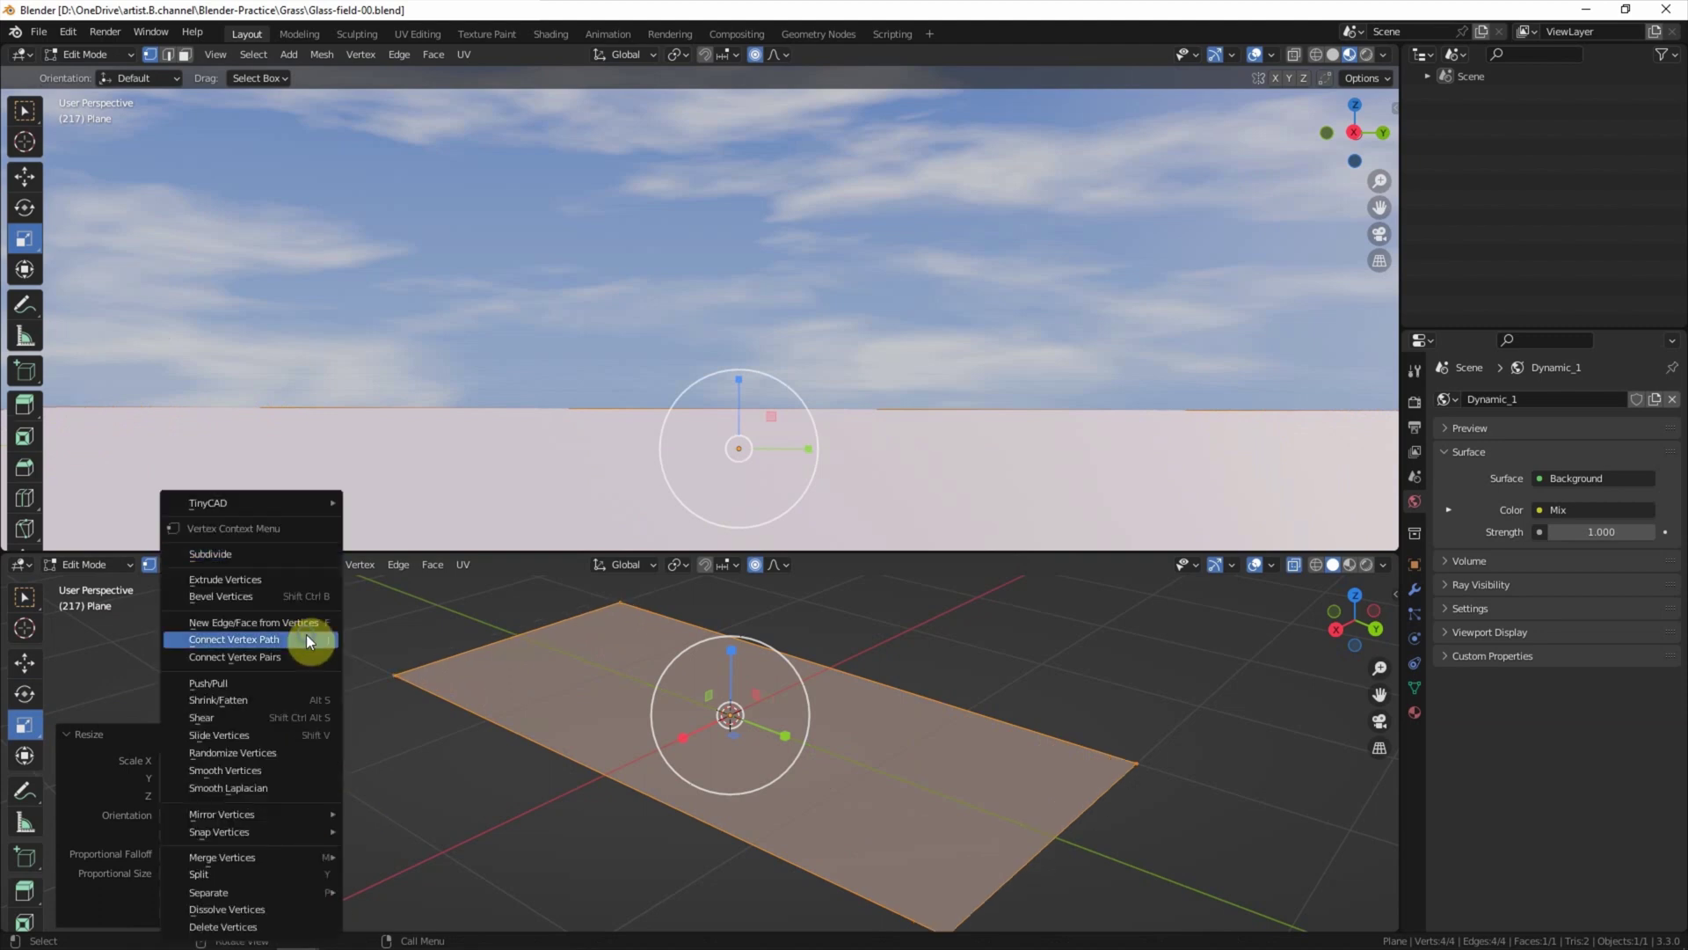
{"action": "left_click", "coordinate": [293, 556]}
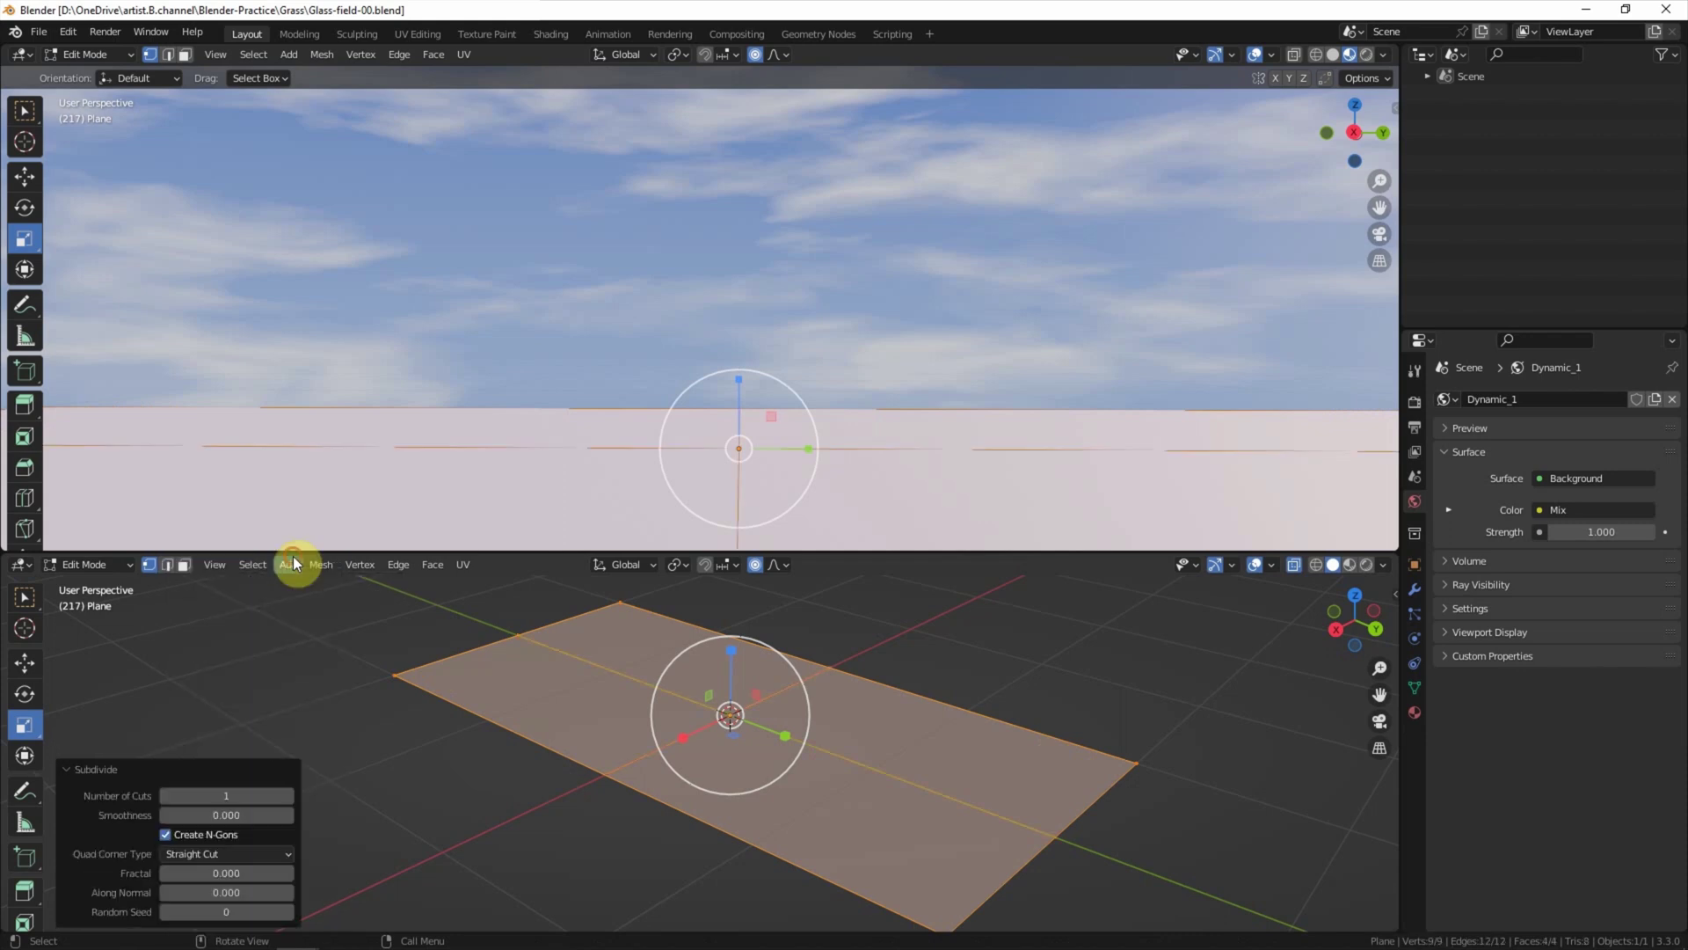
{"action": "left_click", "coordinate": [290, 796]}
{"action": "left_click", "coordinate": [290, 796]}
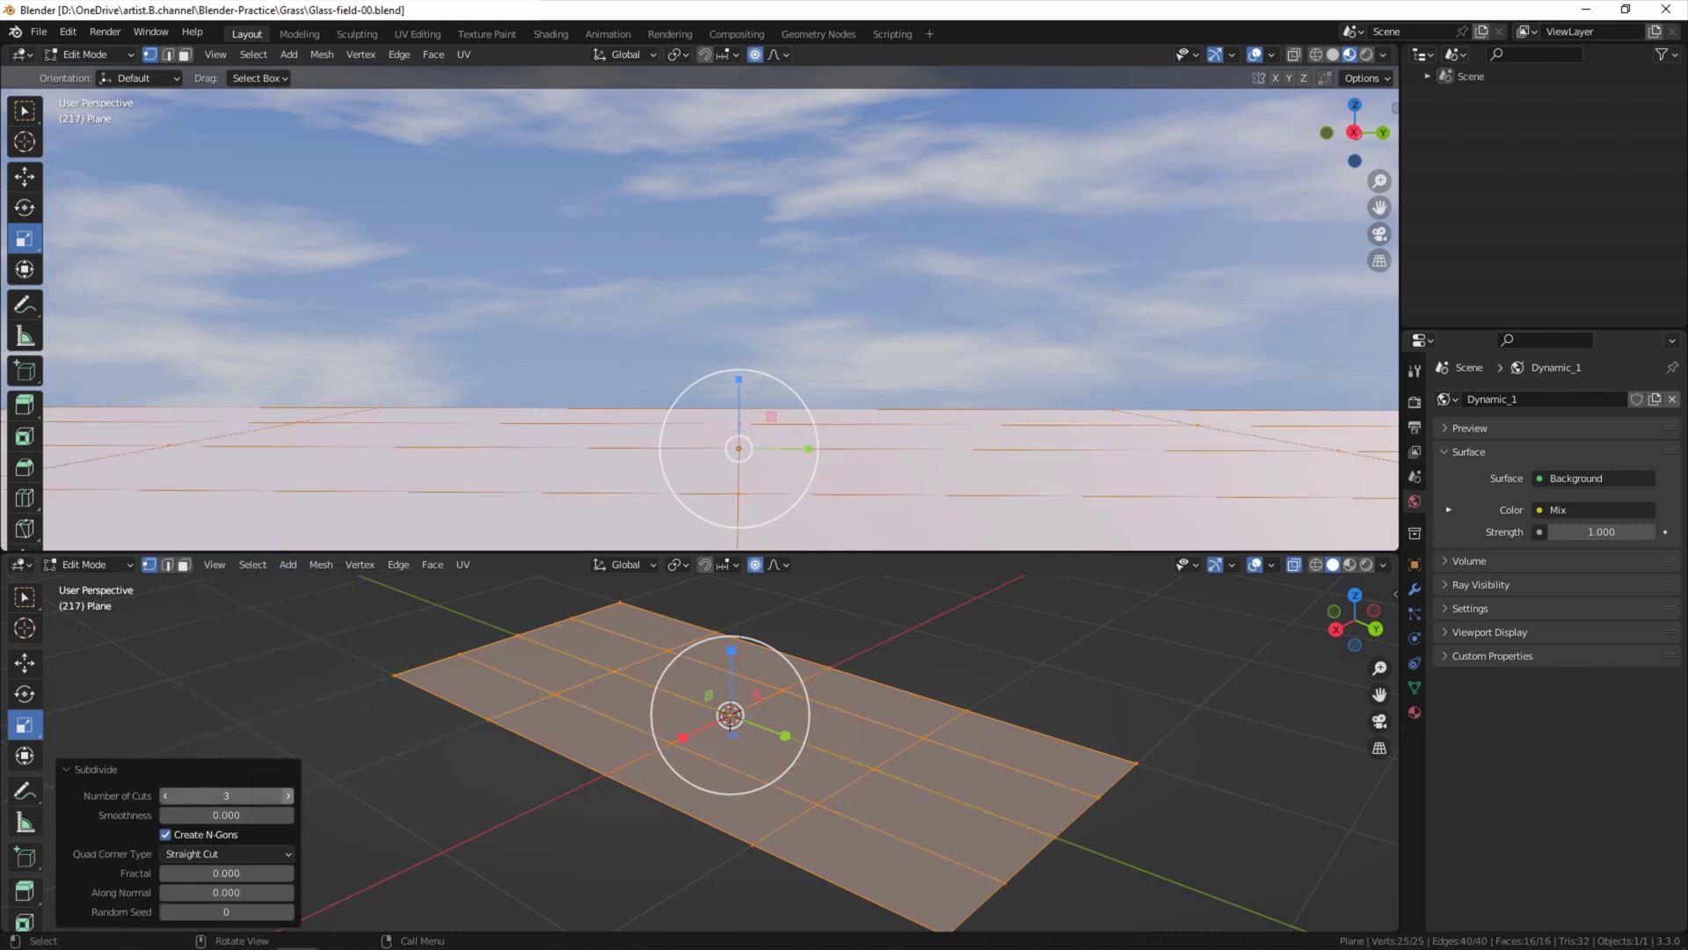
{"action": "left_click", "coordinate": [290, 795]}
{"action": "left_click", "coordinate": [290, 796]}
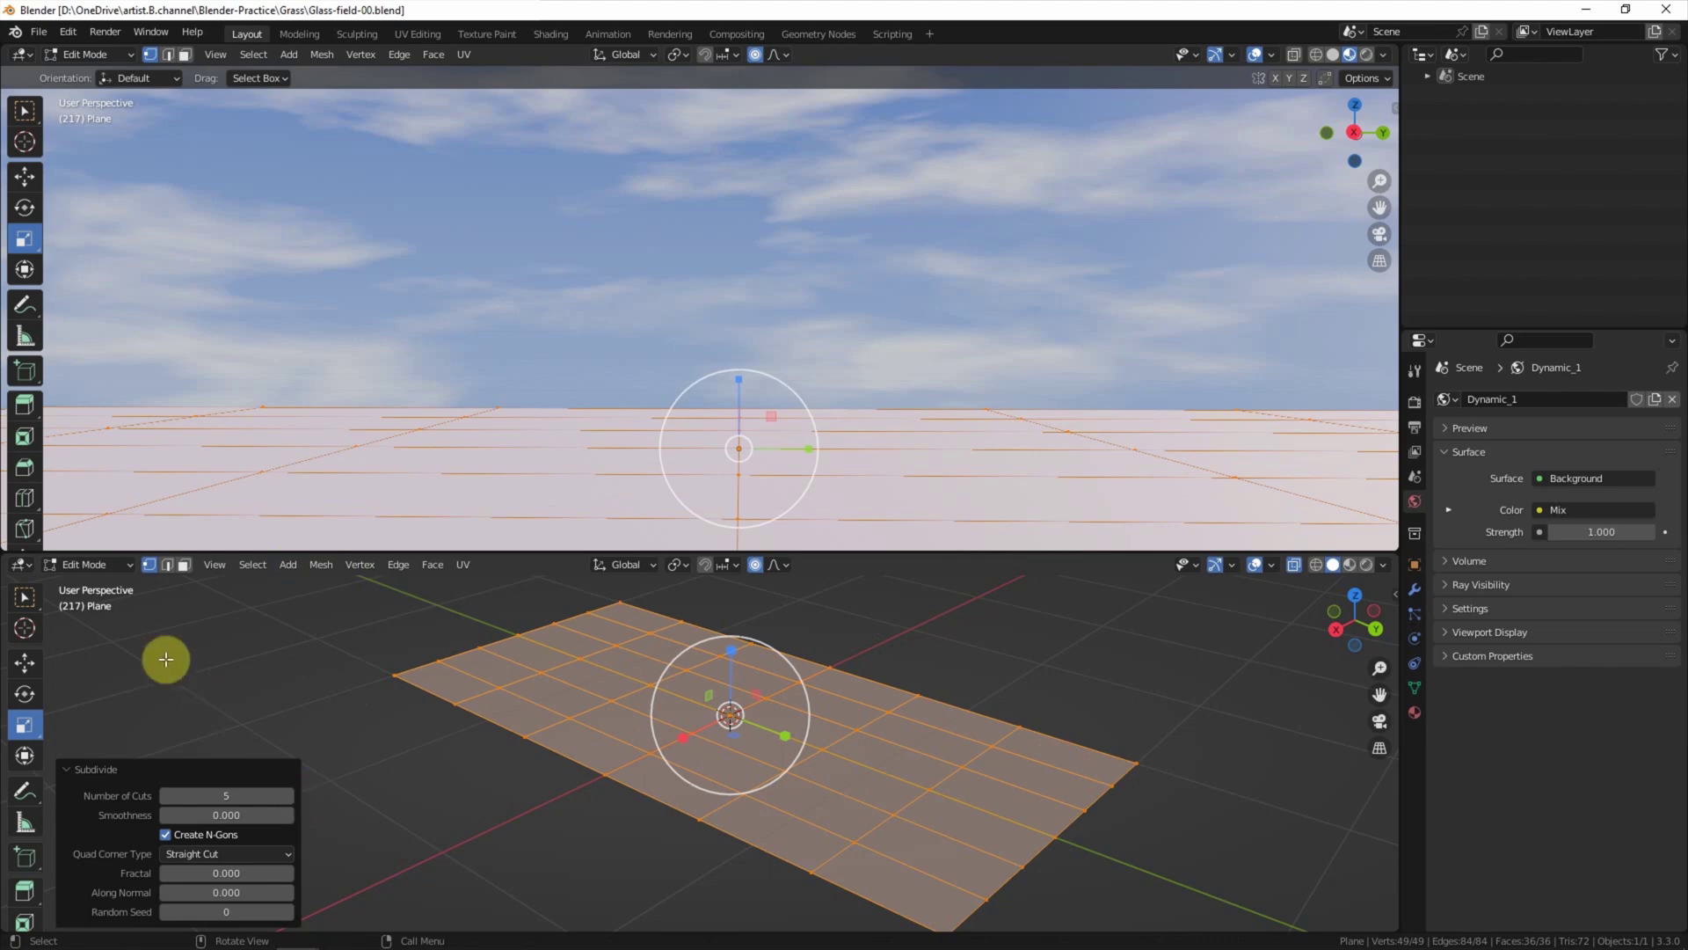
{"action": "left_click", "coordinate": [25, 597]}
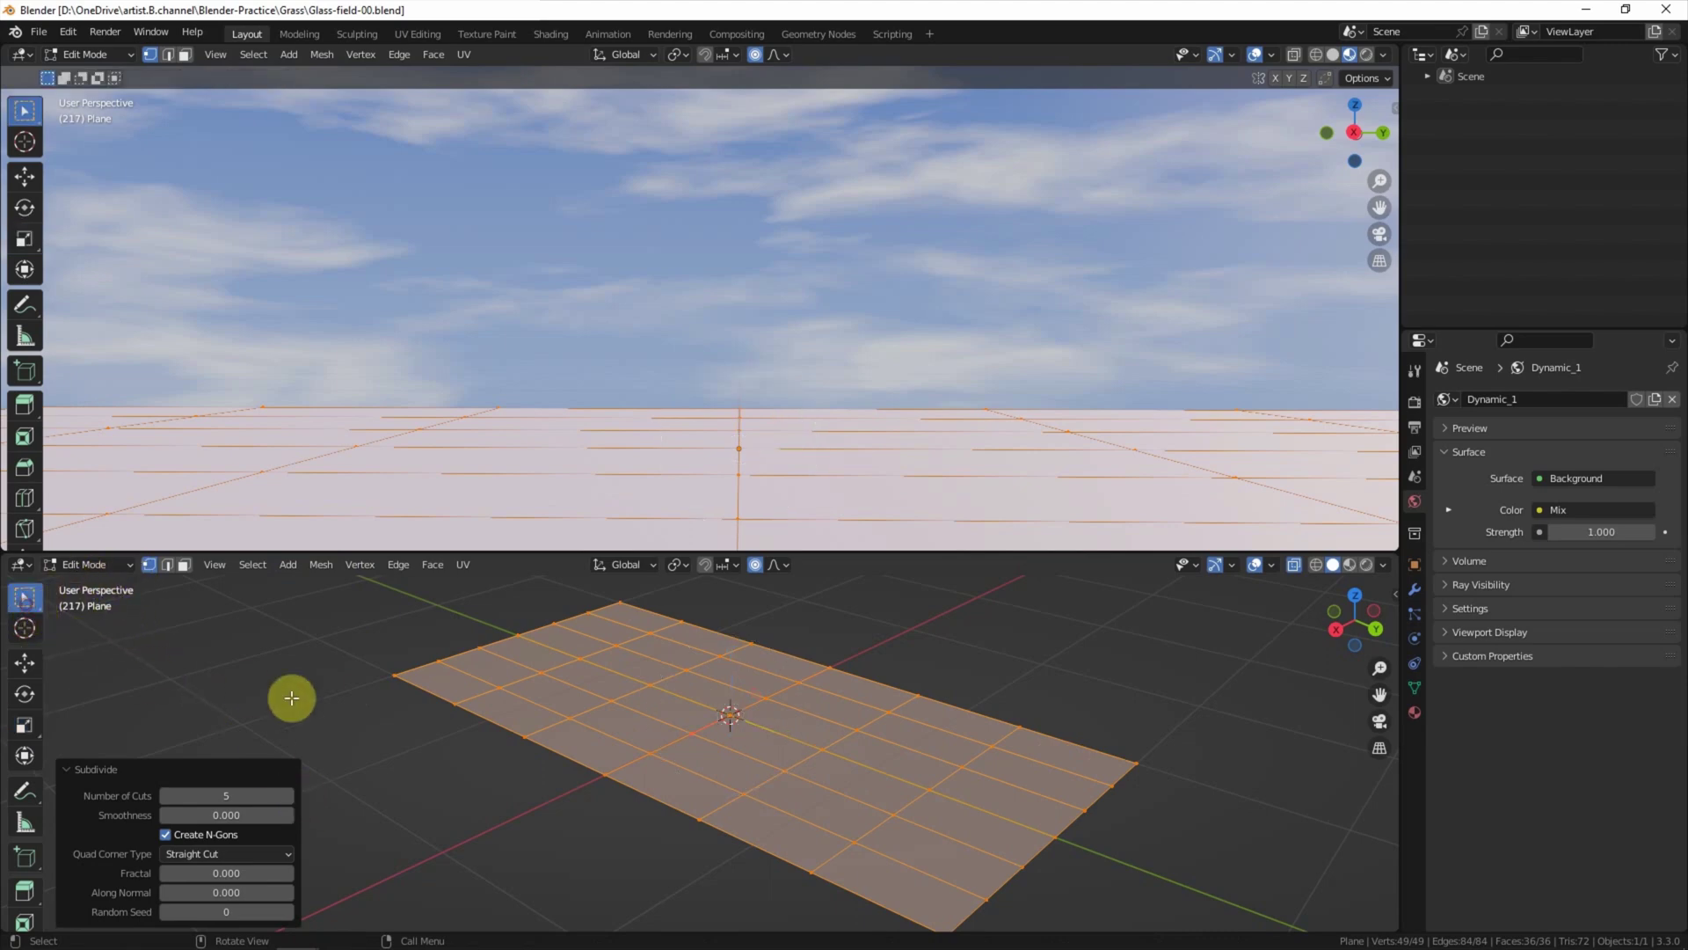
{"action": "middle_click_drag", "start_coordinate": [307, 694], "coordinate": [656, 698]}
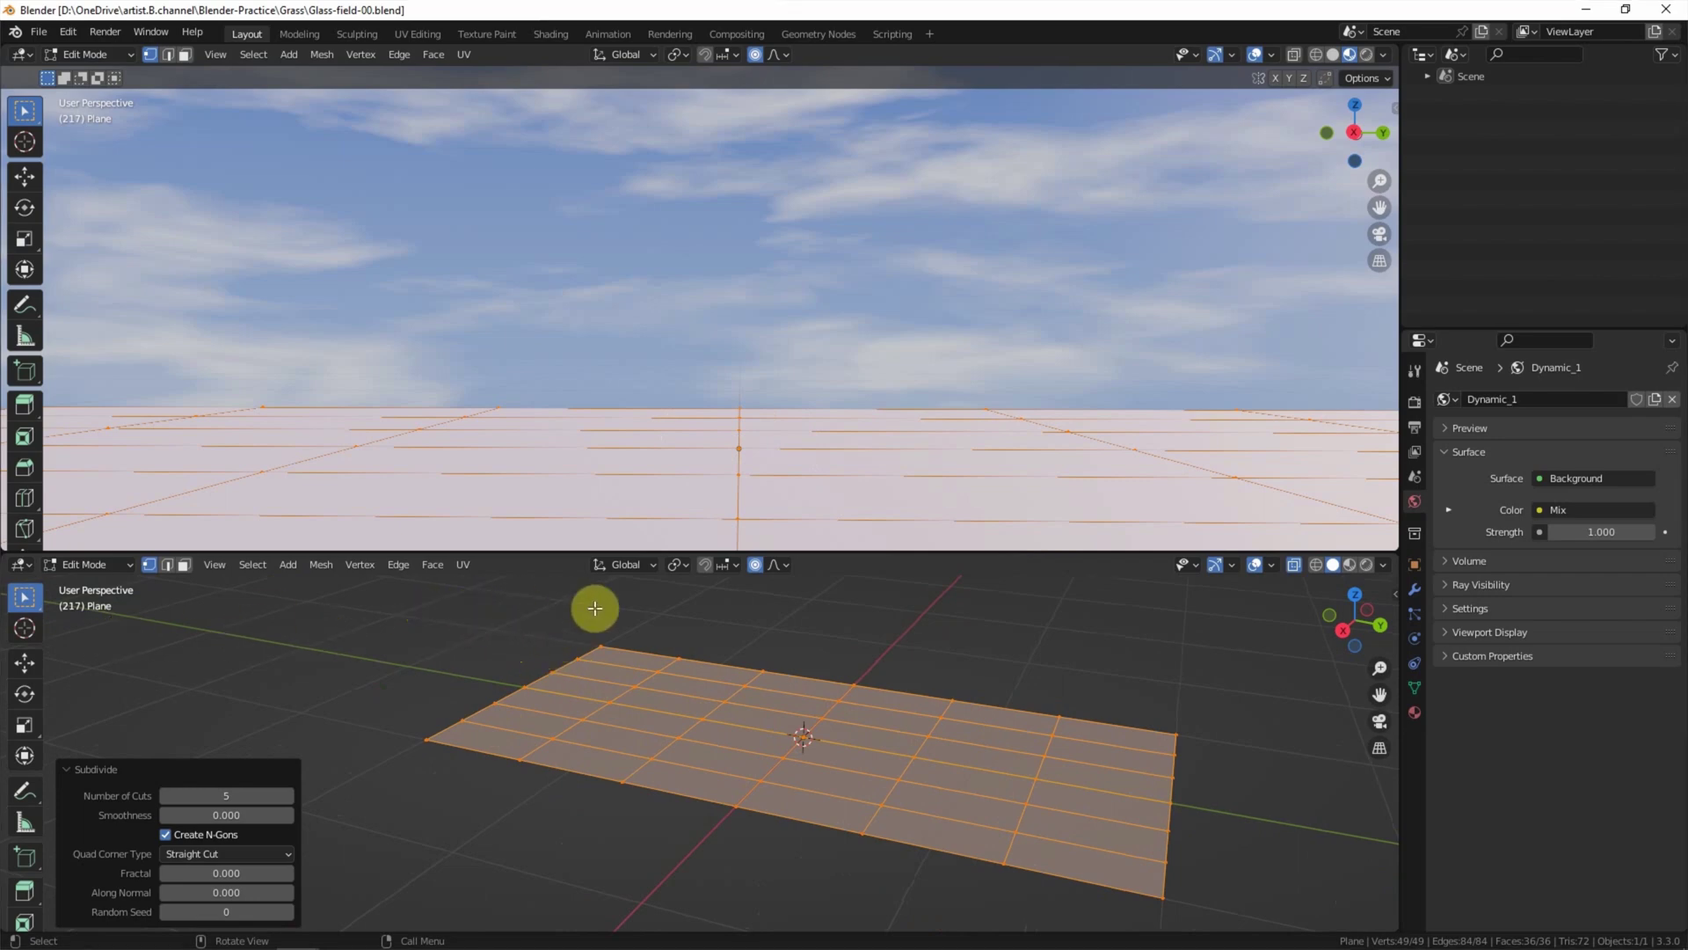
Raise the far-left corner, left side and right-side faces with proportional falloff.
{"action": "left_click_drag", "start_coordinate": [544, 606], "coordinate": [693, 686]}
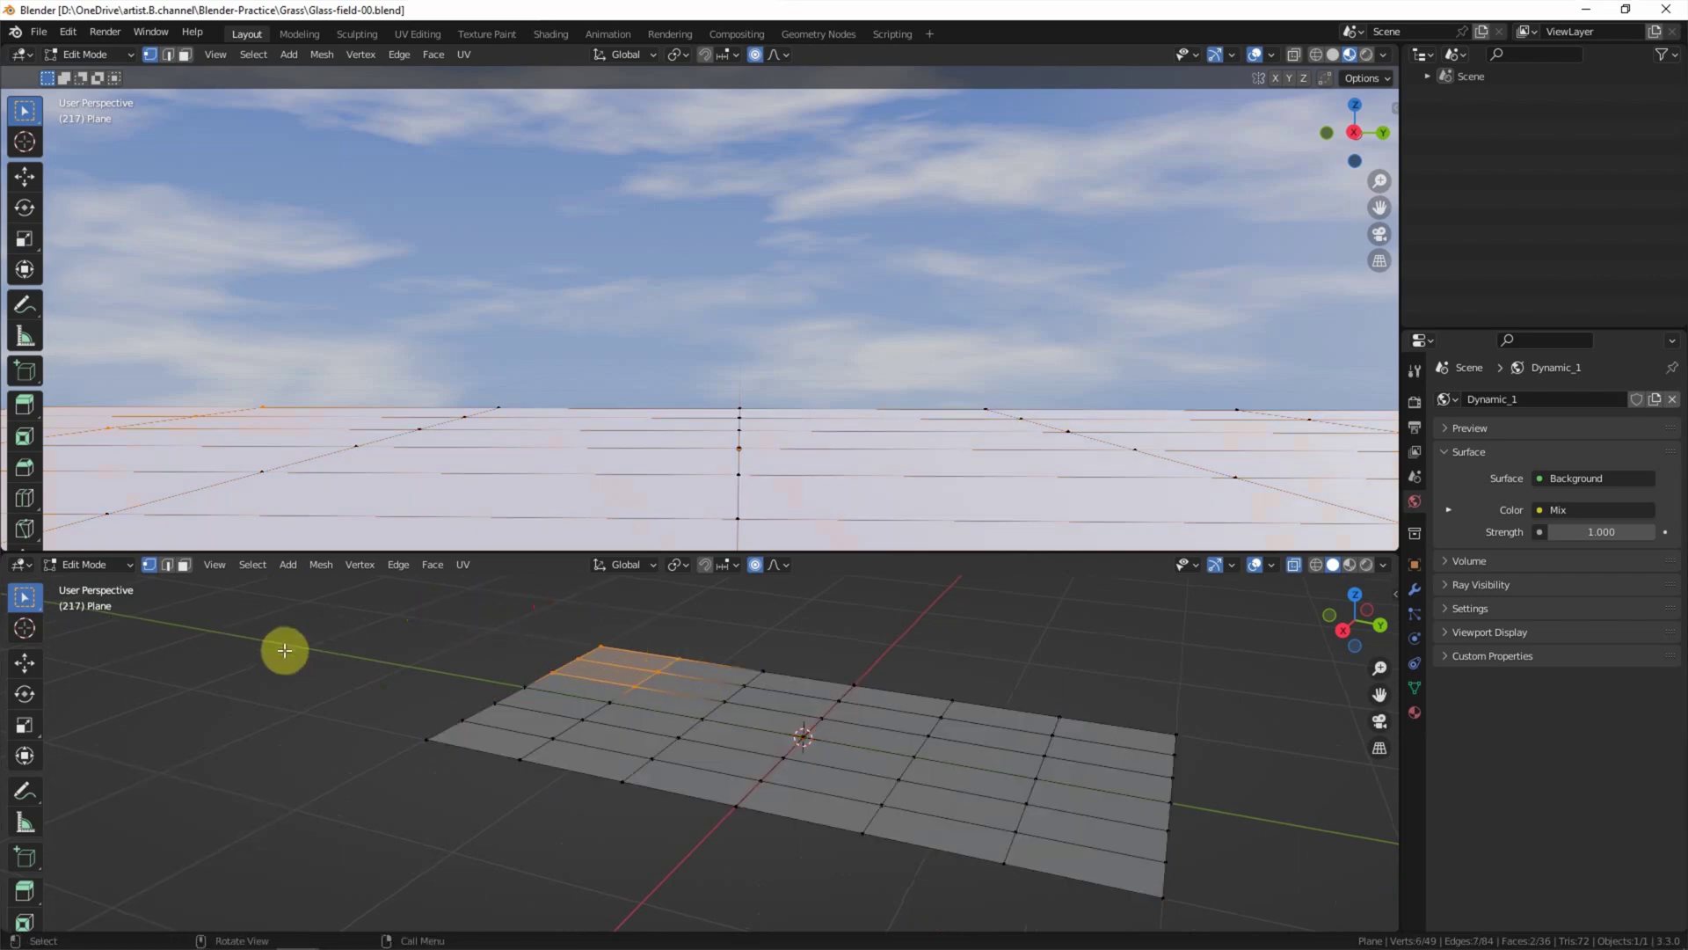
{"action": "left_click", "coordinate": [26, 661]}
{"action": "left_click_drag", "start_coordinate": [615, 596], "coordinate": [614, 607]}
{"action": "left_click", "coordinate": [383, 615]}
{"action": "left_click_drag", "start_coordinate": [383, 615], "coordinate": [716, 805]}
{"action": "left_click_drag", "start_coordinate": [583, 648], "coordinate": [583, 652]}
{"action": "left_click", "coordinate": [913, 643]}
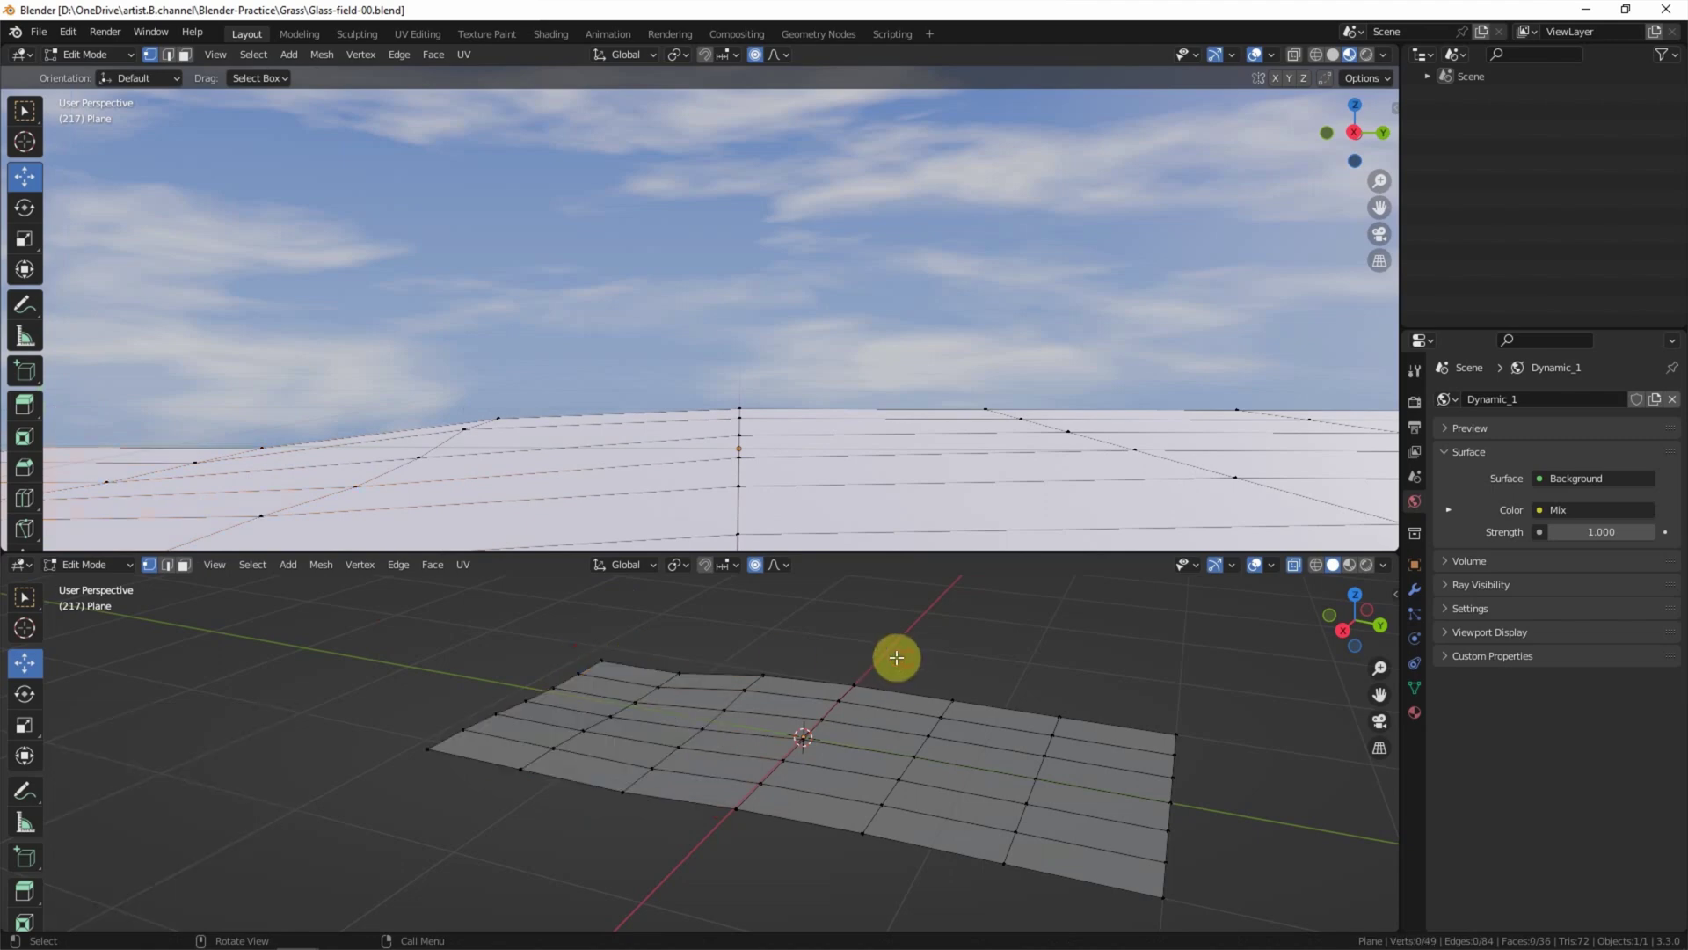
{"action": "left_click_drag", "start_coordinate": [913, 643], "coordinate": [1214, 905]}
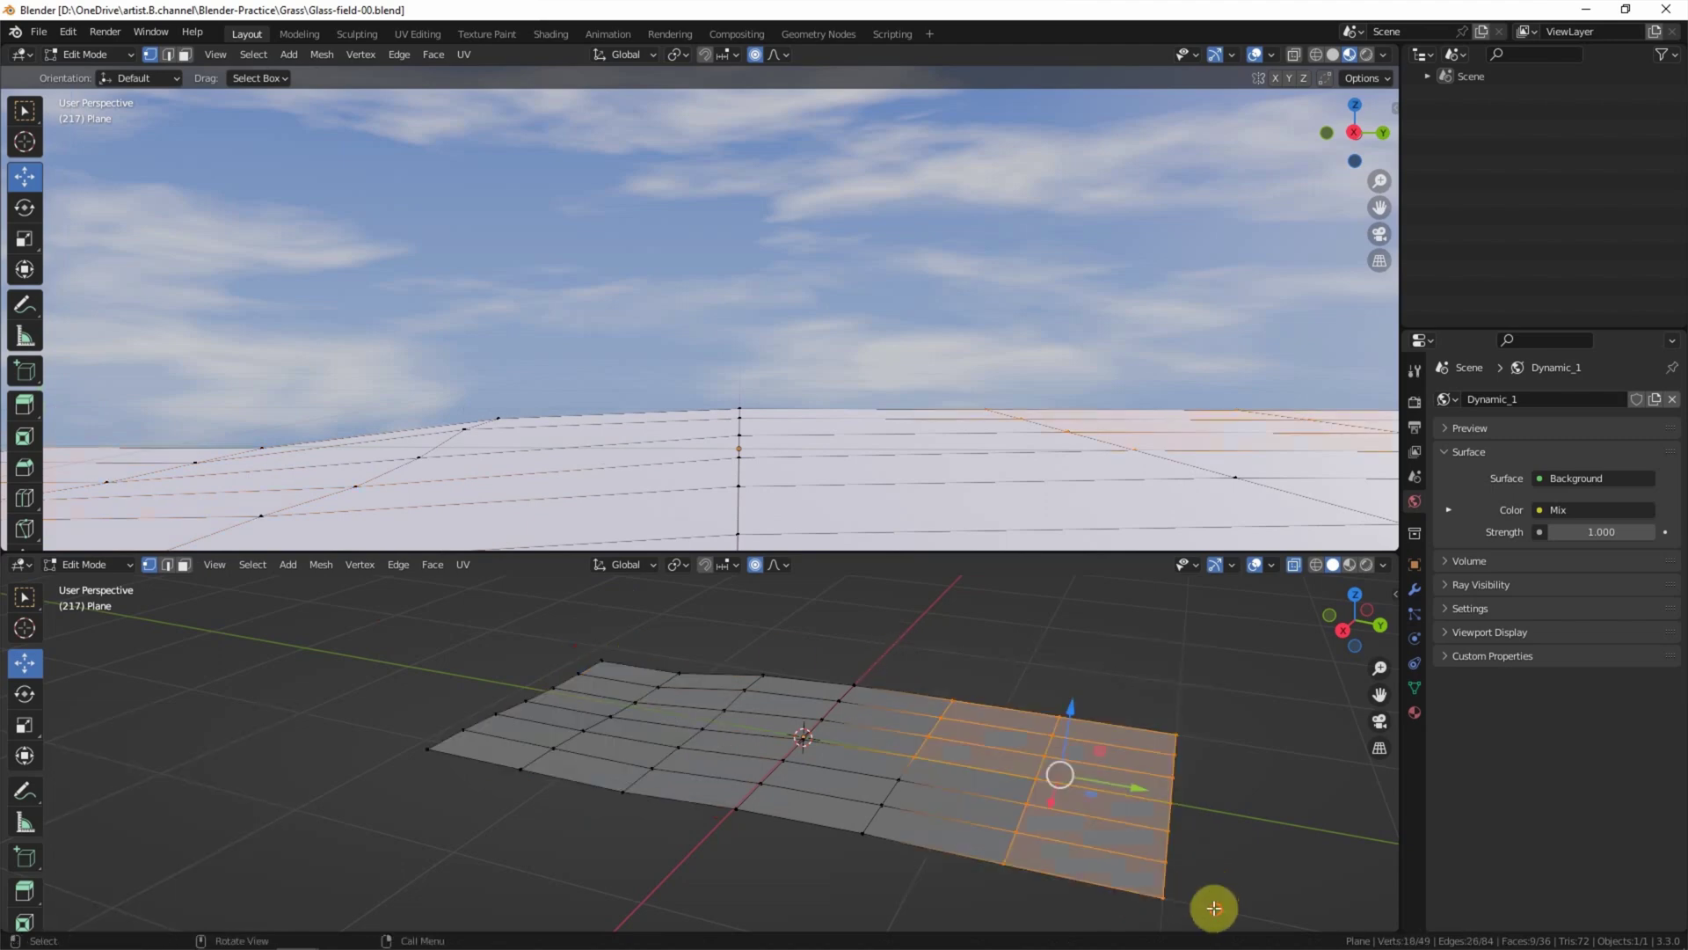
{"action": "left_click_drag", "start_coordinate": [1080, 714], "coordinate": [1115, 642]}
Lift a band of vertices across the plane and the far-right corner with smooth falloff.
{"action": "left_click", "coordinate": [1168, 733]}
{"action": "left_click", "coordinate": [1040, 704]}
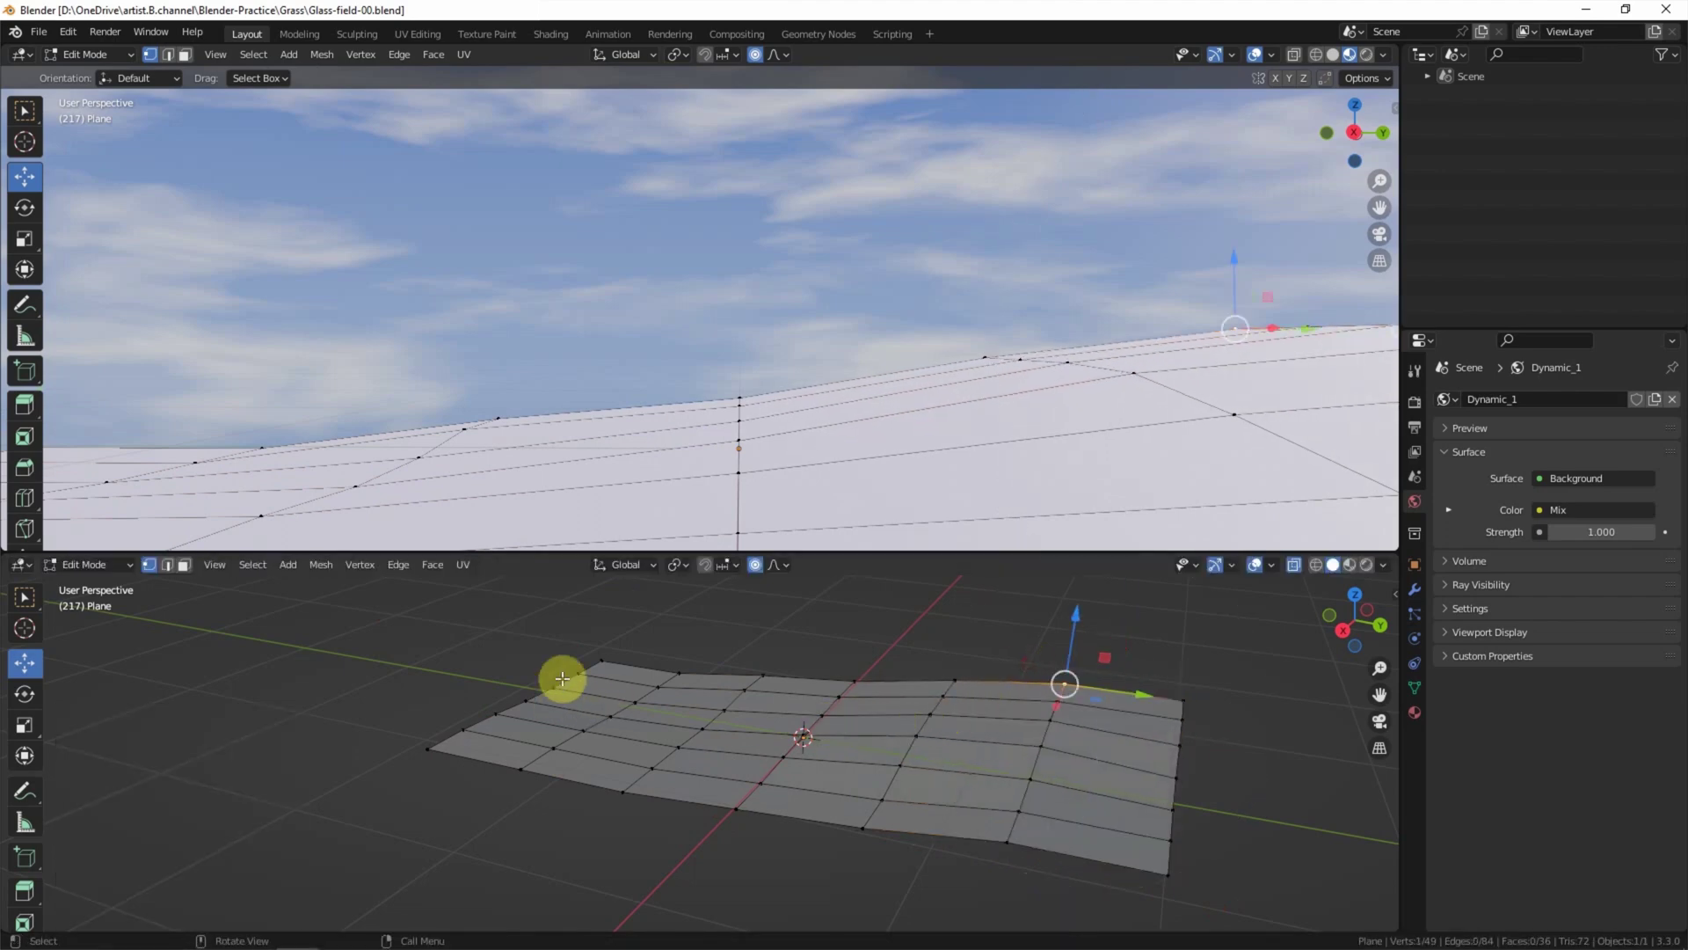
{"action": "left_click_drag", "start_coordinate": [514, 684], "coordinate": [1123, 753]}
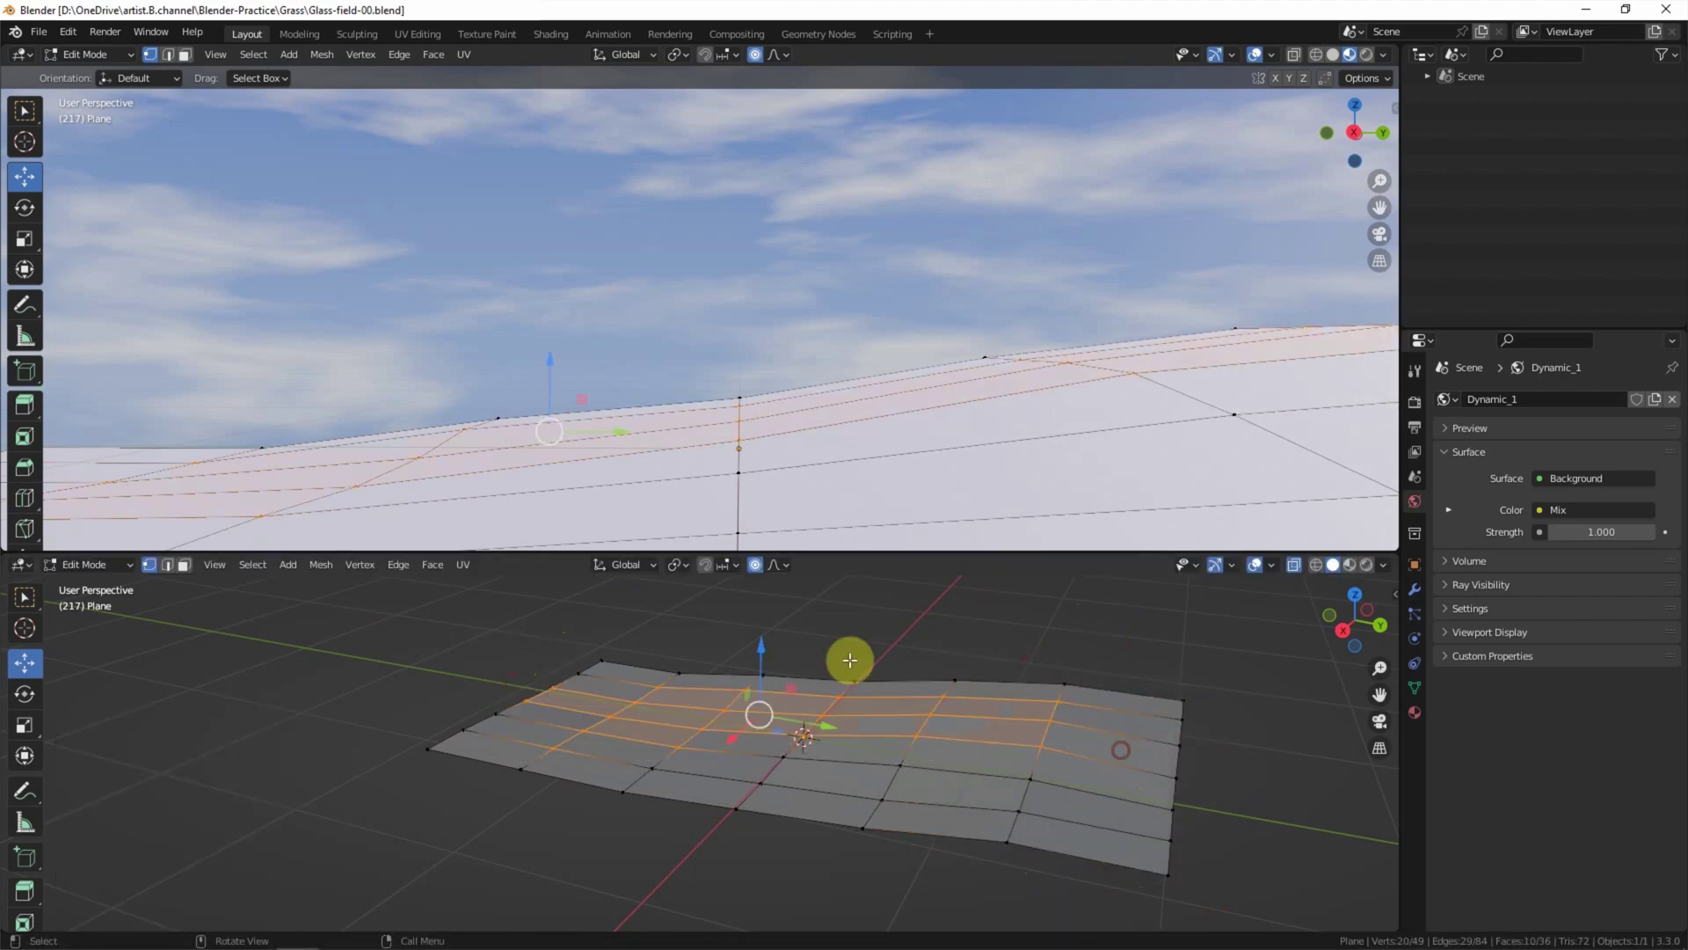
{"action": "left_click_drag", "start_coordinate": [758, 658], "coordinate": [761, 635]}
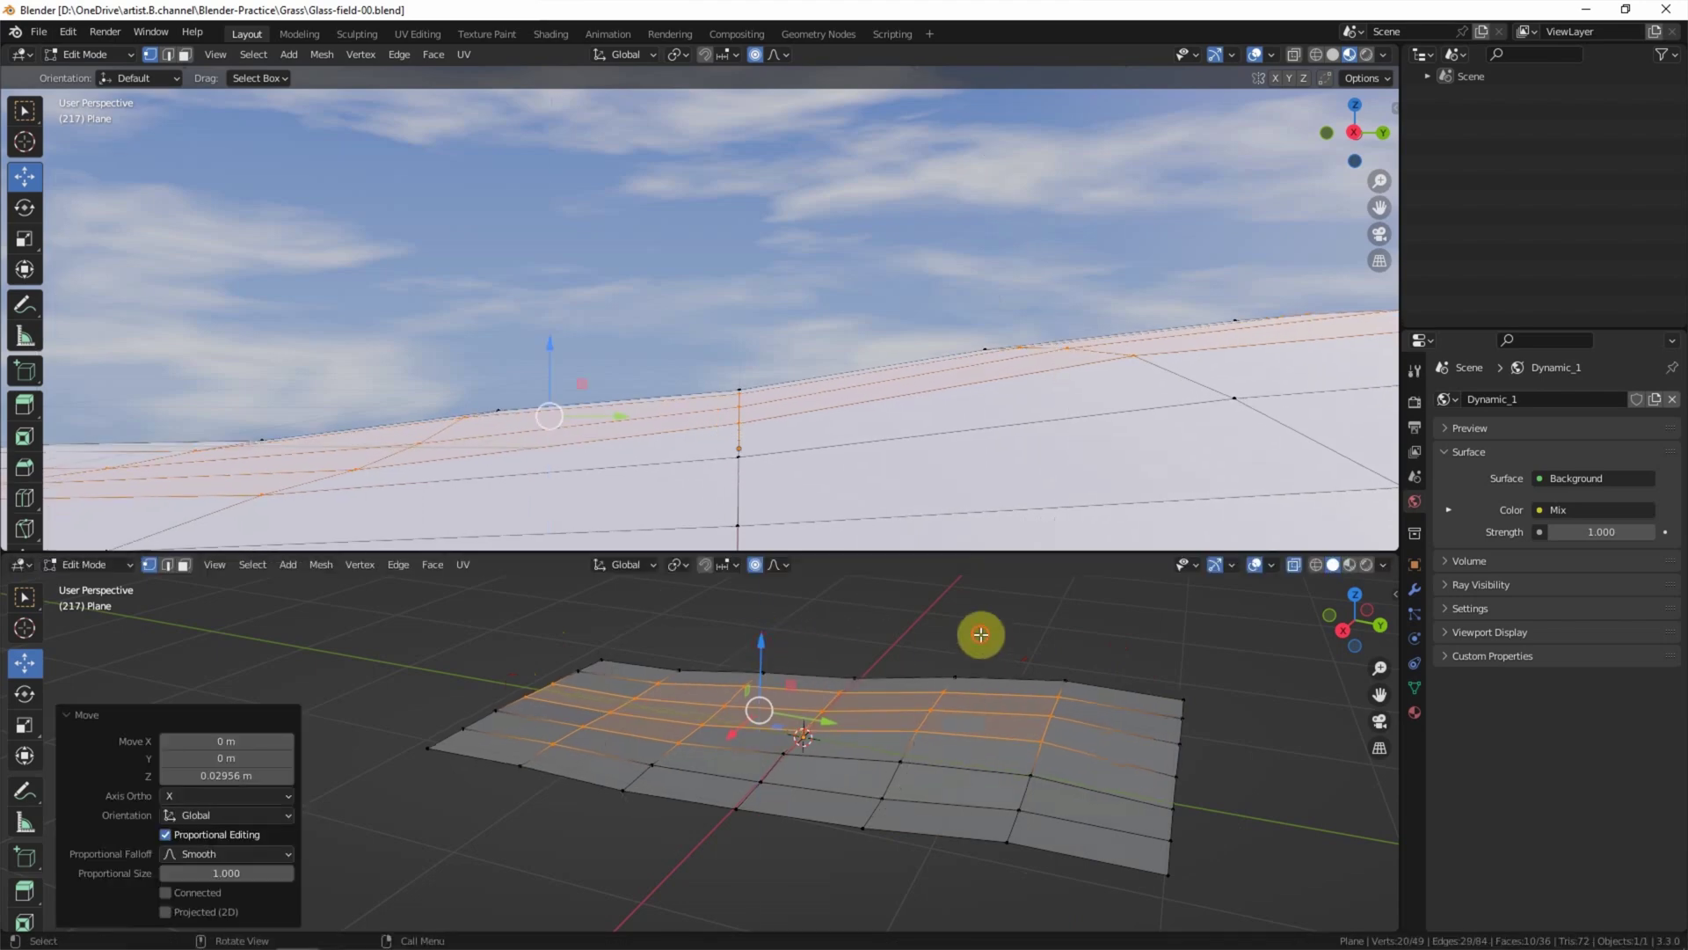
{"action": "left_click_drag", "start_coordinate": [1006, 628], "coordinate": [1217, 728]}
{"action": "left_click_drag", "start_coordinate": [1112, 642], "coordinate": [1032, 611]}
{"action": "left_click", "coordinate": [1032, 611]}
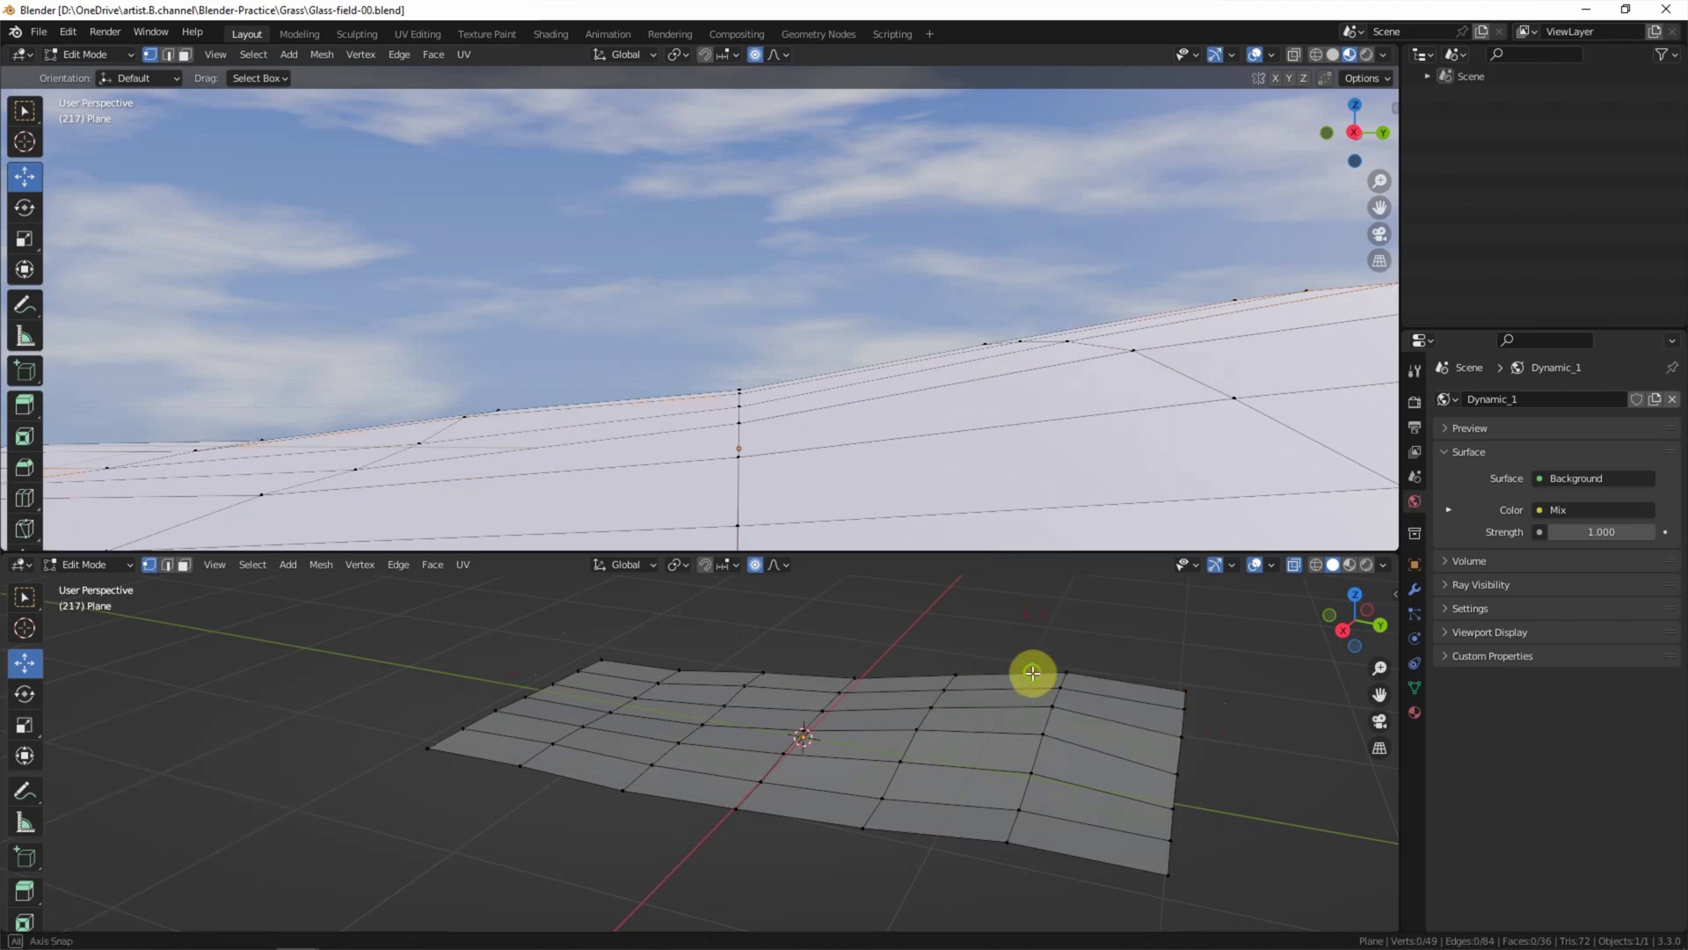
{"action": "middle_click_drag", "start_coordinate": [1029, 671], "coordinate": [1011, 724]}
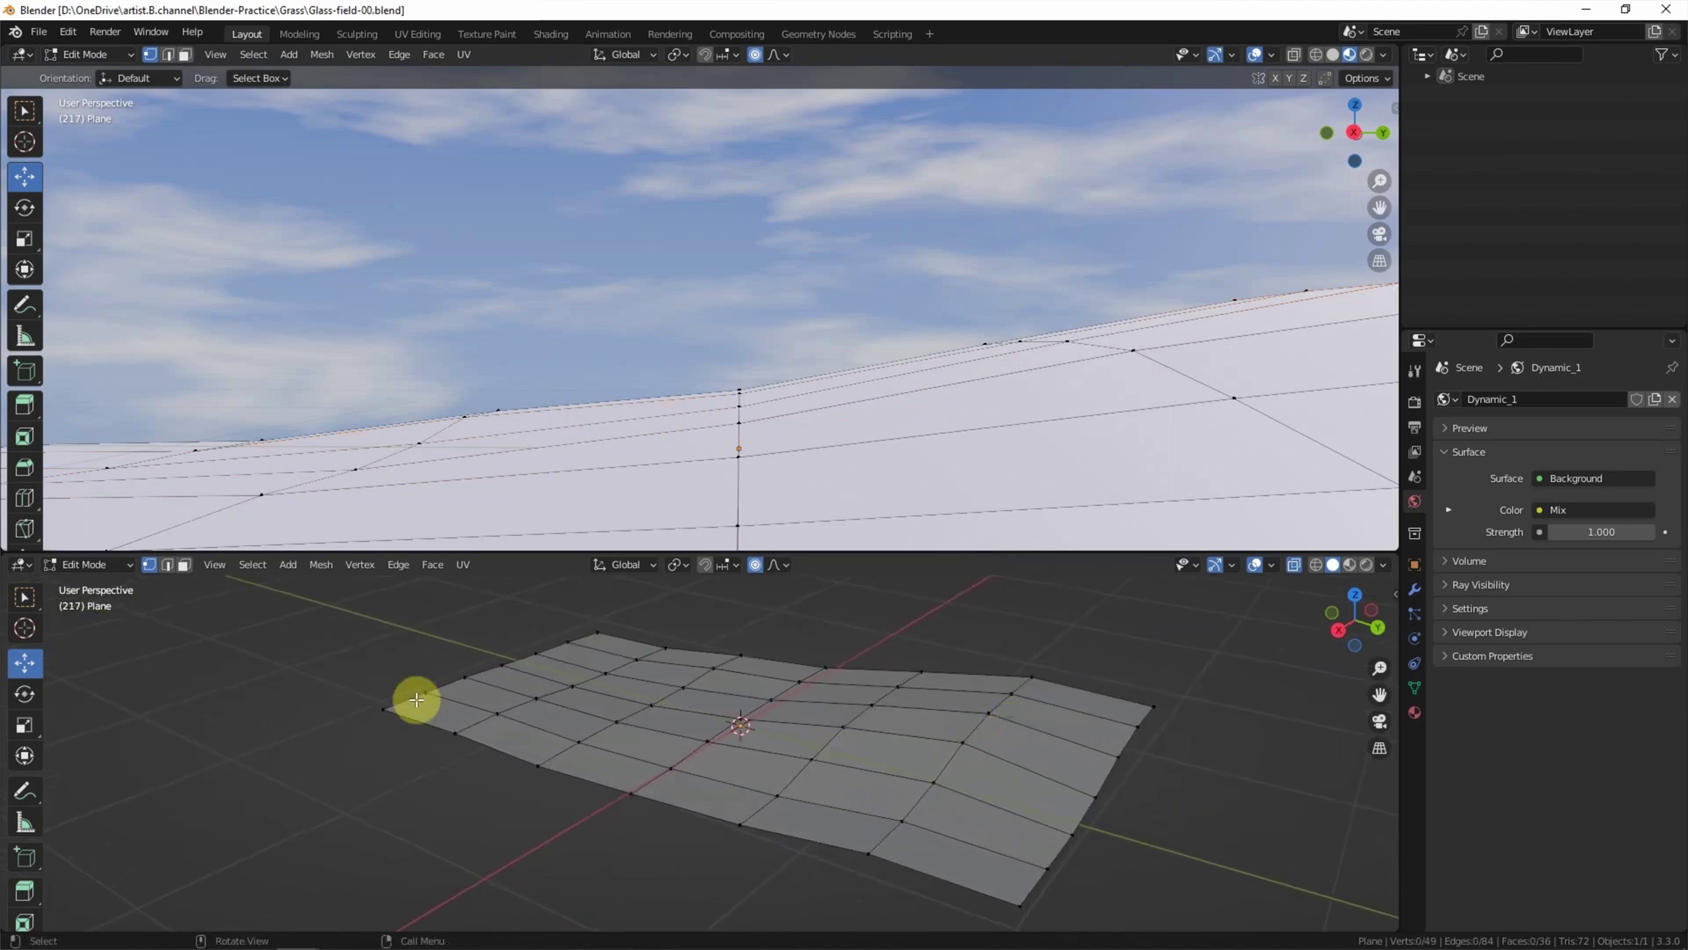
Return to Object Mode, apply Shade Smooth to the ground, and show its Particles tab.
{"action": "left_click", "coordinate": [91, 562]}
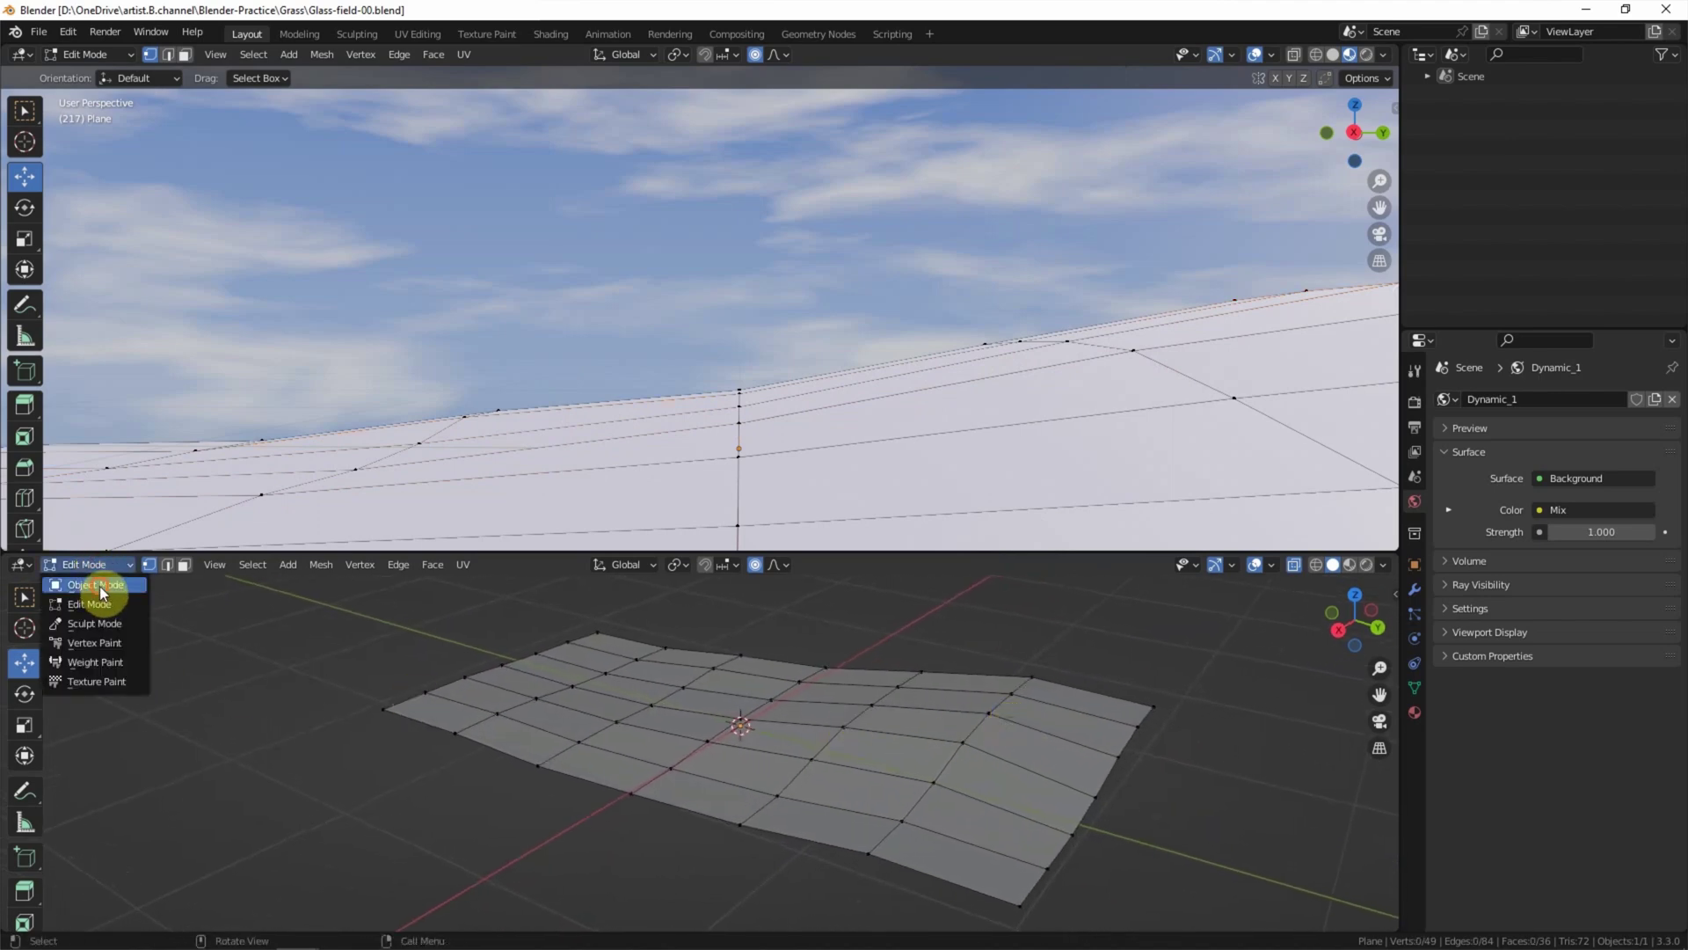
{"action": "left_click", "coordinate": [98, 586]}
{"action": "left_click", "coordinate": [262, 565]}
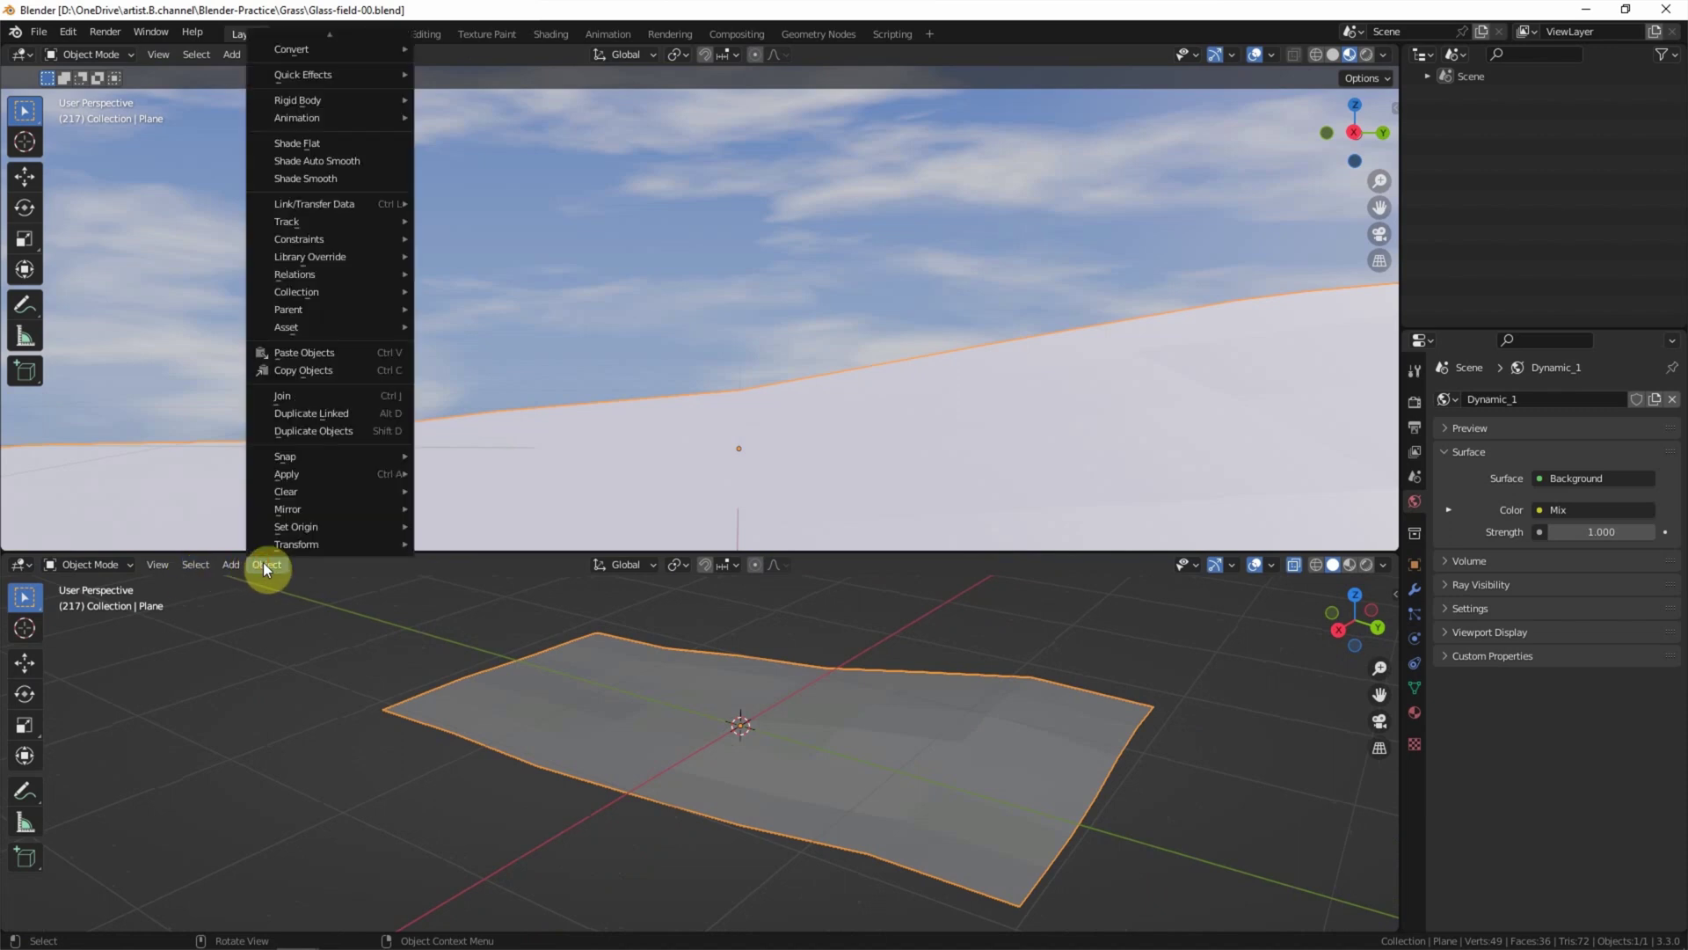
{"action": "left_click", "coordinate": [318, 182]}
{"action": "scroll", "coordinate": [605, 677], "scroll_direction": "down", "scroll_amount": 3, "text": "ctrl"}
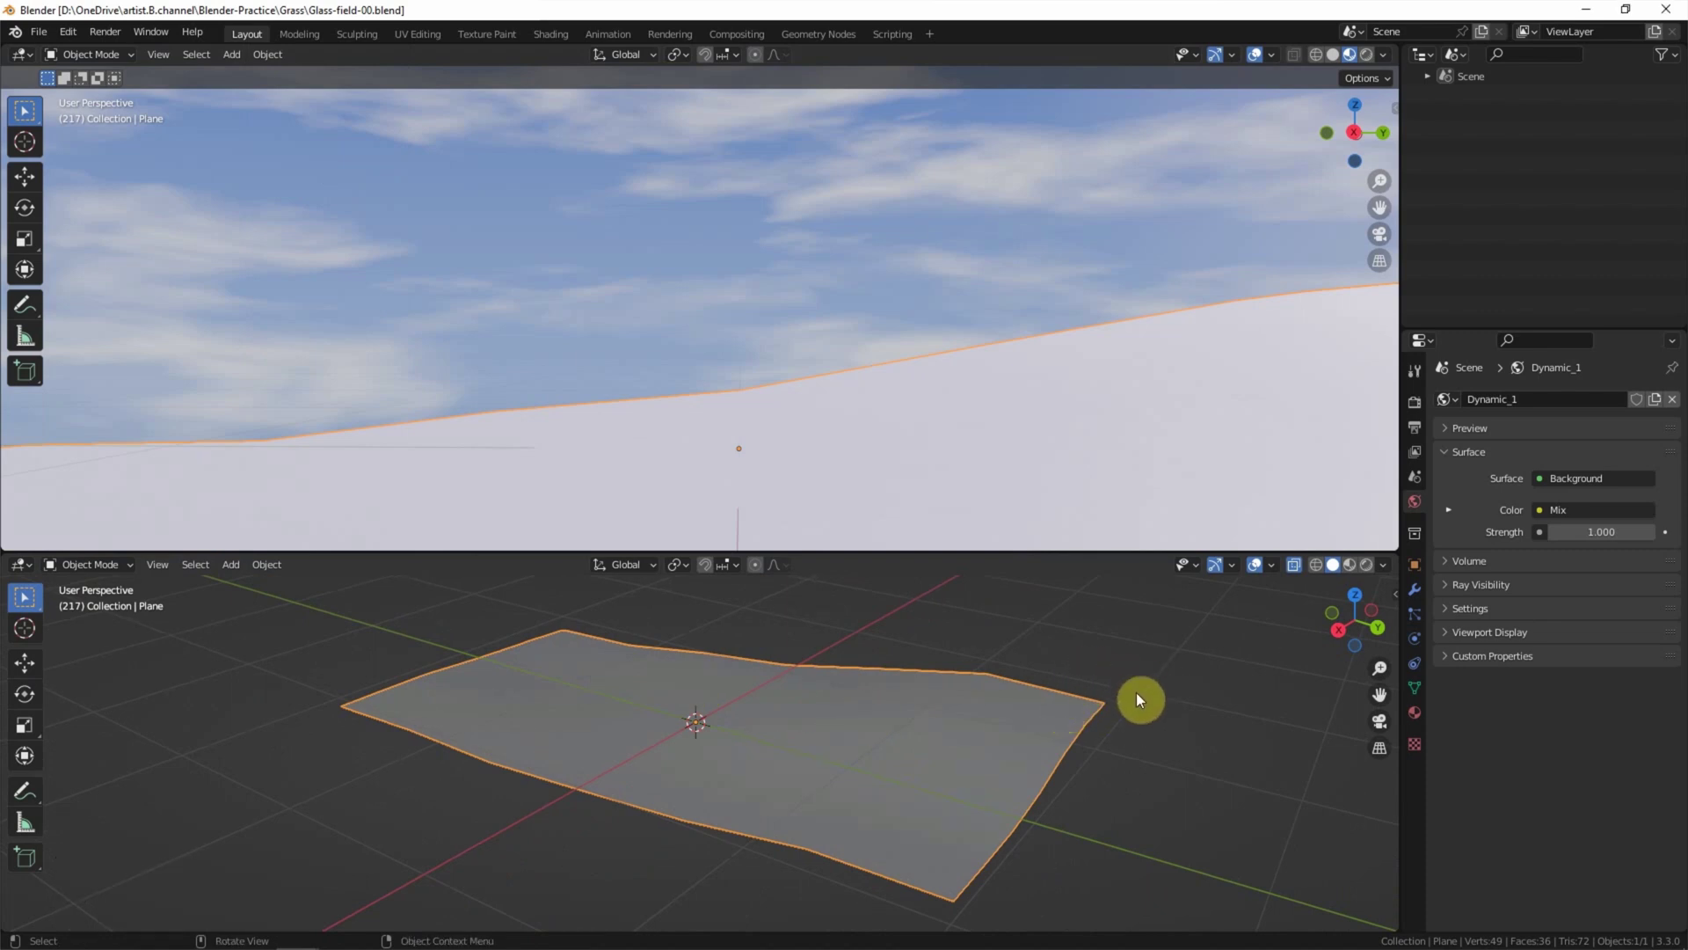
{"action": "left_click", "coordinate": [1413, 613]}
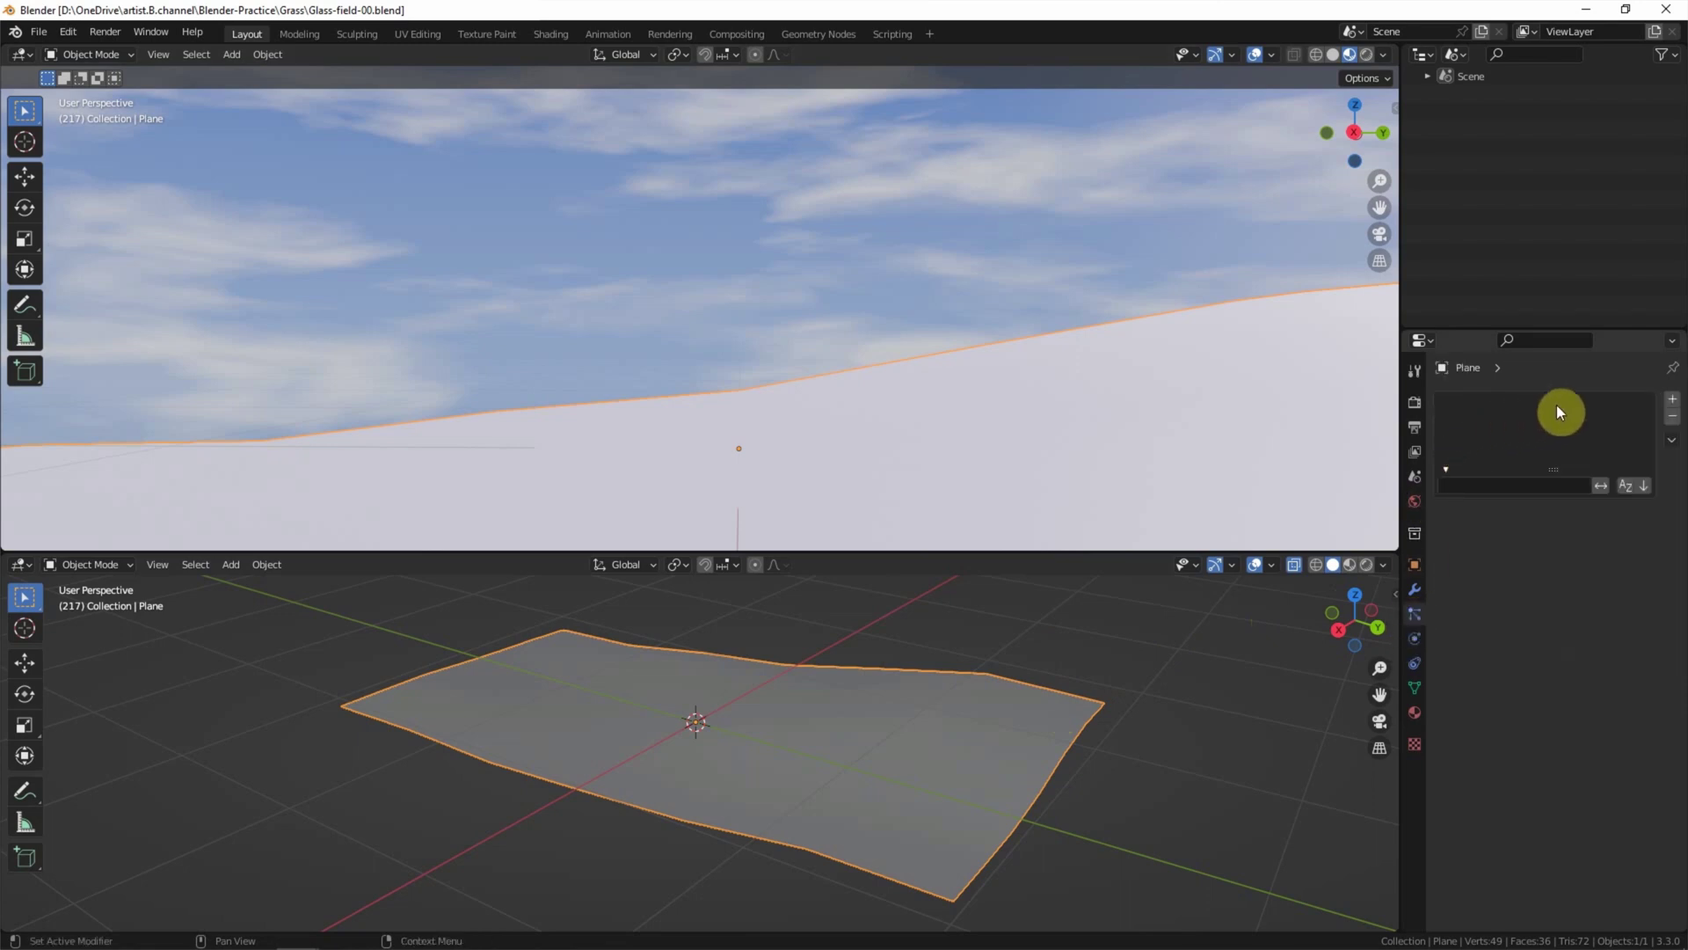
Add a Hair particle system with Advanced enabled, 1116 strands and seed 5.
{"action": "left_click", "coordinate": [1674, 405]}
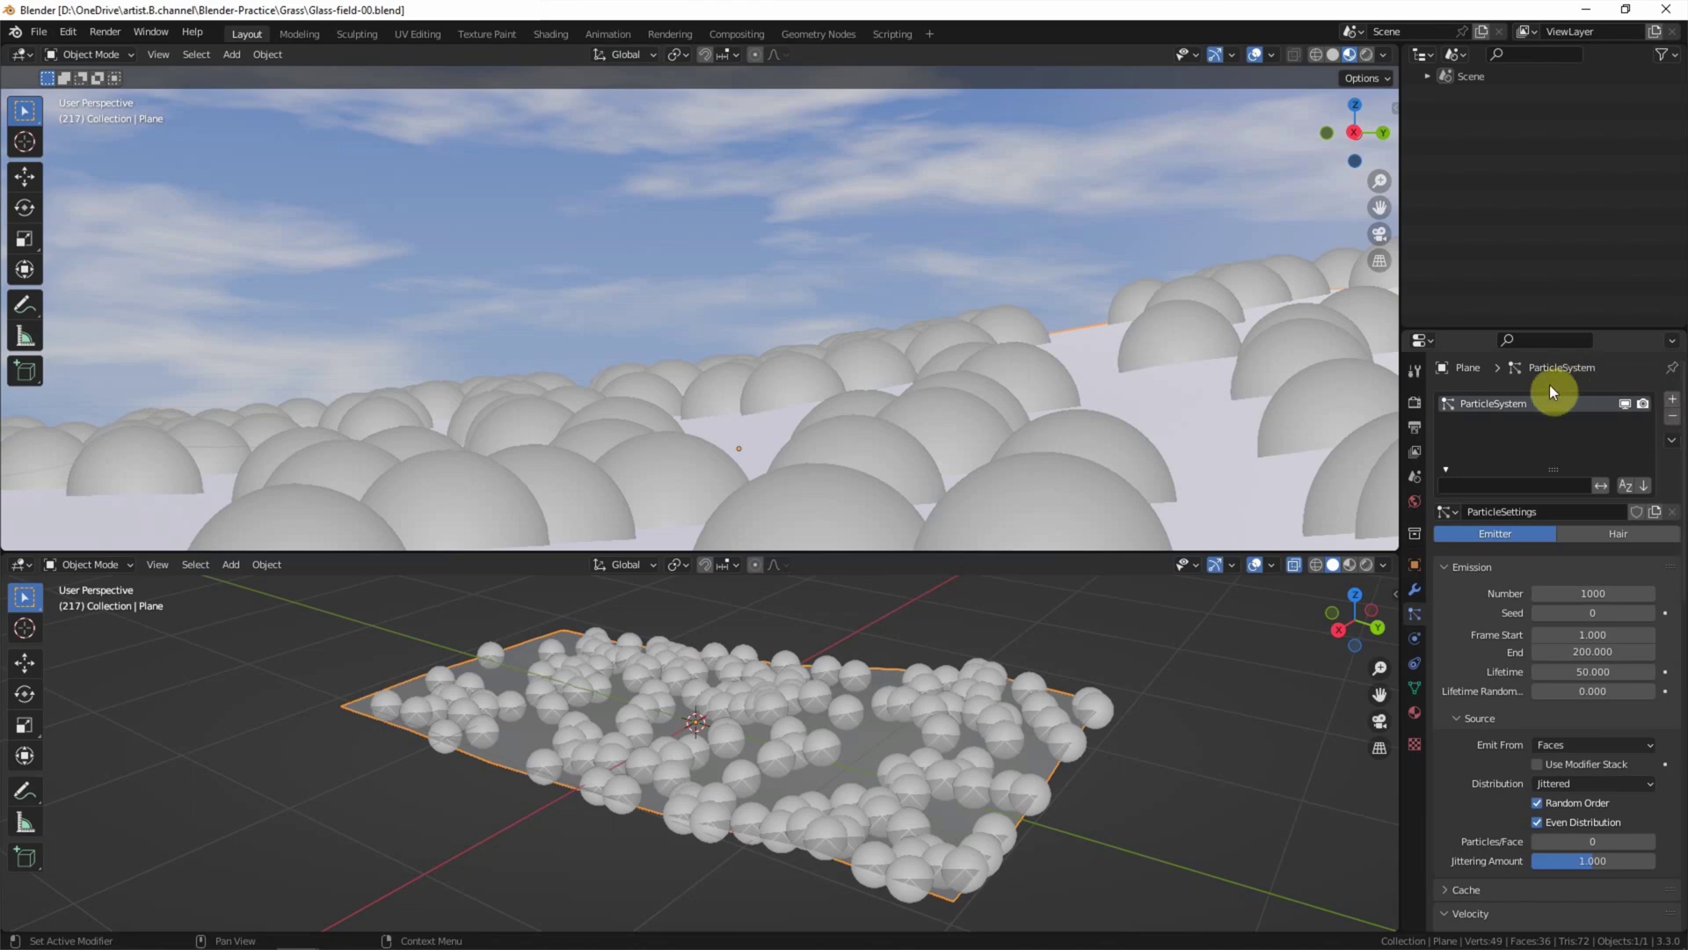
{"action": "left_click", "coordinate": [1608, 535]}
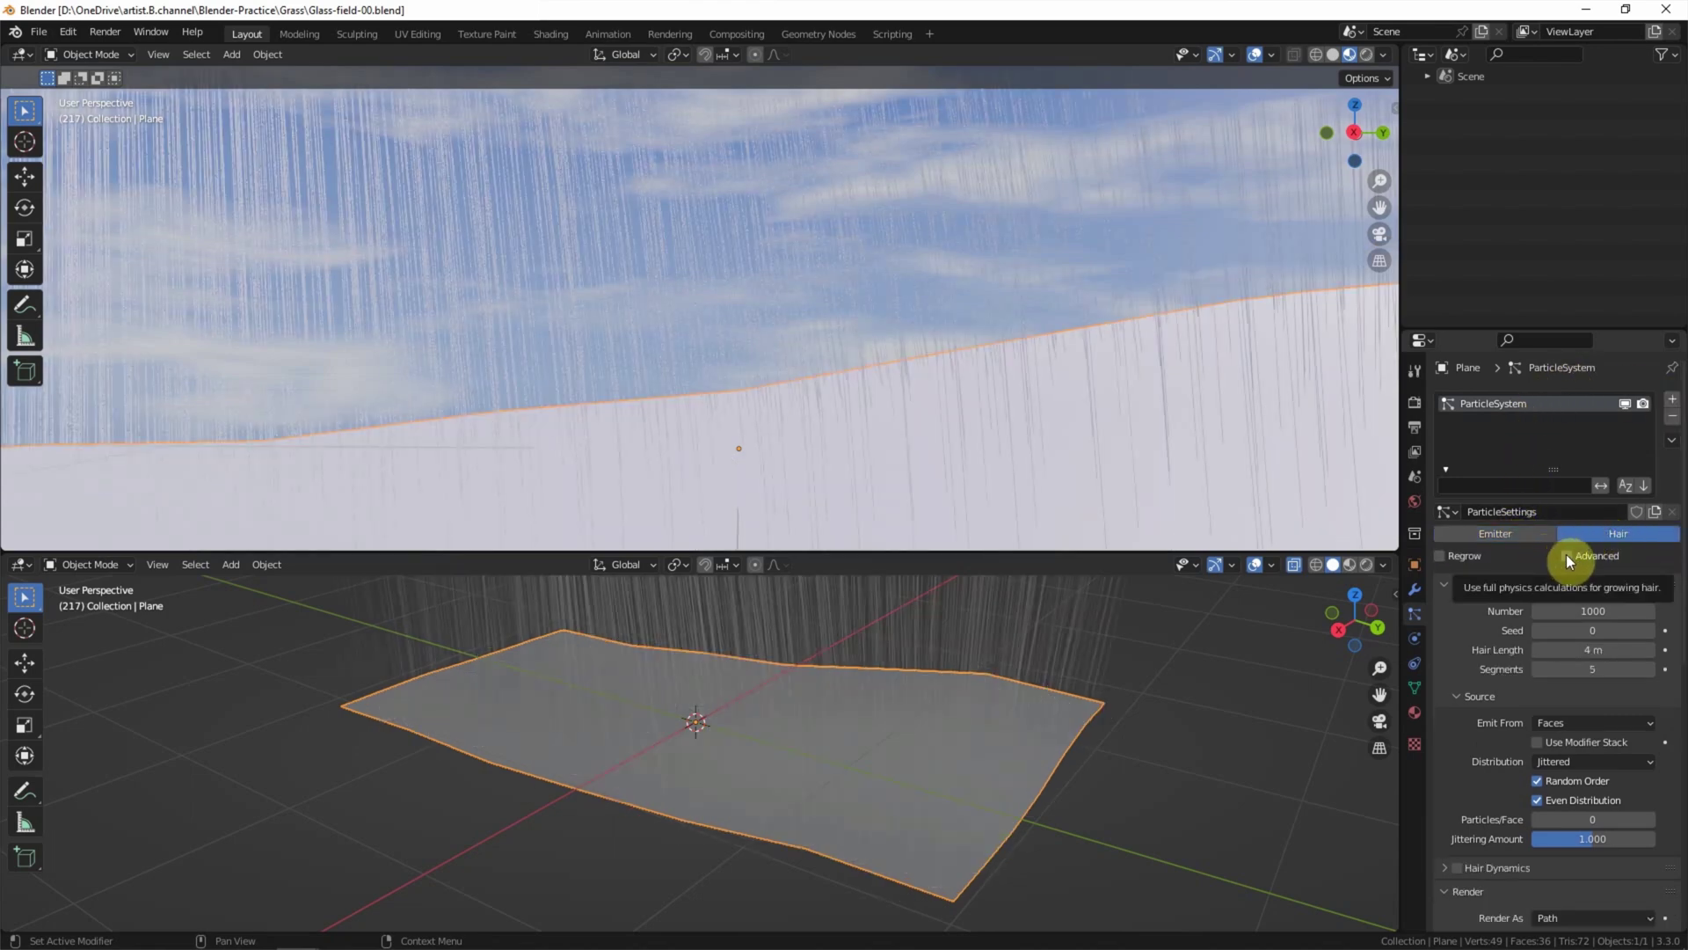
{"action": "left_click", "coordinate": [1565, 556]}
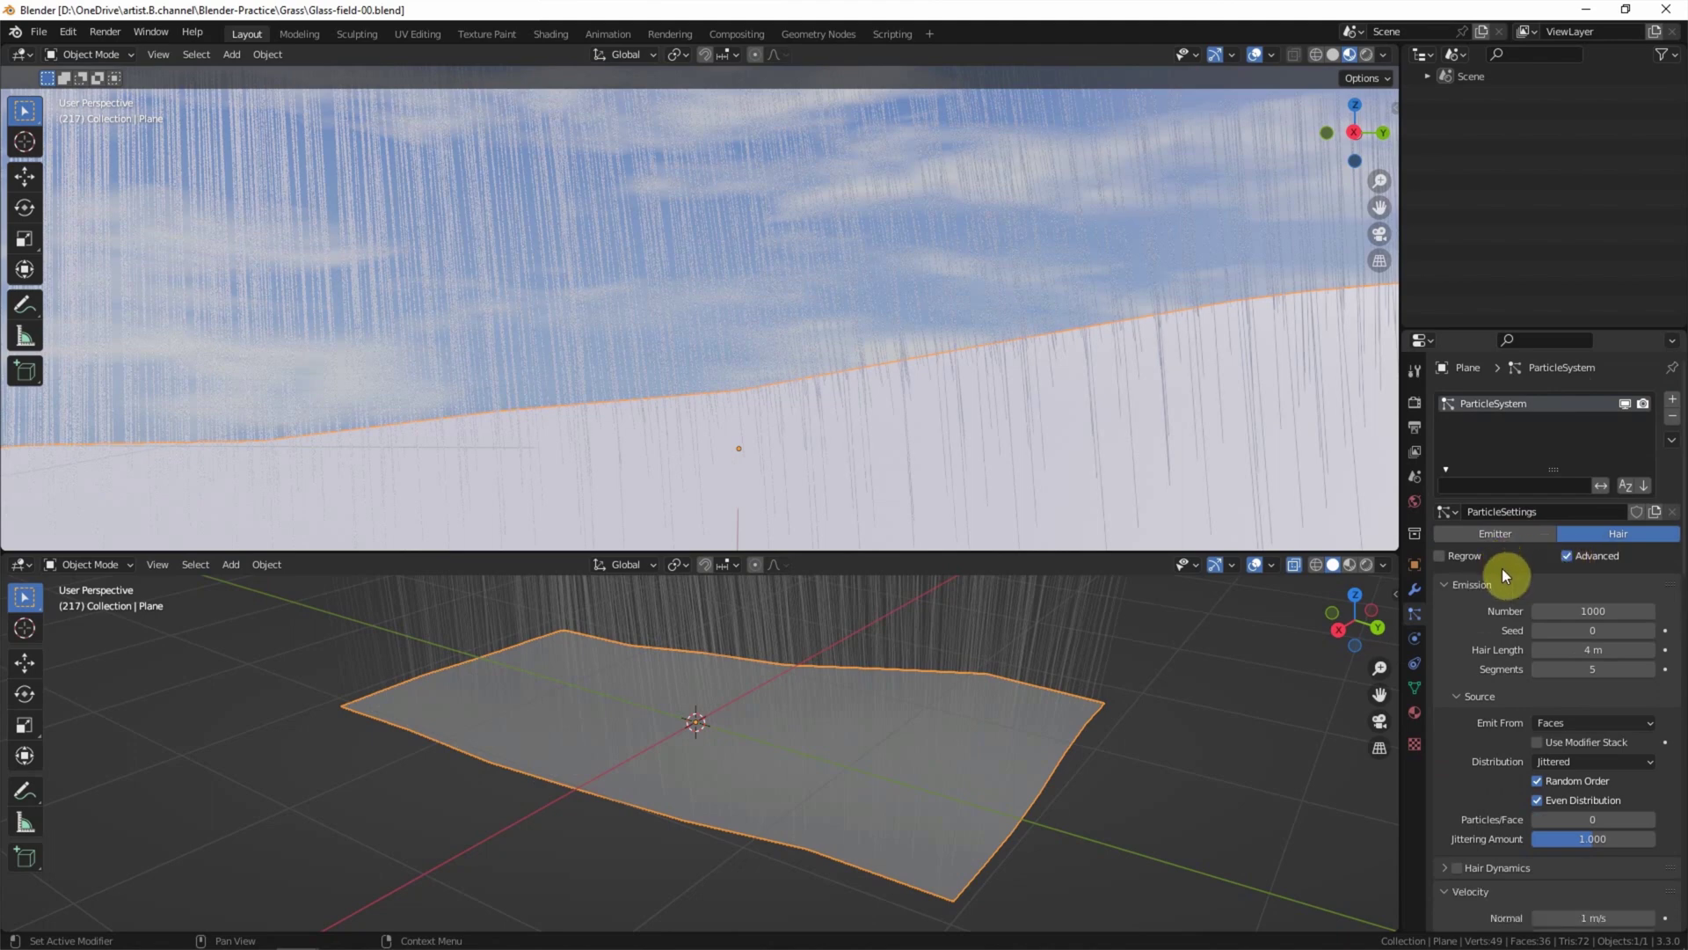
{"action": "scroll", "coordinate": [1464, 617], "scroll_direction": "down", "scroll_amount": 1}
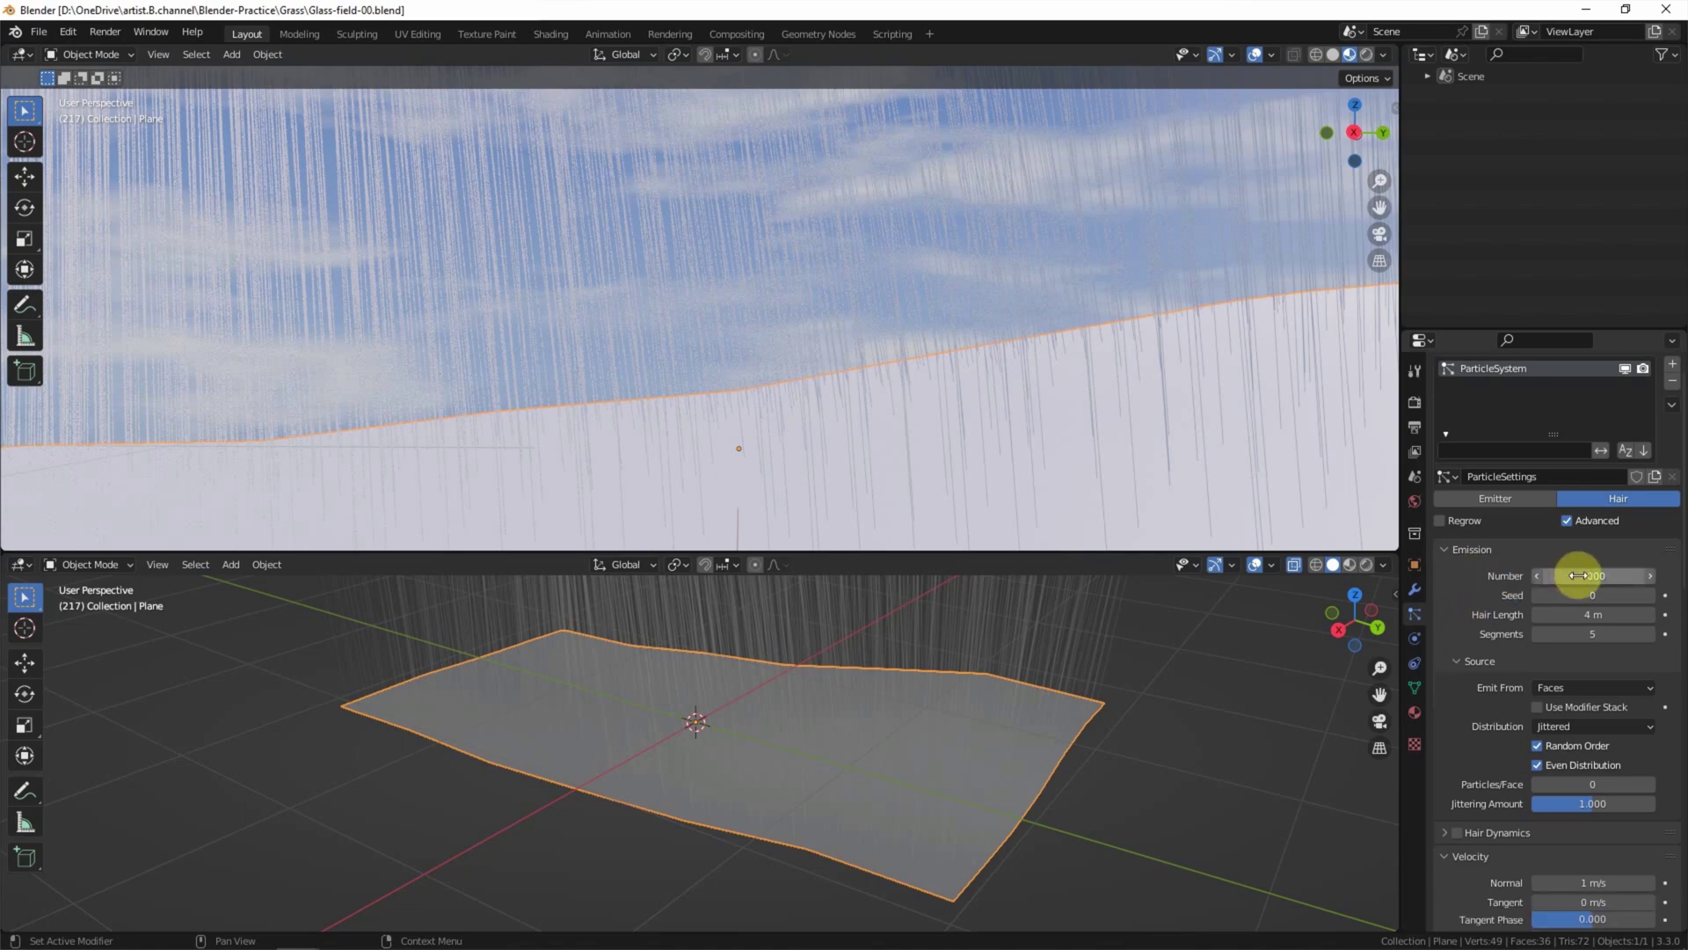
{"action": "left_click_drag", "start_coordinate": [1575, 572], "coordinate": [1623, 572]}
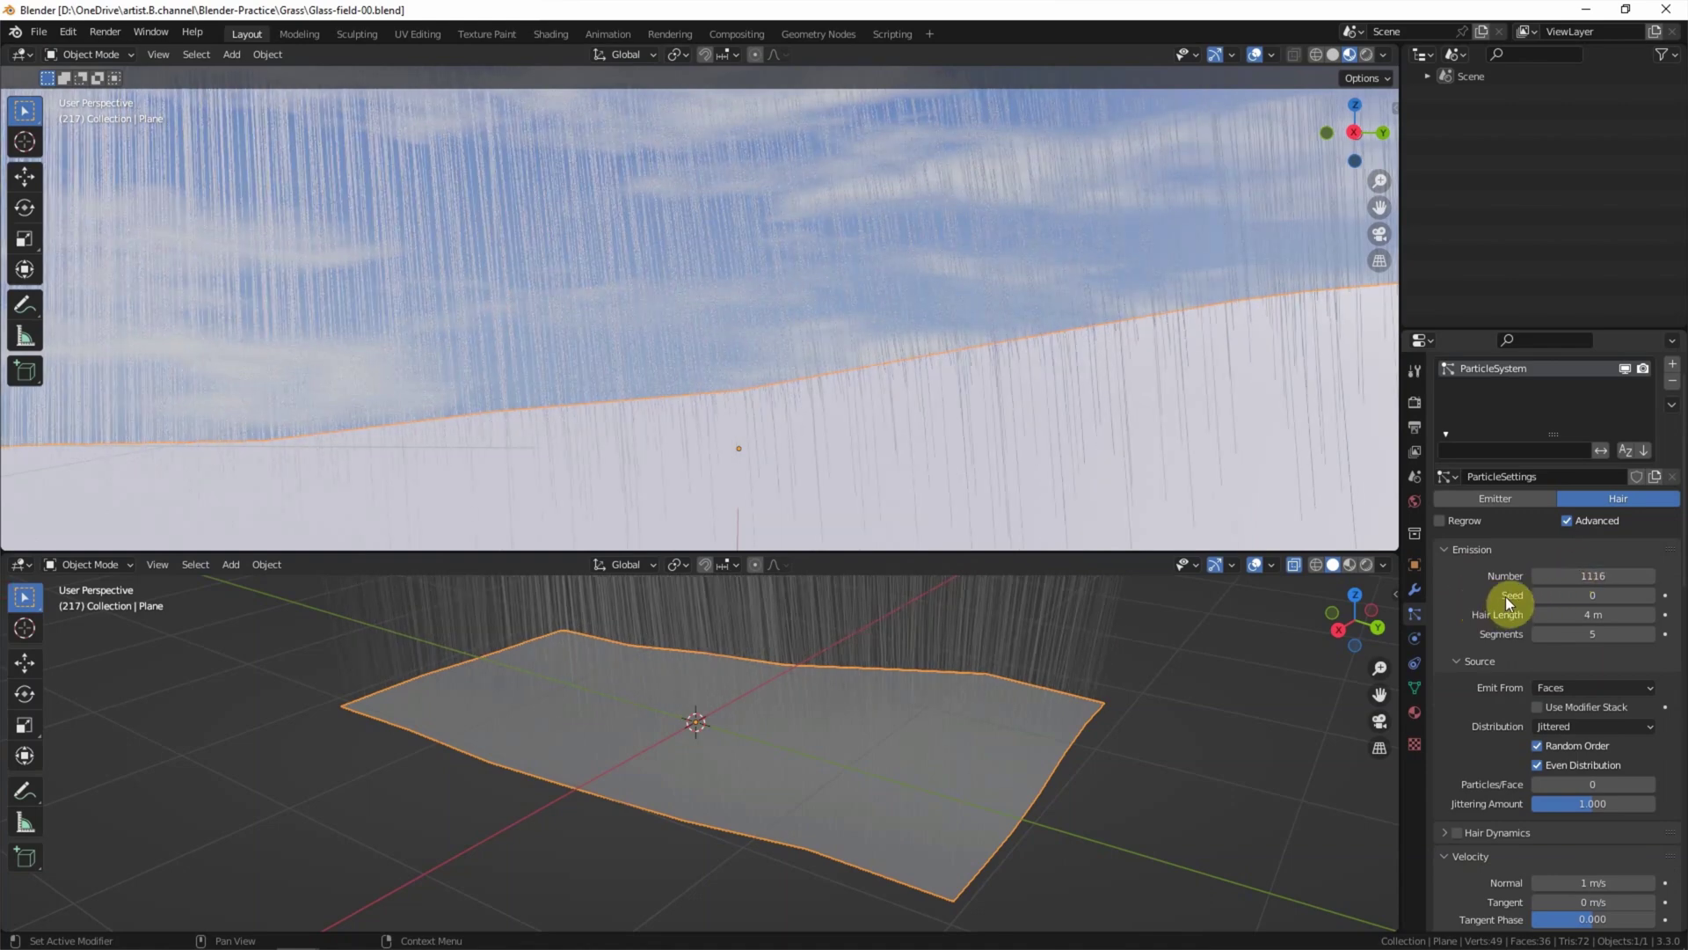
{"action": "left_click", "coordinate": [1651, 598]}
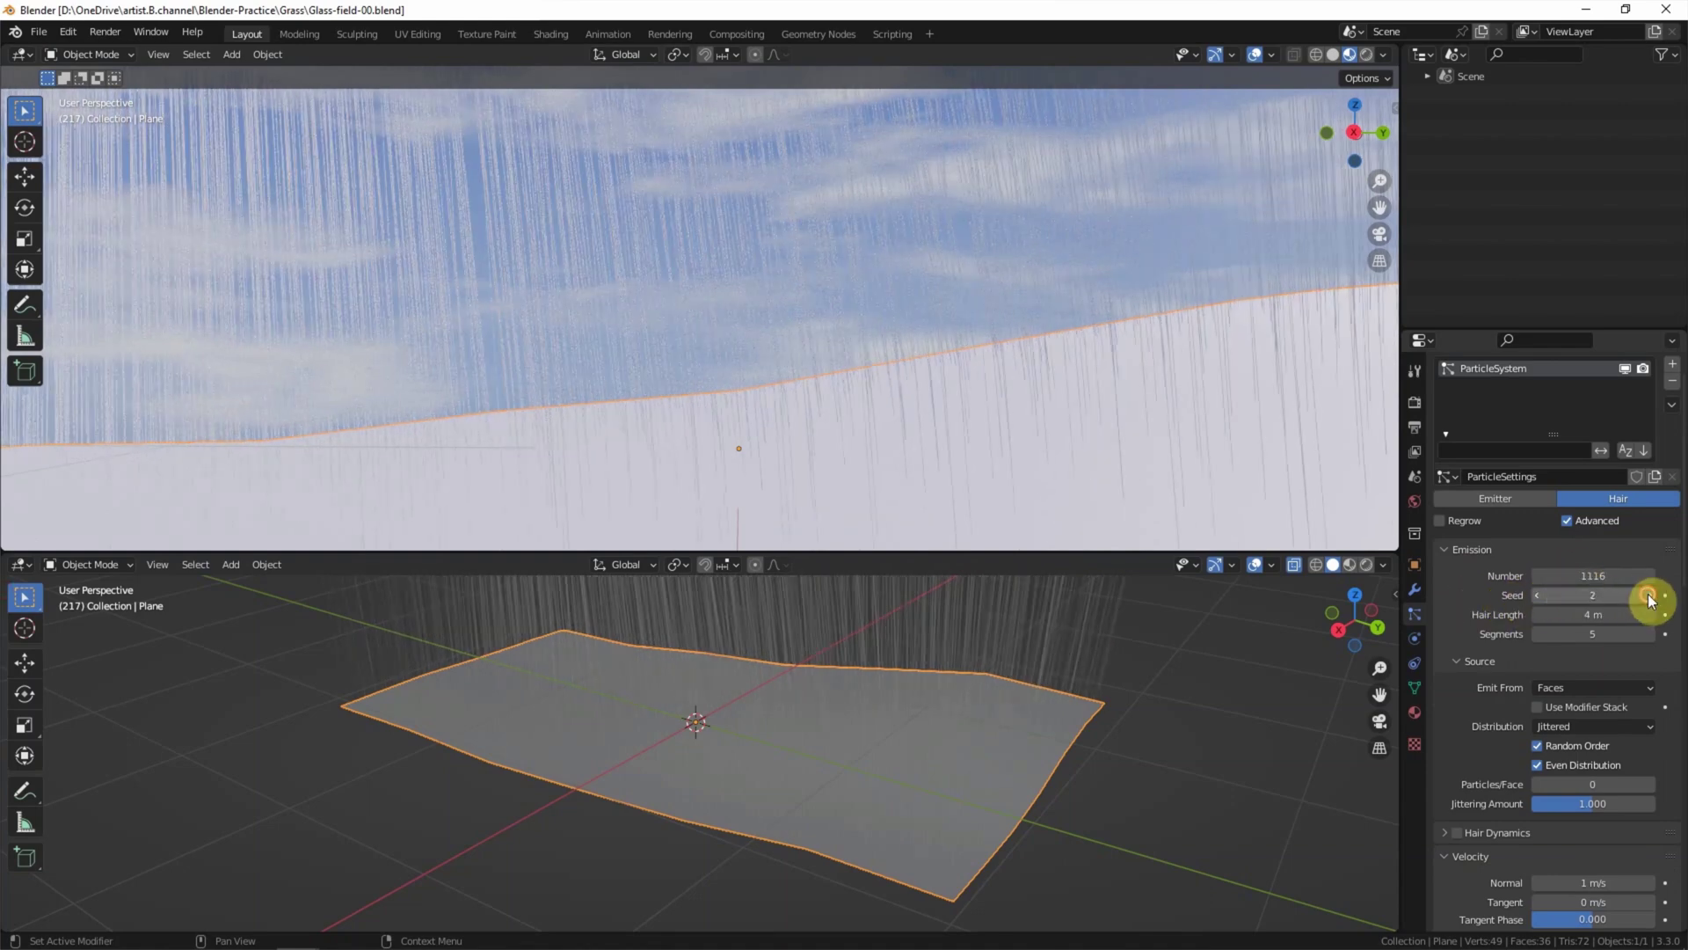
{"action": "left_click", "coordinate": [1650, 598]}
{"action": "left_click", "coordinate": [1651, 598]}
{"action": "left_click", "coordinate": [1651, 598]}
{"action": "left_click", "coordinate": [1650, 598]}
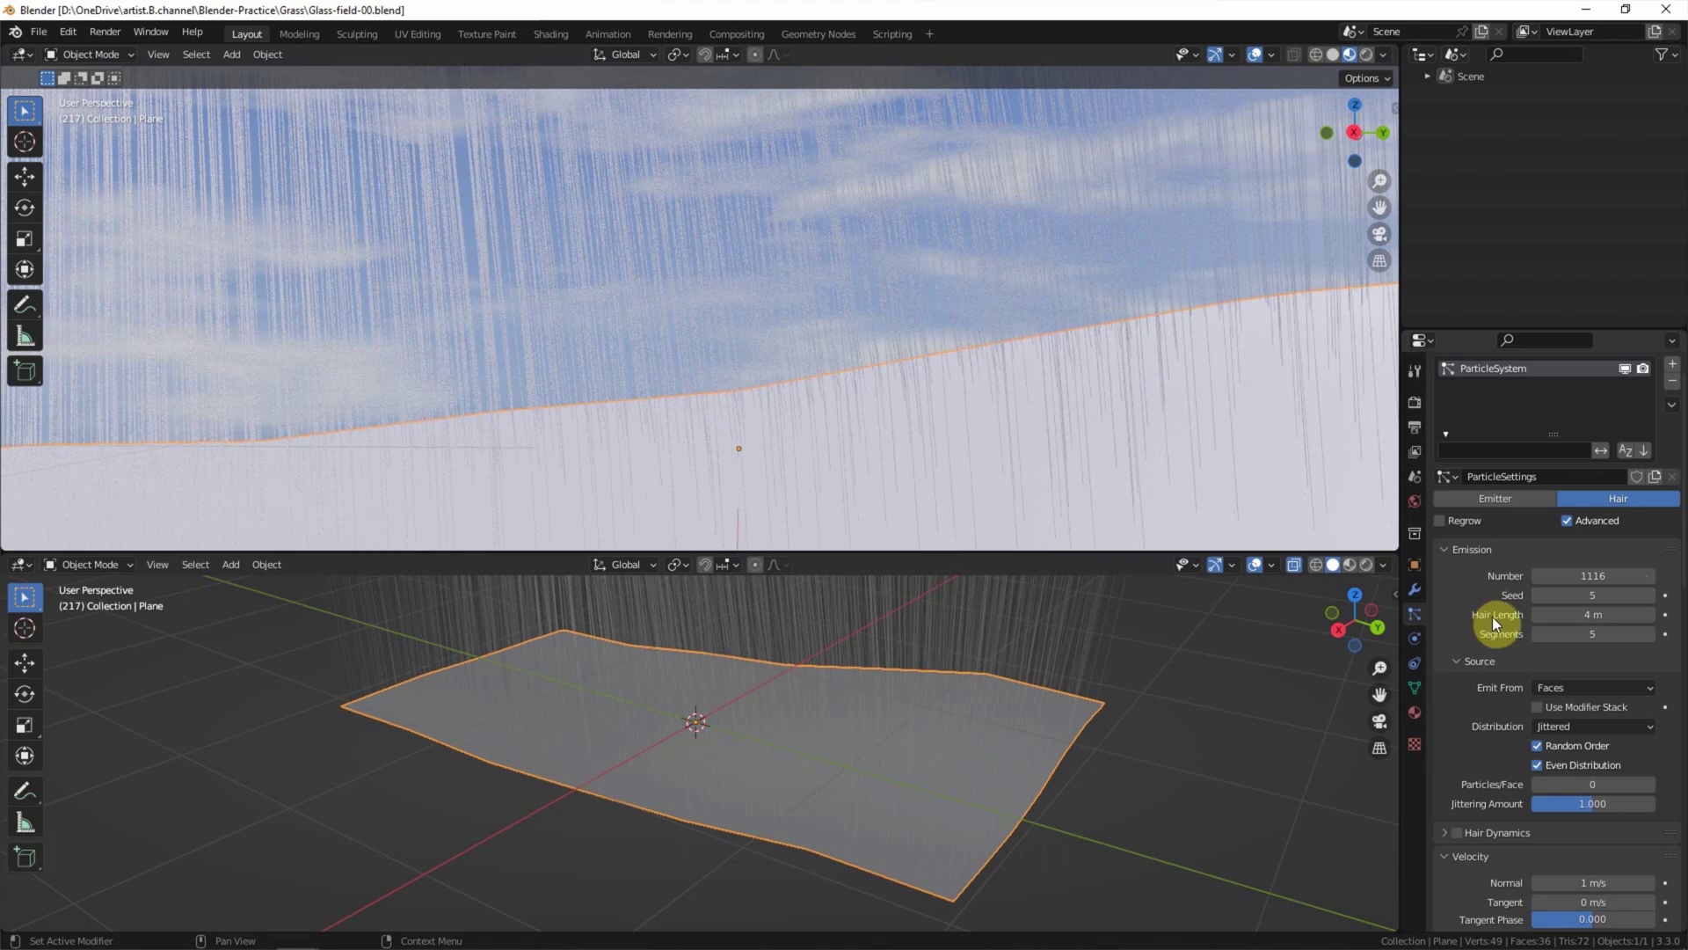
Set hair length to 0.1 m and tangent velocity to -0.01 m/s.
{"action": "left_click_drag", "start_coordinate": [1602, 614], "coordinate": [1561, 614]}
{"action": "left_click", "coordinate": [1601, 614]}
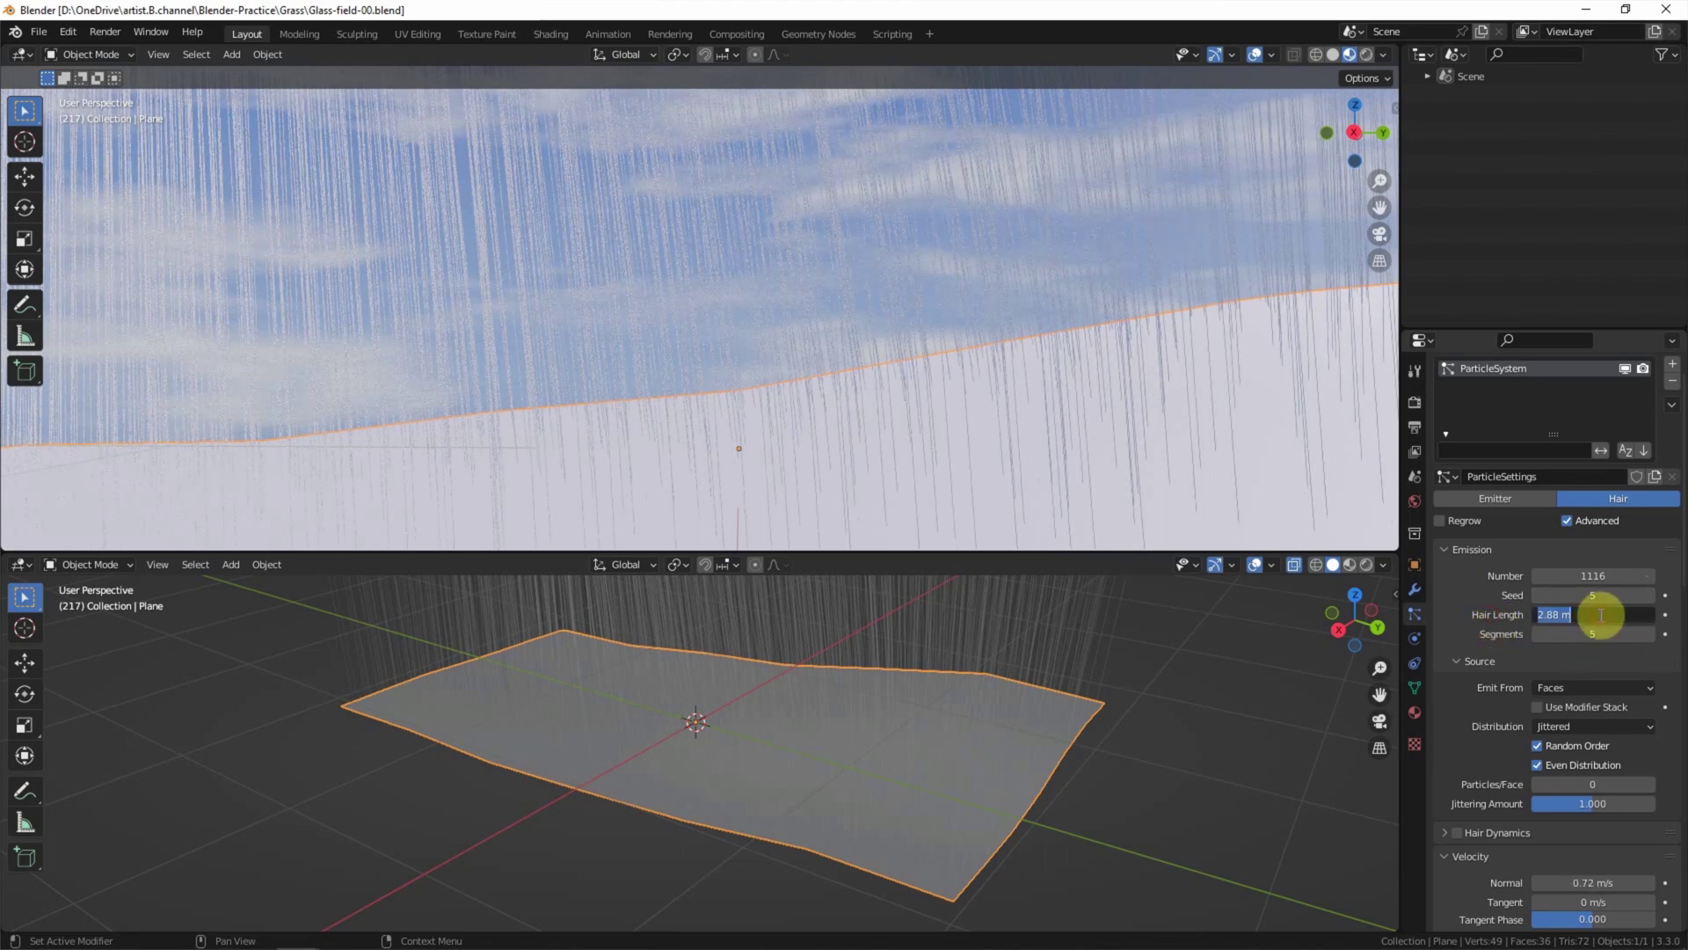
{"action": "type", "text": "0.1"}
{"action": "key", "text": "Return"}
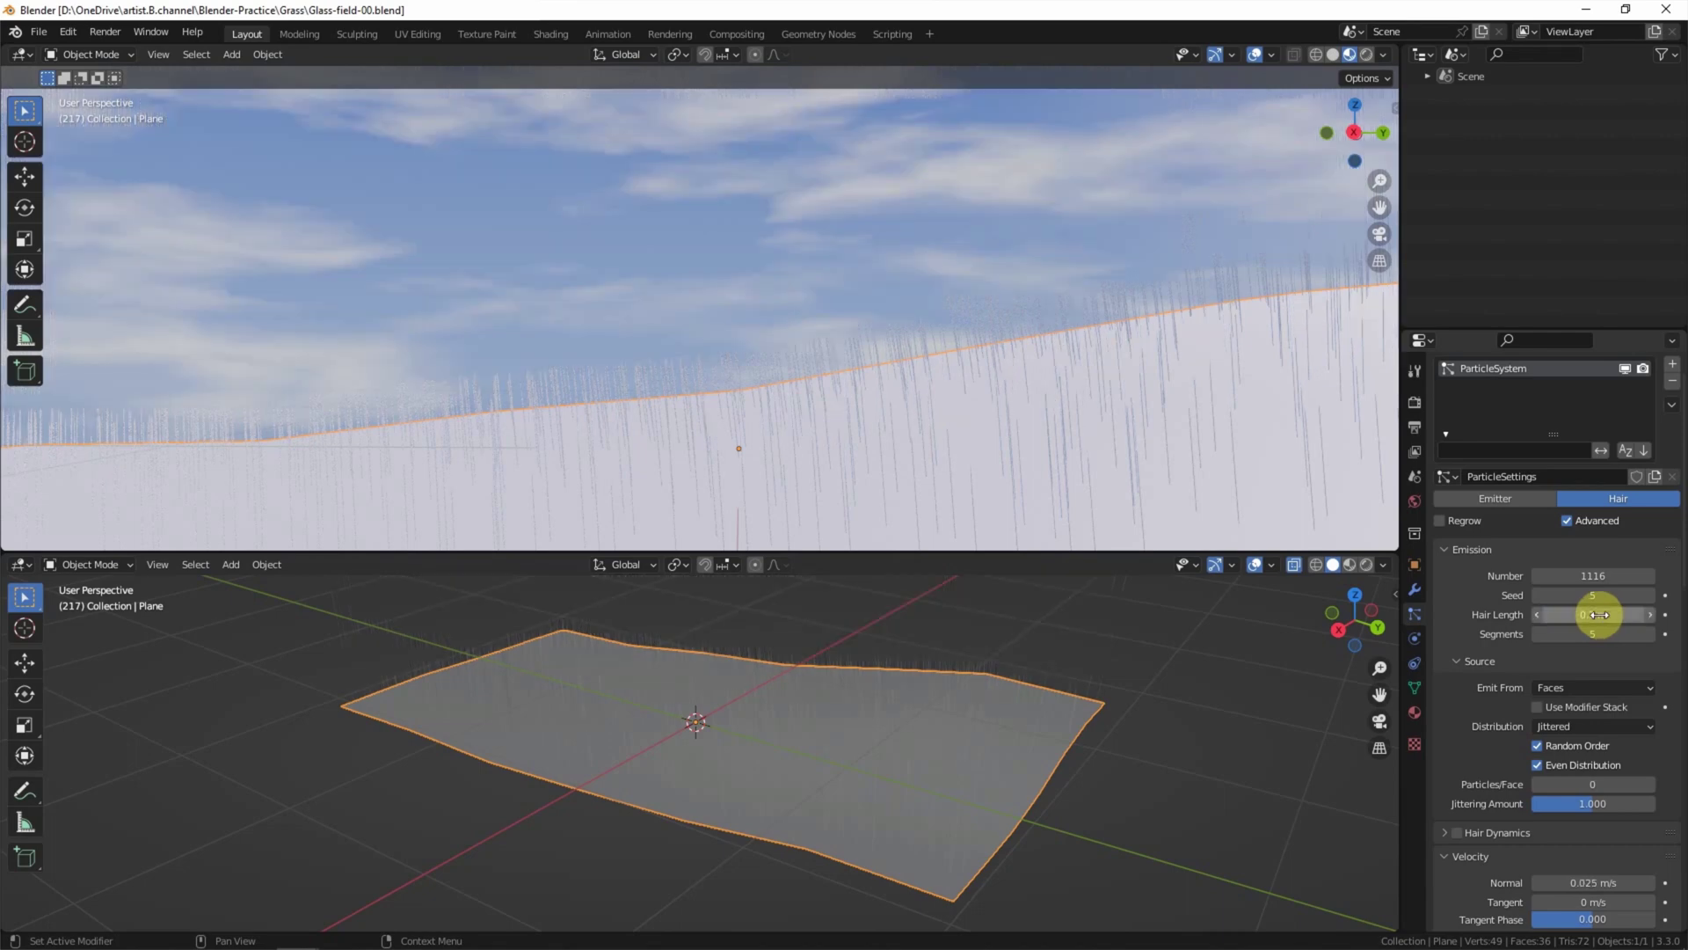
{"action": "scroll", "coordinate": [1455, 615], "scroll_direction": "down", "scroll_amount": 3}
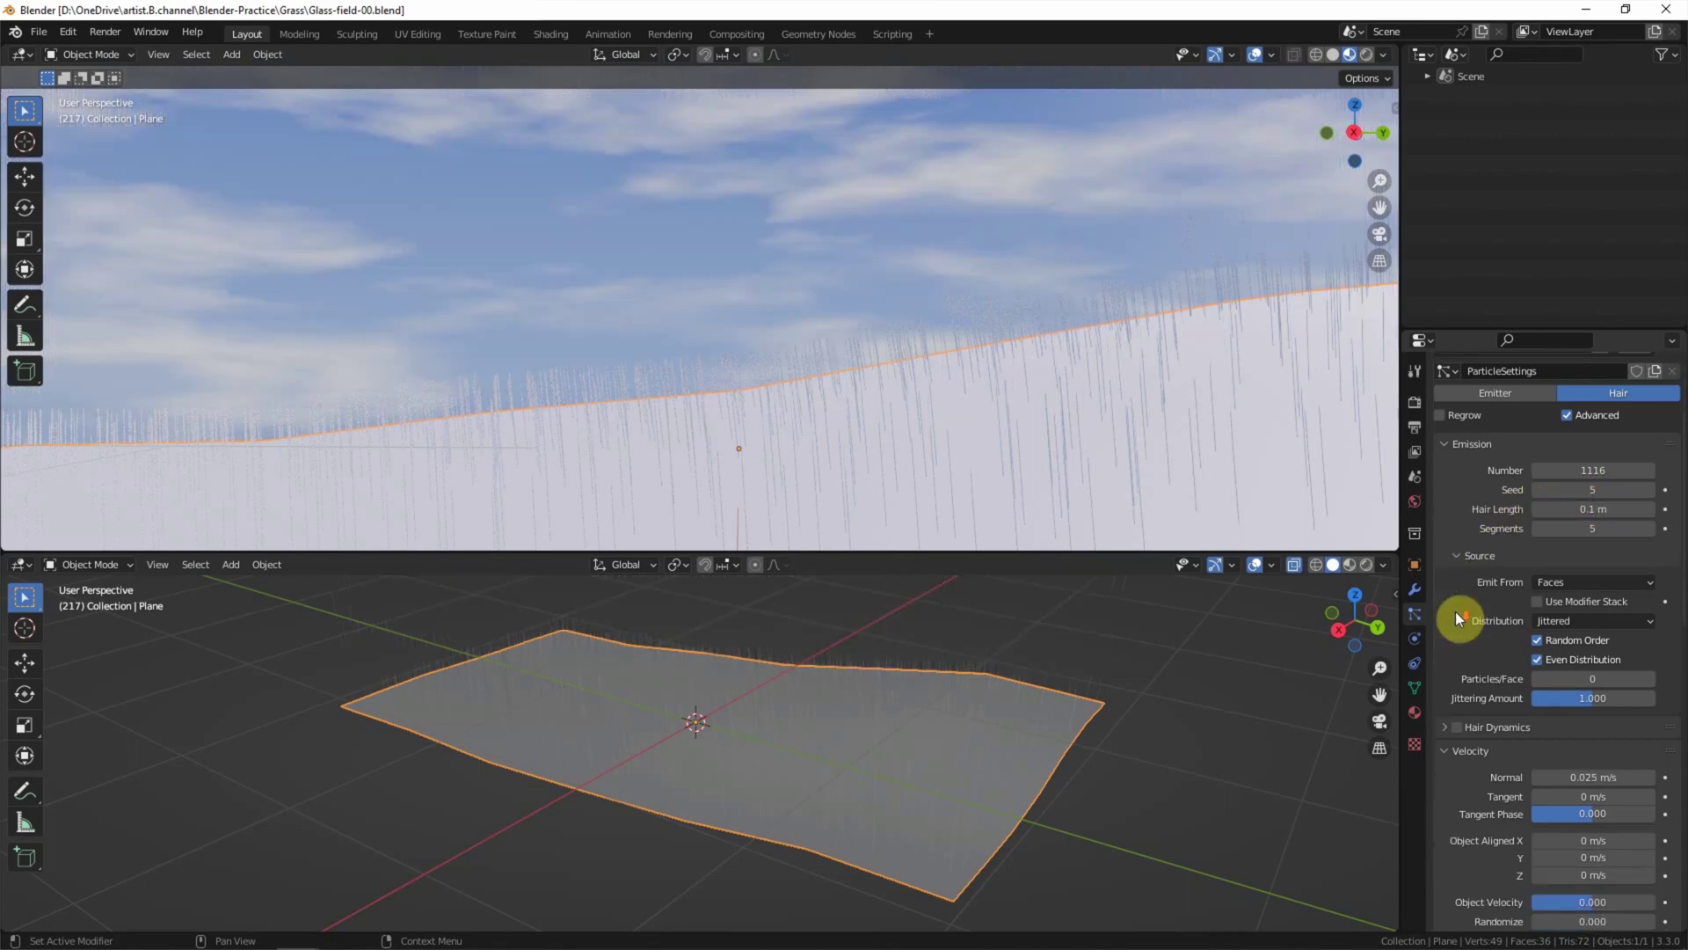
{"action": "scroll", "coordinate": [1456, 618], "scroll_direction": "down", "scroll_amount": 3}
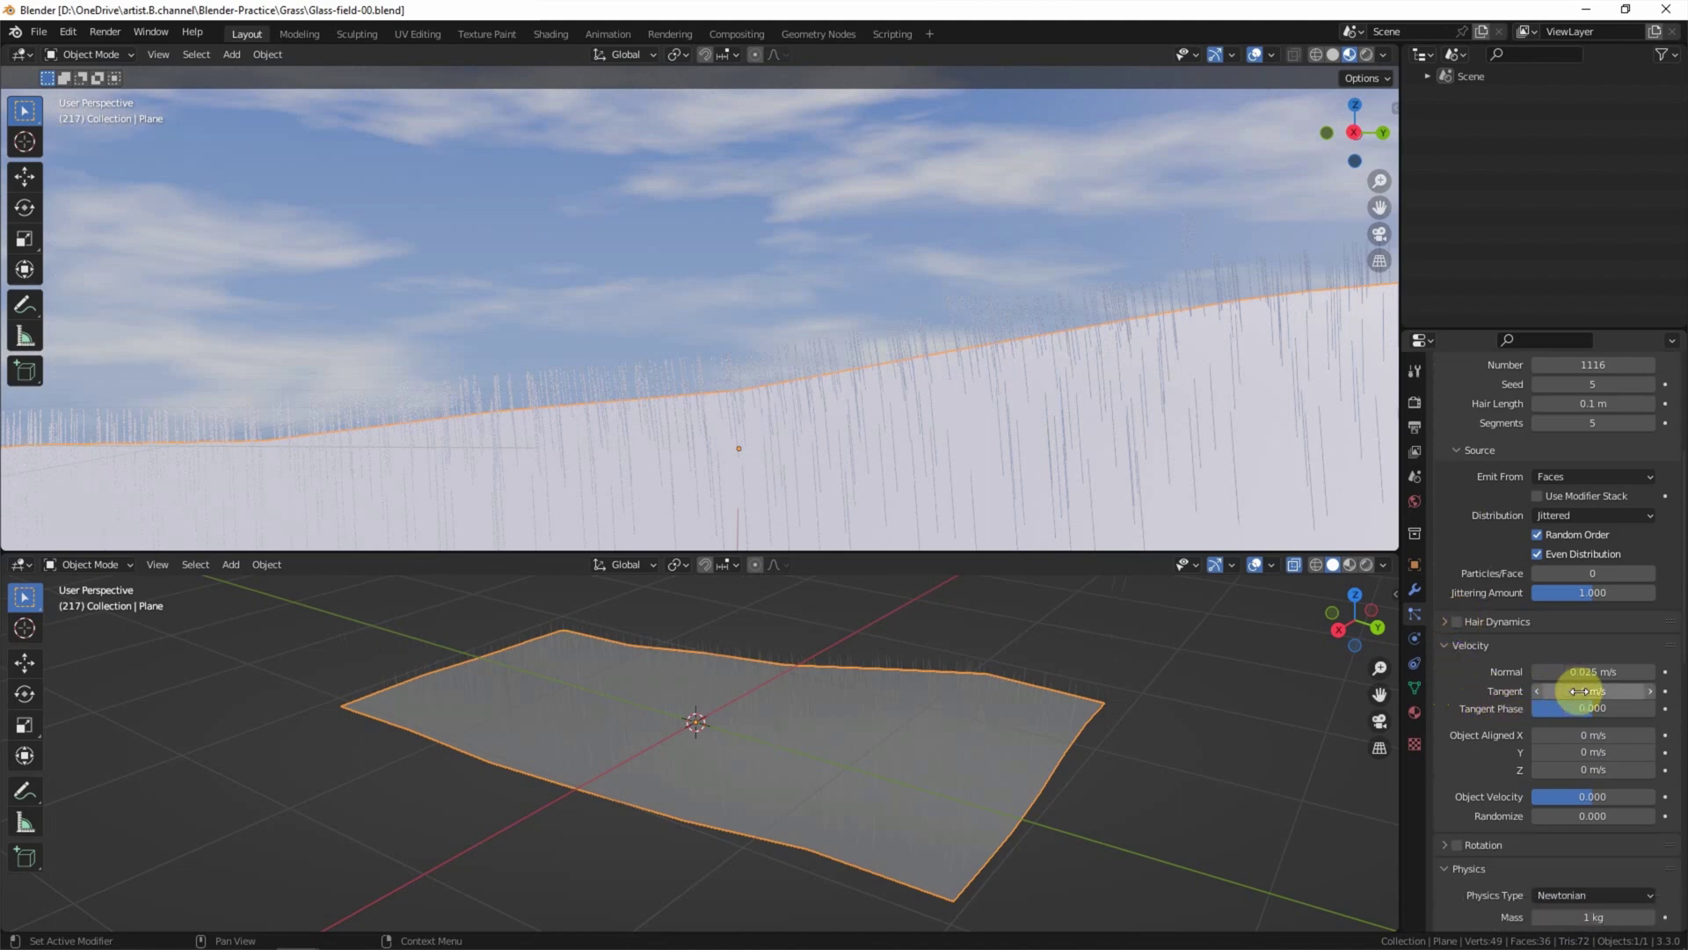
{"action": "left_click", "coordinate": [1650, 691]}
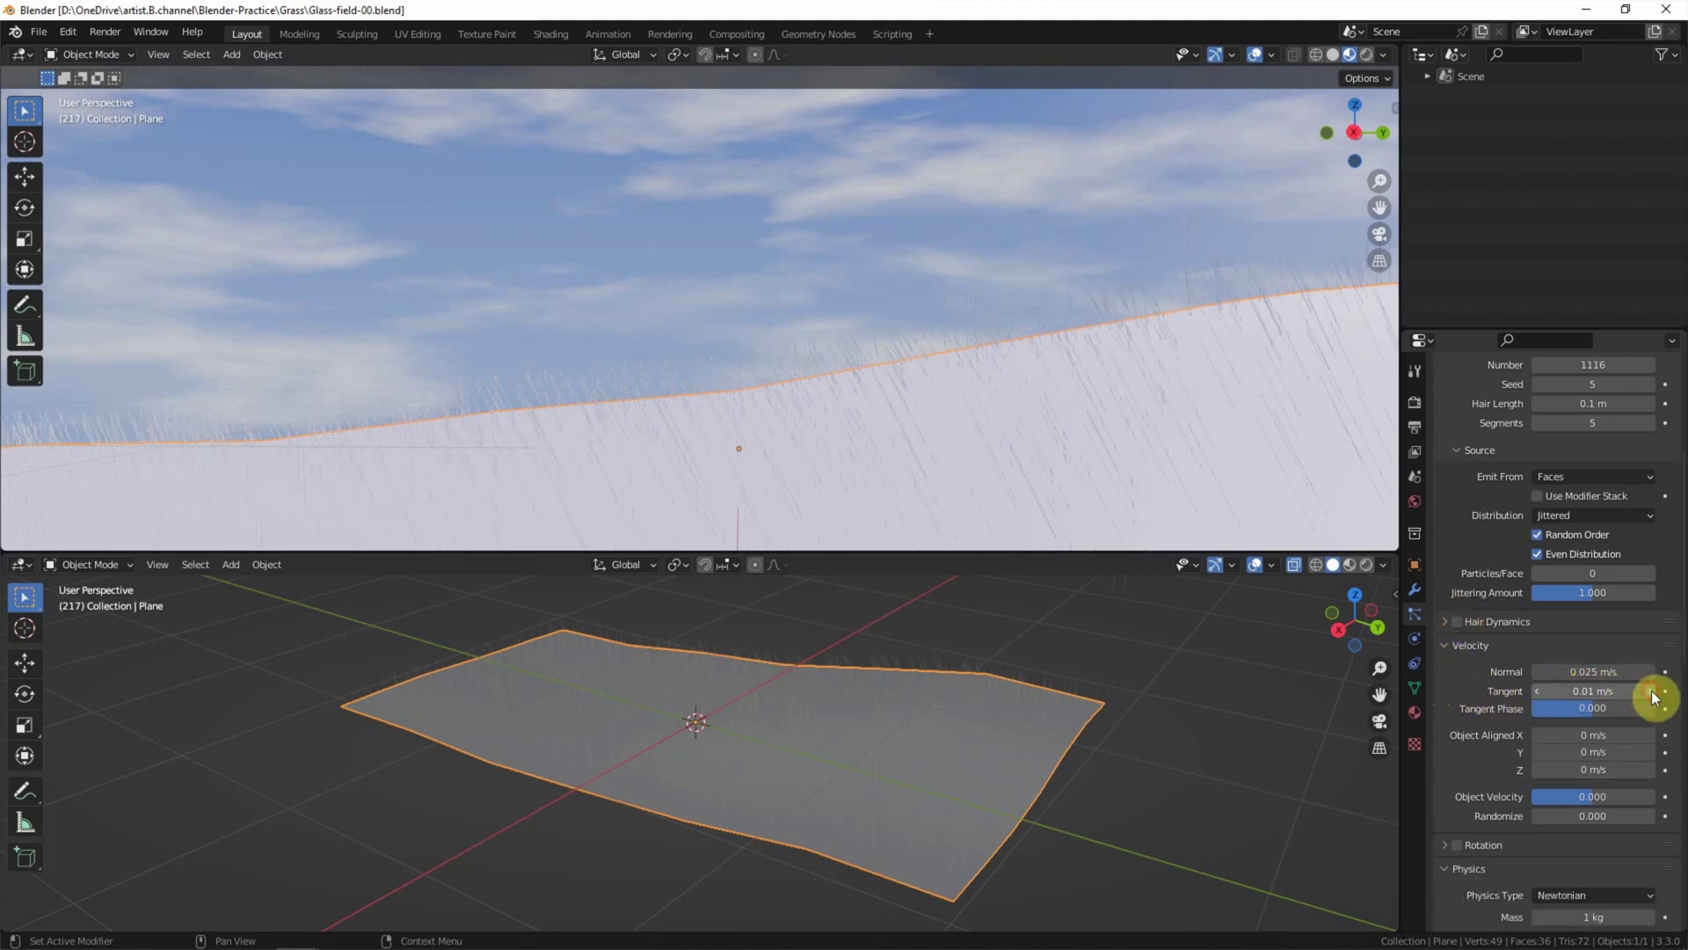
{"action": "left_click", "coordinate": [1538, 691]}
{"action": "left_click", "coordinate": [1537, 691]}
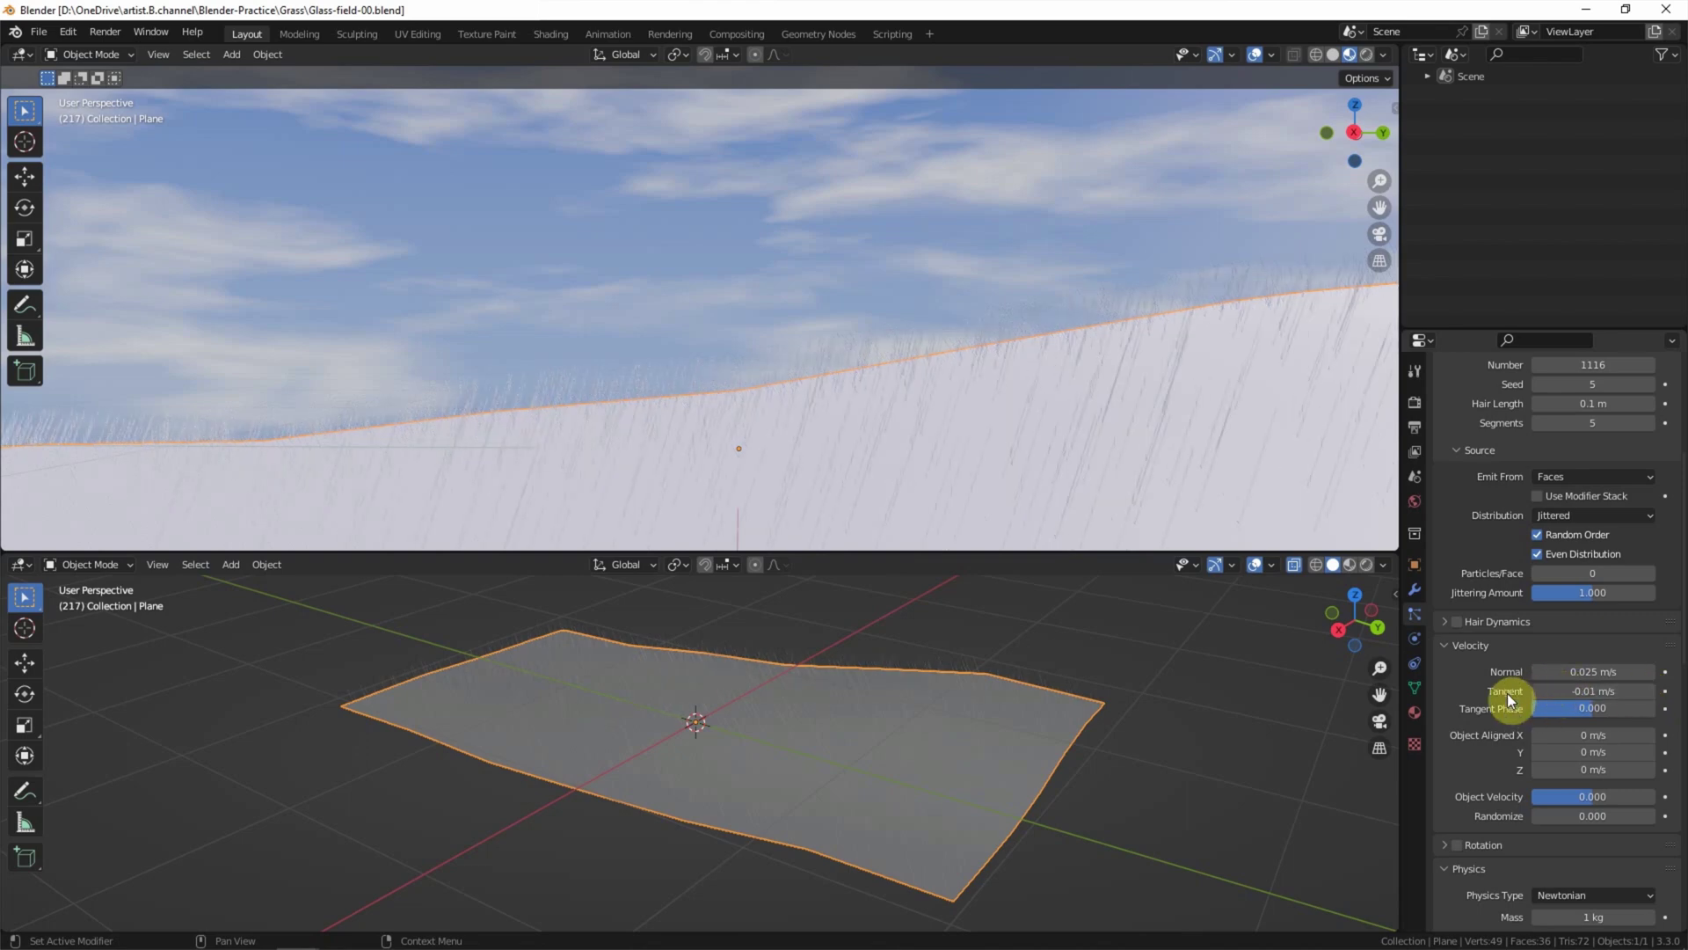
{"action": "scroll", "coordinate": [1464, 693], "scroll_direction": "down", "scroll_amount": 5}
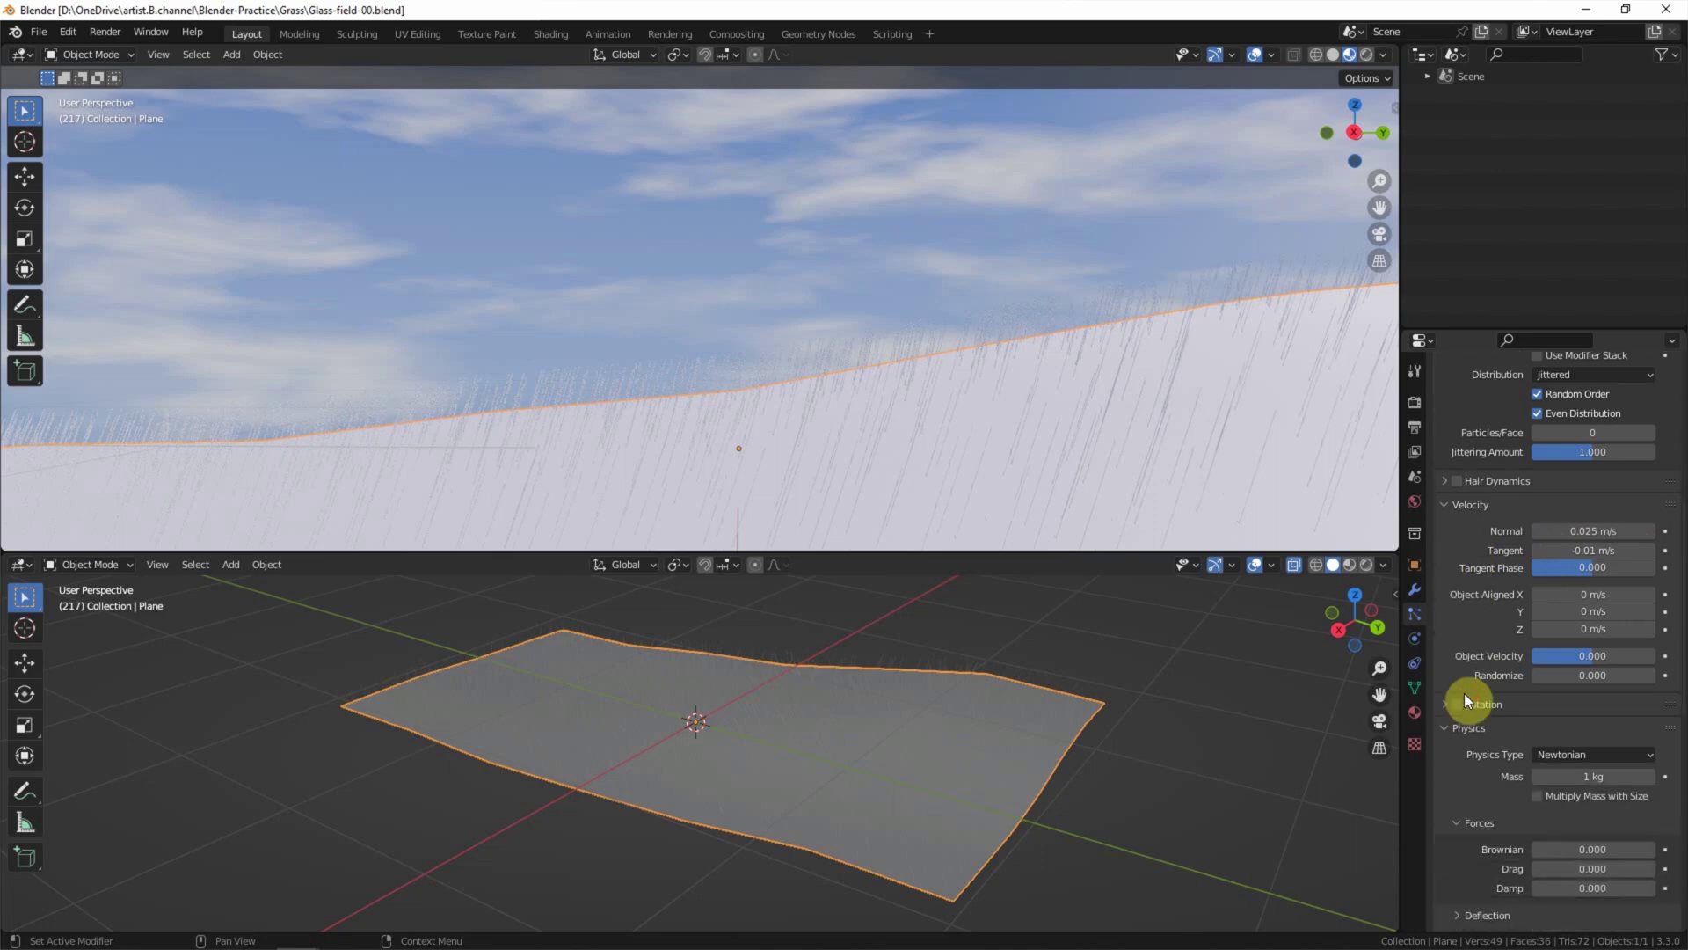
Set the hair's Physics > Forces Brownian value to 0.030.
{"action": "scroll", "coordinate": [1464, 693], "scroll_direction": "down", "scroll_amount": 1}
{"action": "scroll", "coordinate": [1455, 686], "scroll_direction": "down", "scroll_amount": 1}
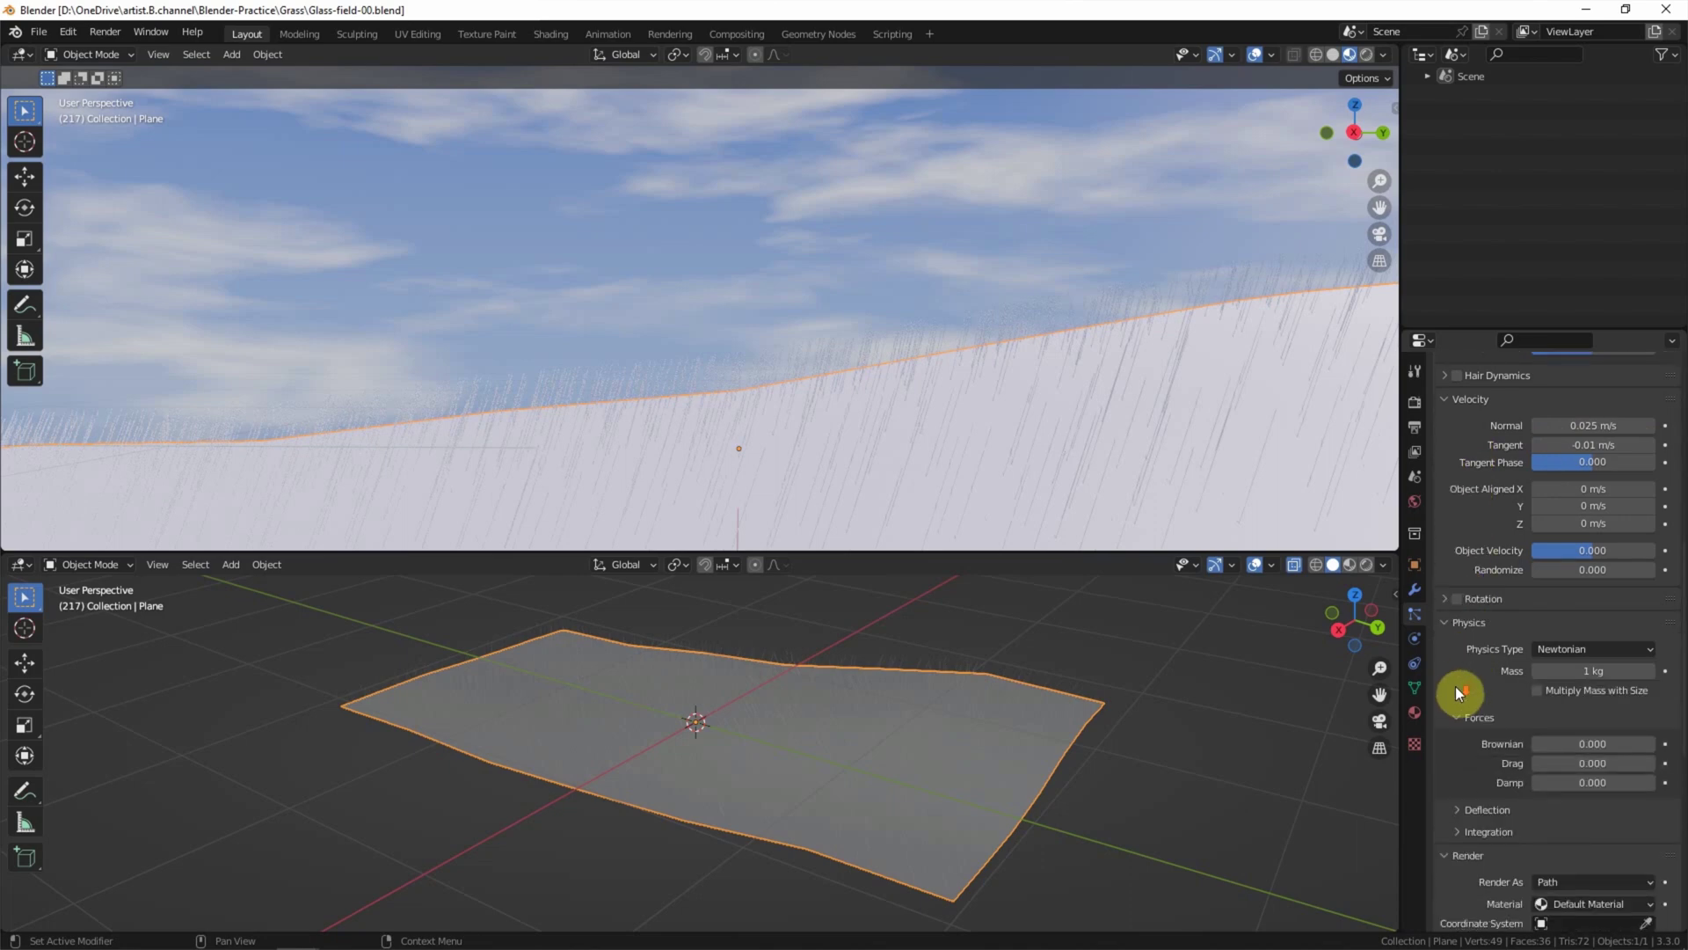
{"action": "scroll", "coordinate": [1453, 649], "scroll_direction": "down", "scroll_amount": 1}
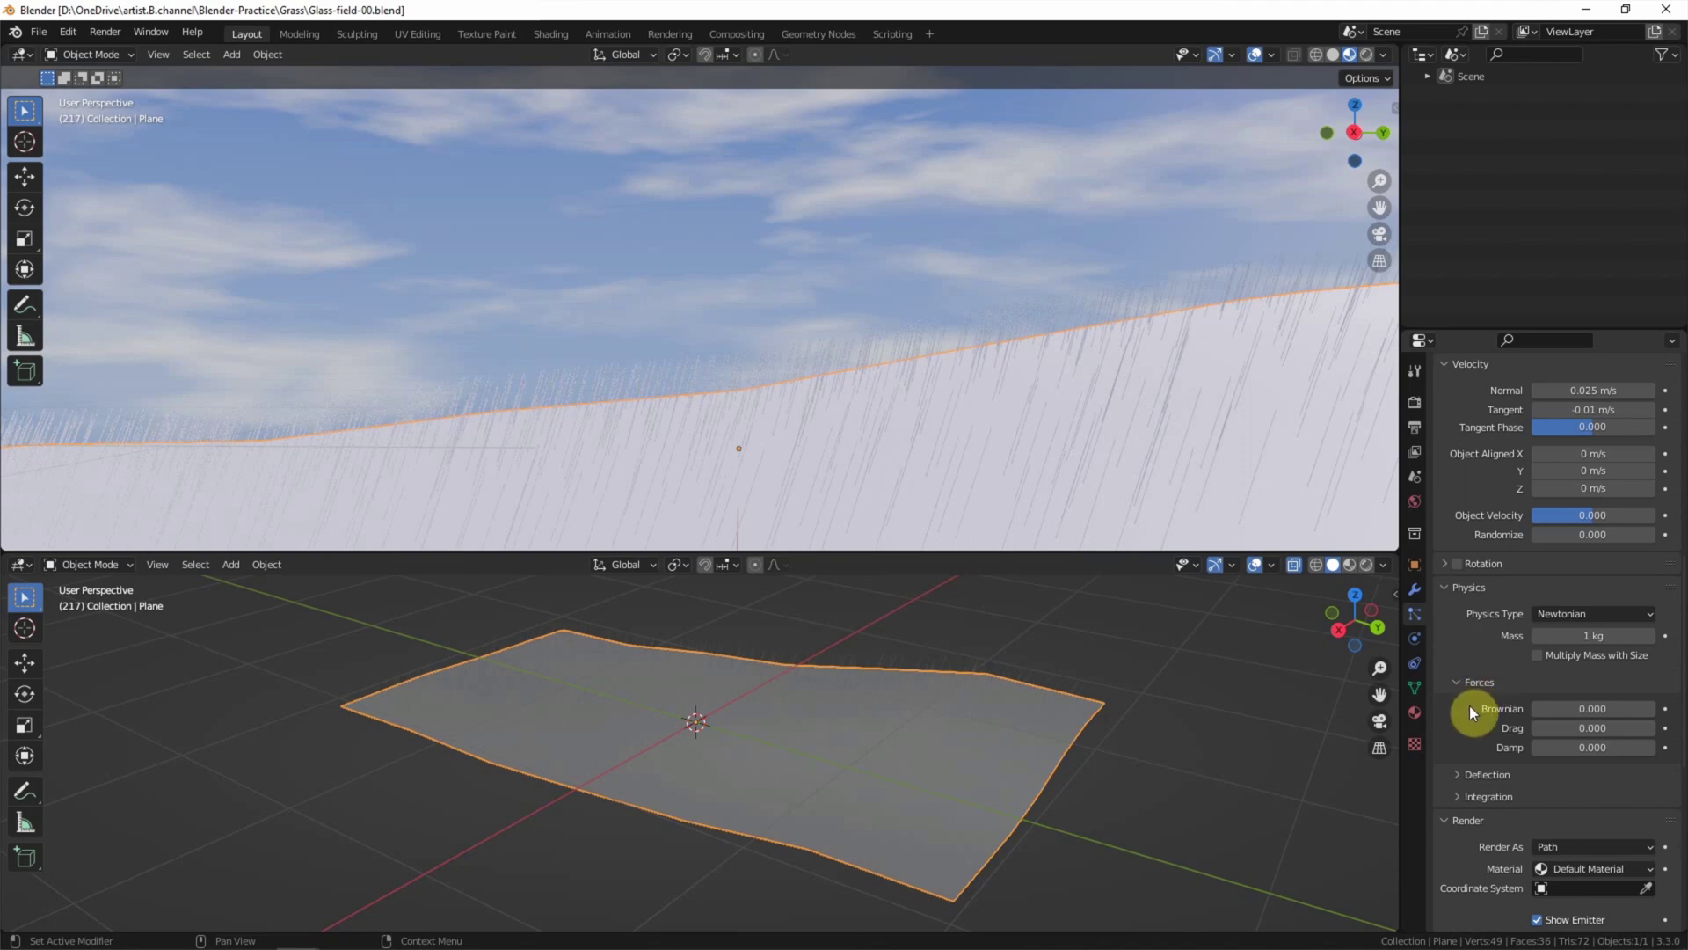
{"action": "left_click", "coordinate": [1652, 715]}
{"action": "scroll", "coordinate": [1477, 707], "scroll_direction": "down", "scroll_amount": 1}
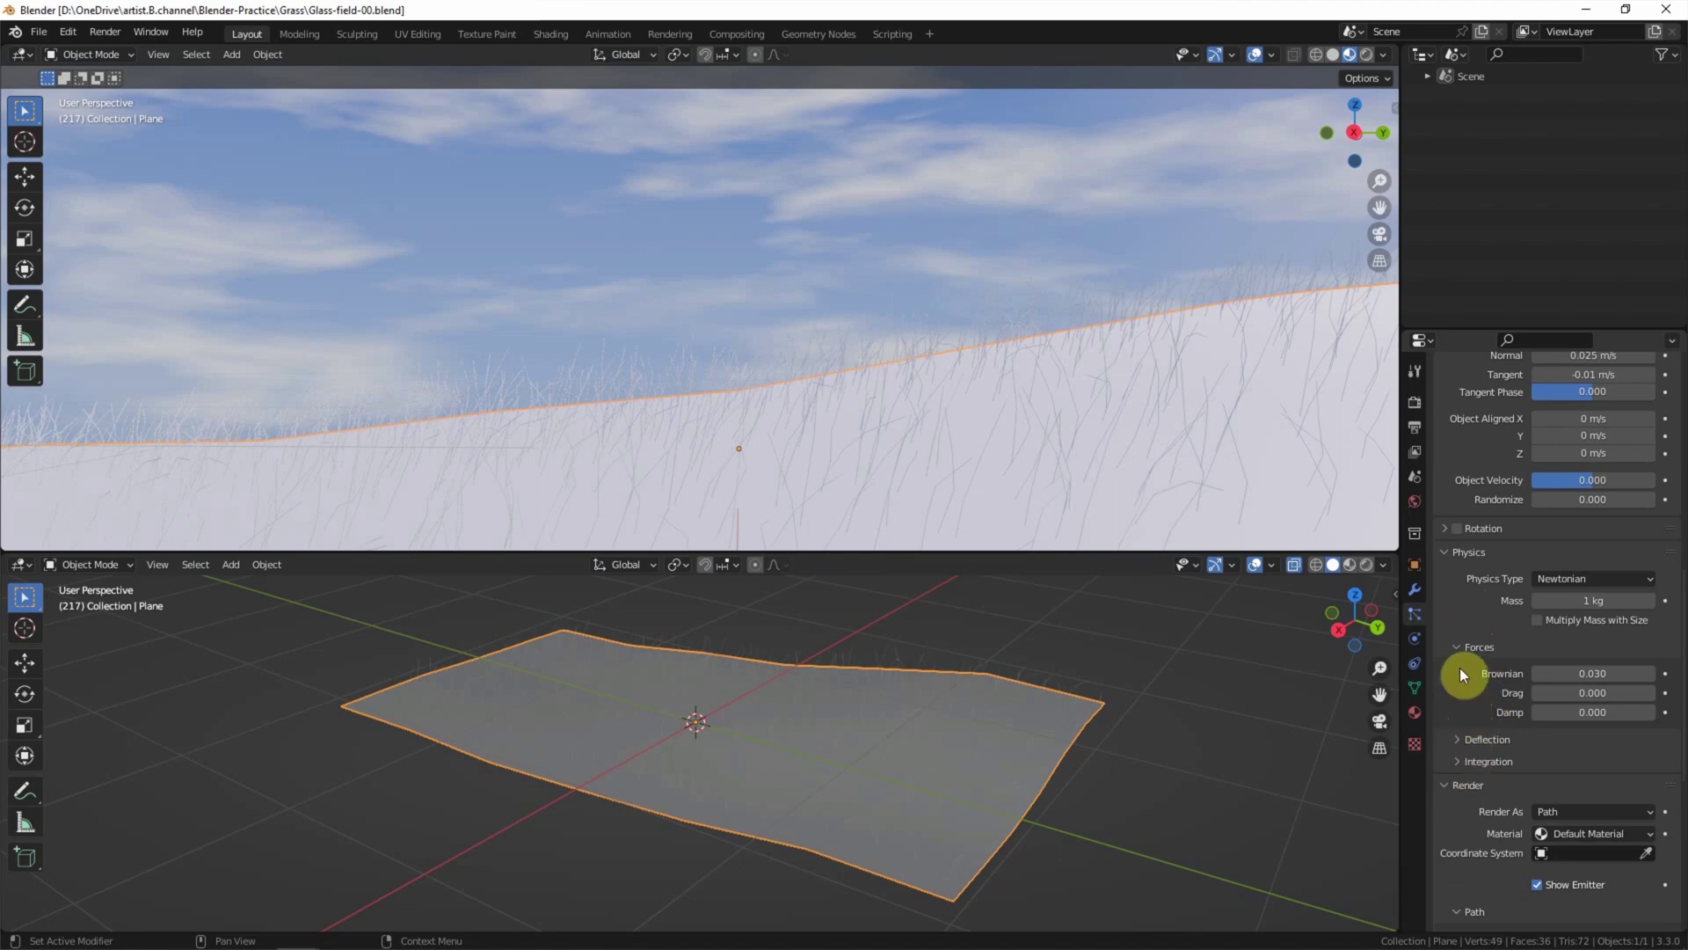
{"action": "scroll", "coordinate": [1460, 674], "scroll_direction": "down", "scroll_amount": 1}
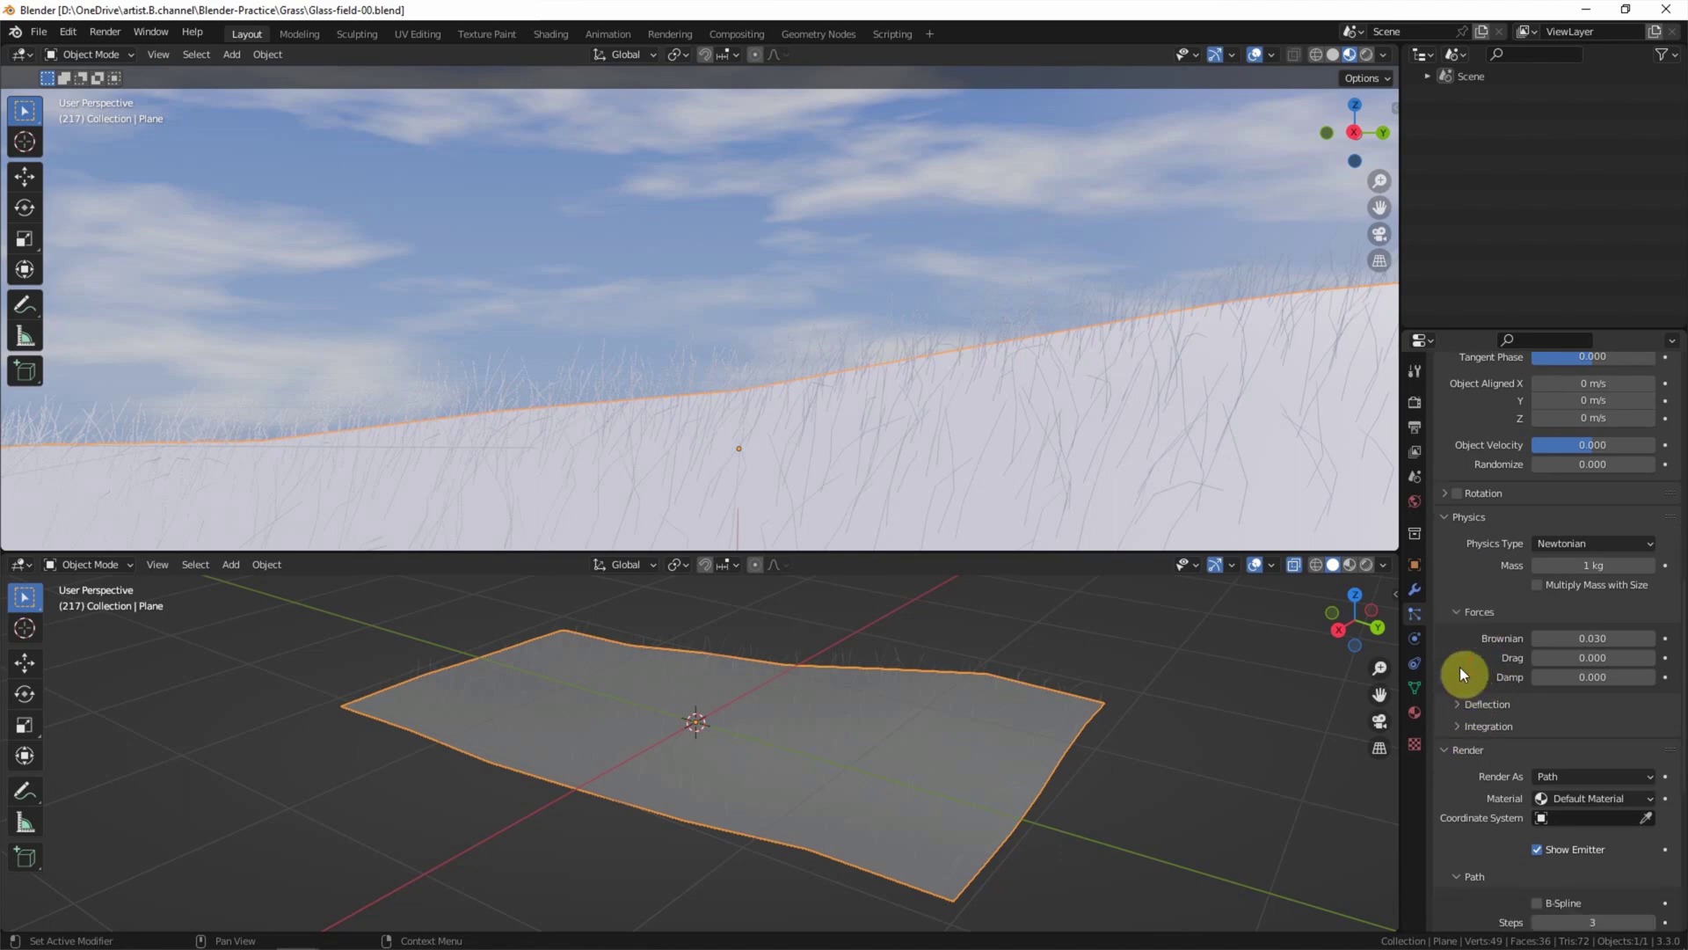
{"action": "scroll", "coordinate": [1462, 673], "scroll_direction": "down", "scroll_amount": 6}
Switch the upper viewport to Rendered shading.
{"action": "scroll", "coordinate": [1460, 666], "scroll_direction": "down", "scroll_amount": 4}
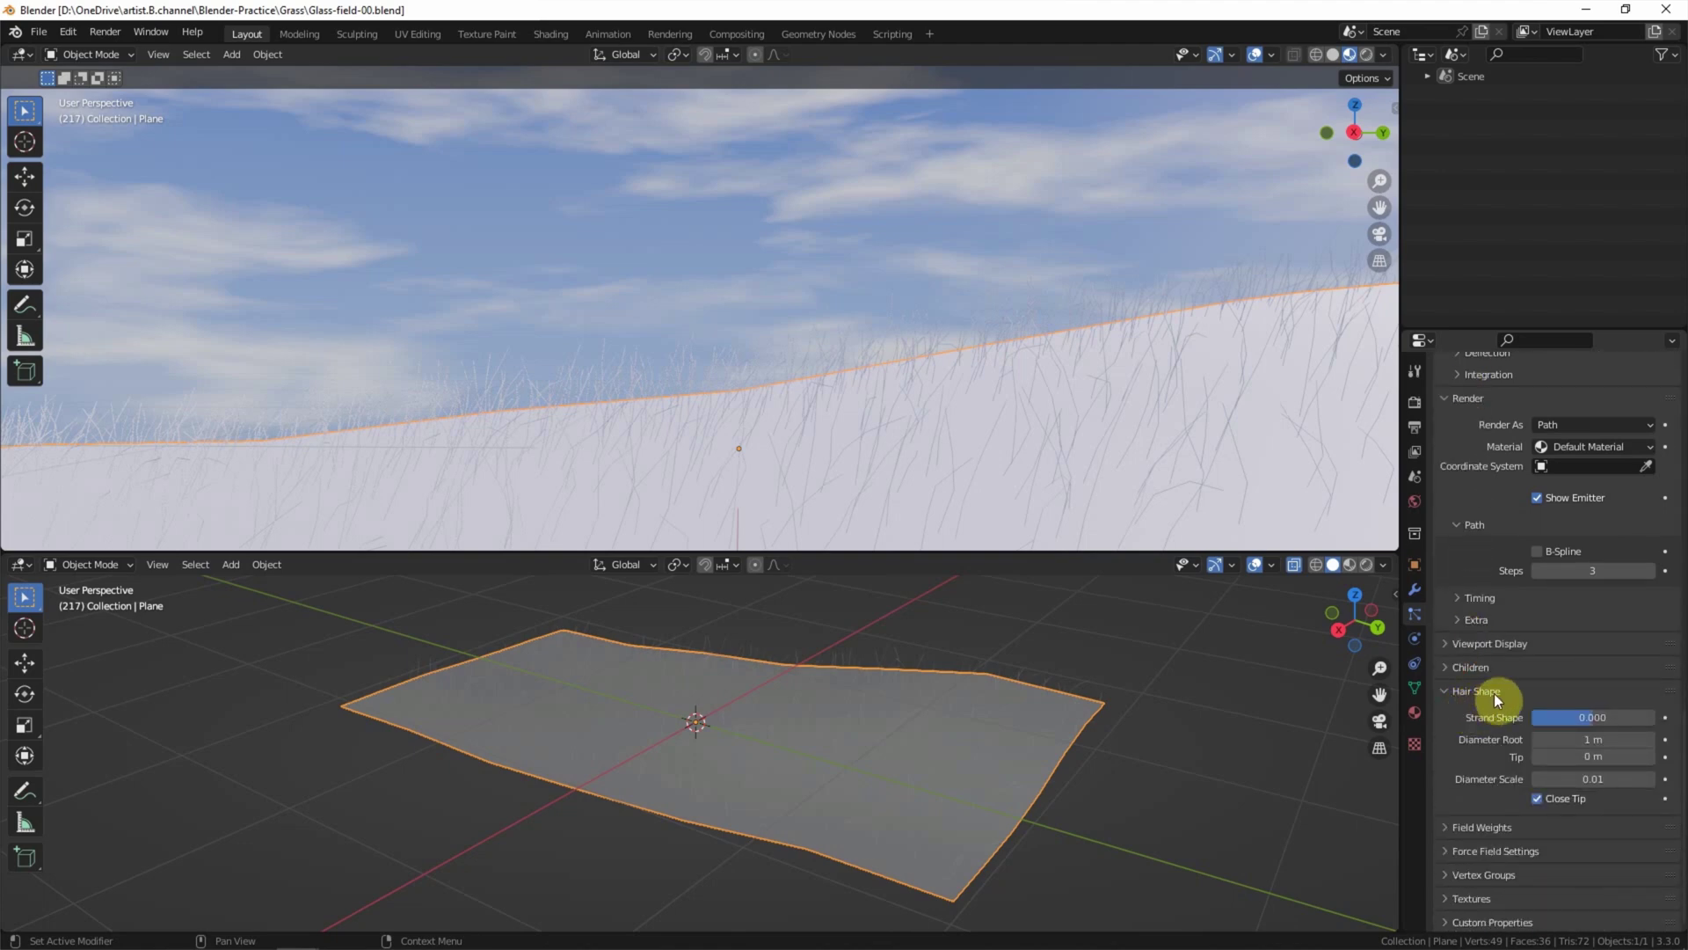
{"action": "scroll", "coordinate": [1465, 694], "scroll_direction": "down", "scroll_amount": 1}
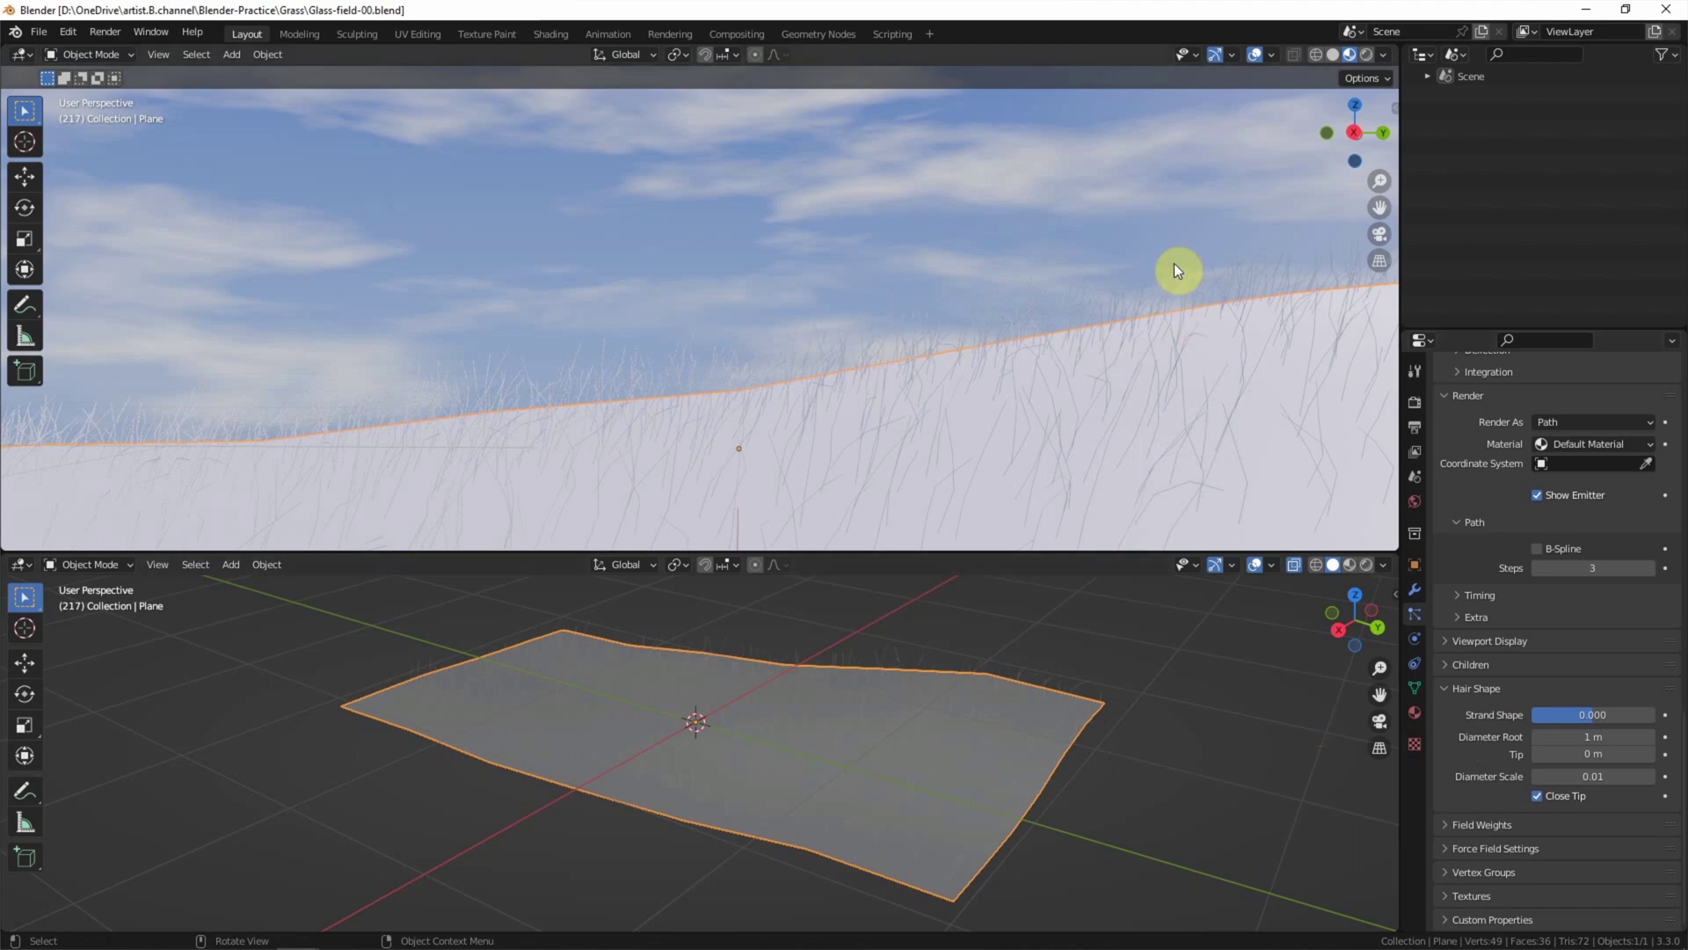
{"action": "left_click", "coordinate": [1365, 55]}
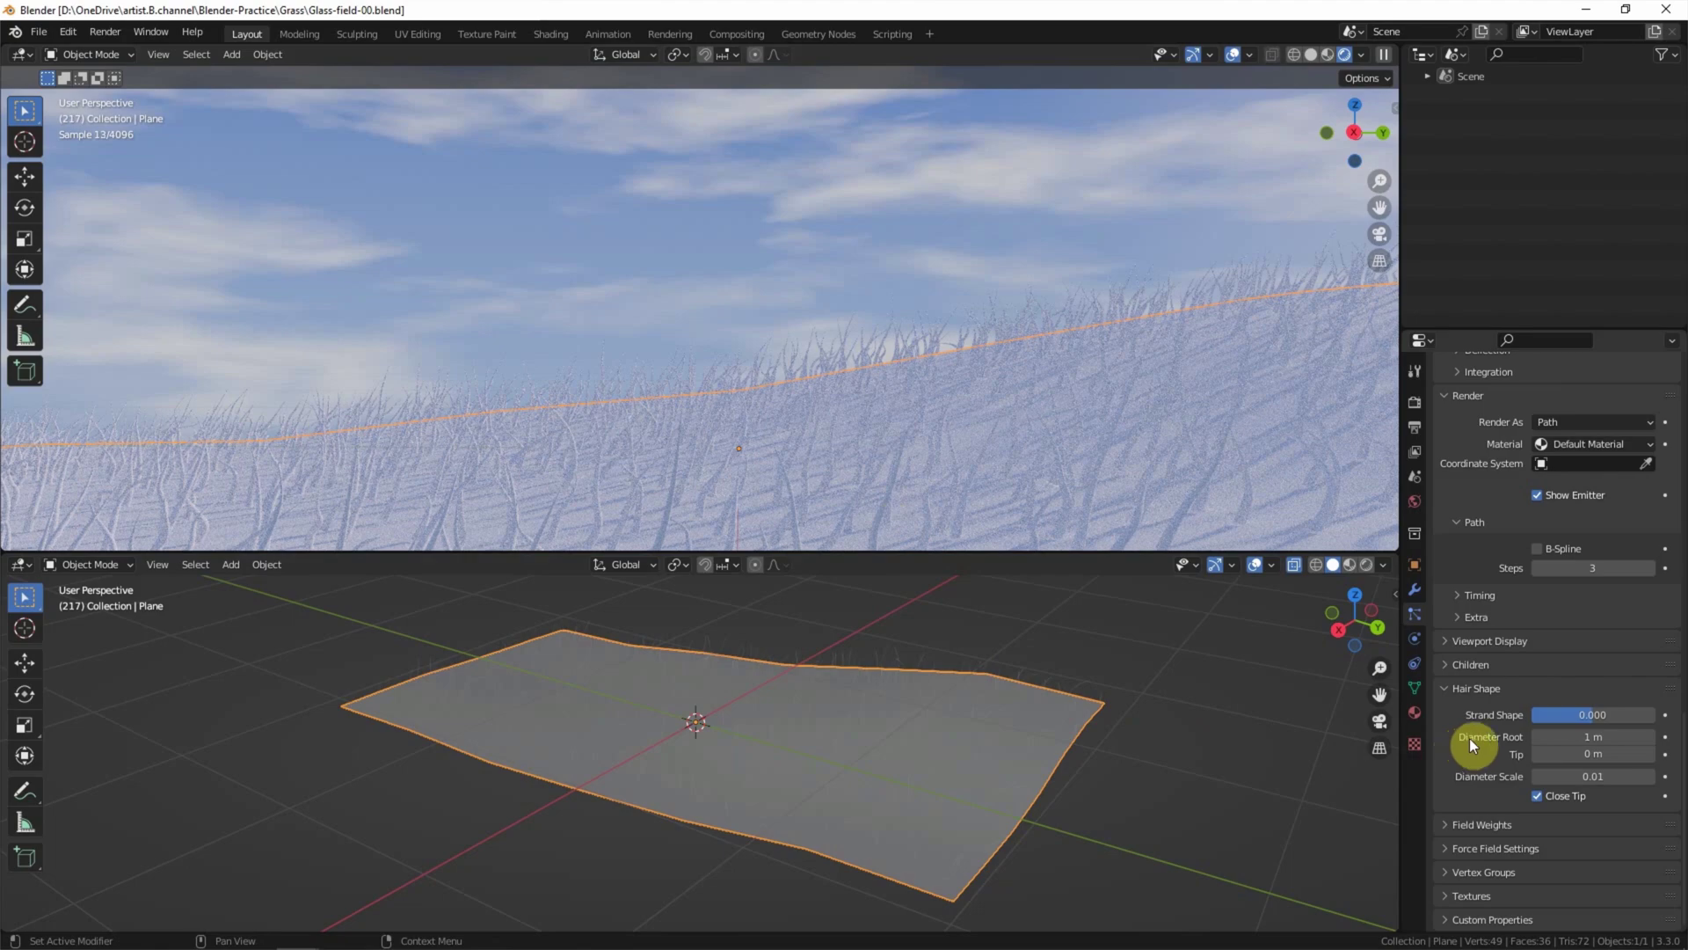
Set the Hair Shape Diameter Root to 0.2 m.
{"action": "left_click", "coordinate": [1583, 739]}
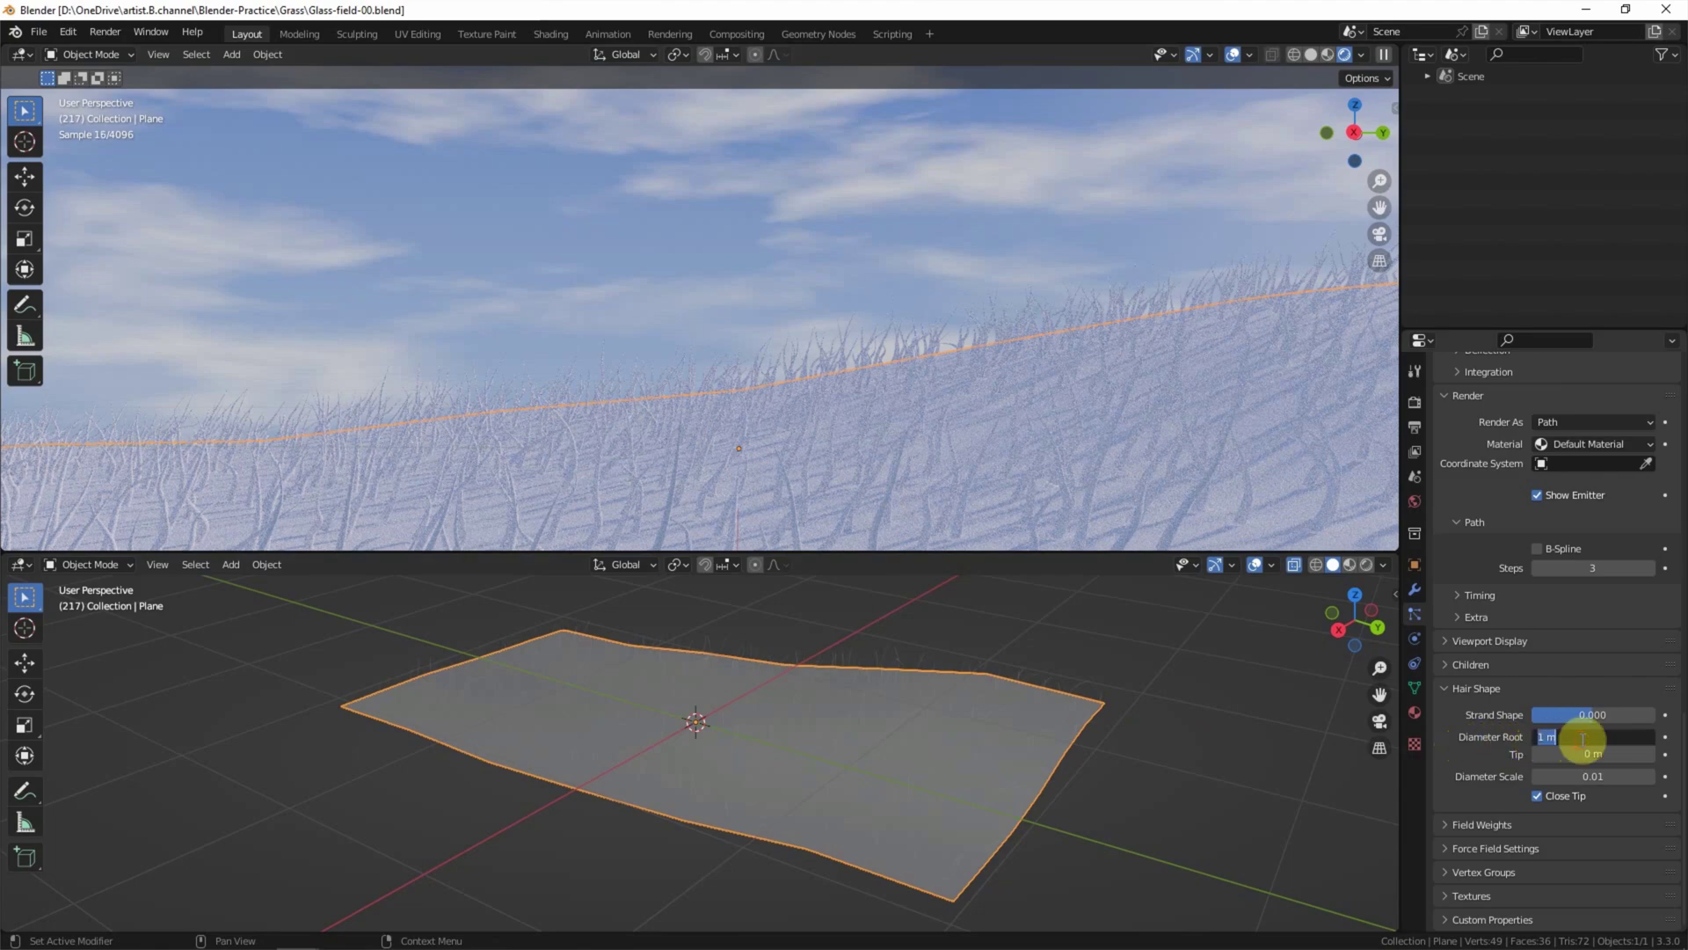
{"action": "type", "text": "0.2"}
{"action": "key", "text": "Return"}
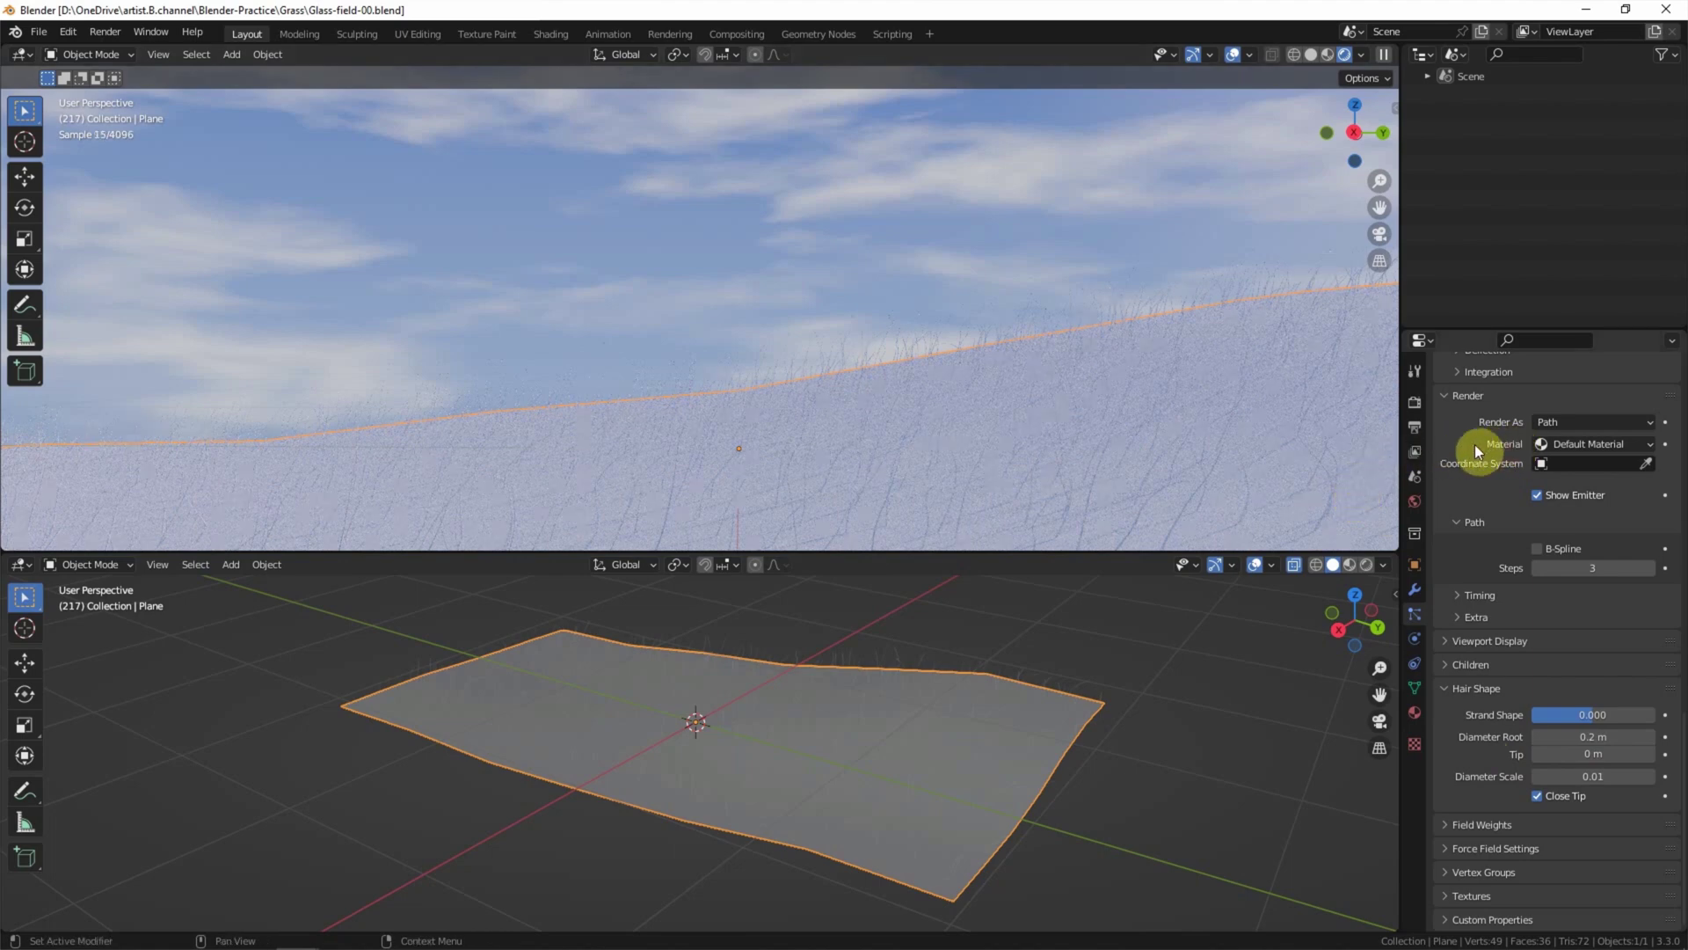
Create a new material for the plane named Green-Grass.
{"action": "left_click", "coordinate": [1416, 714]}
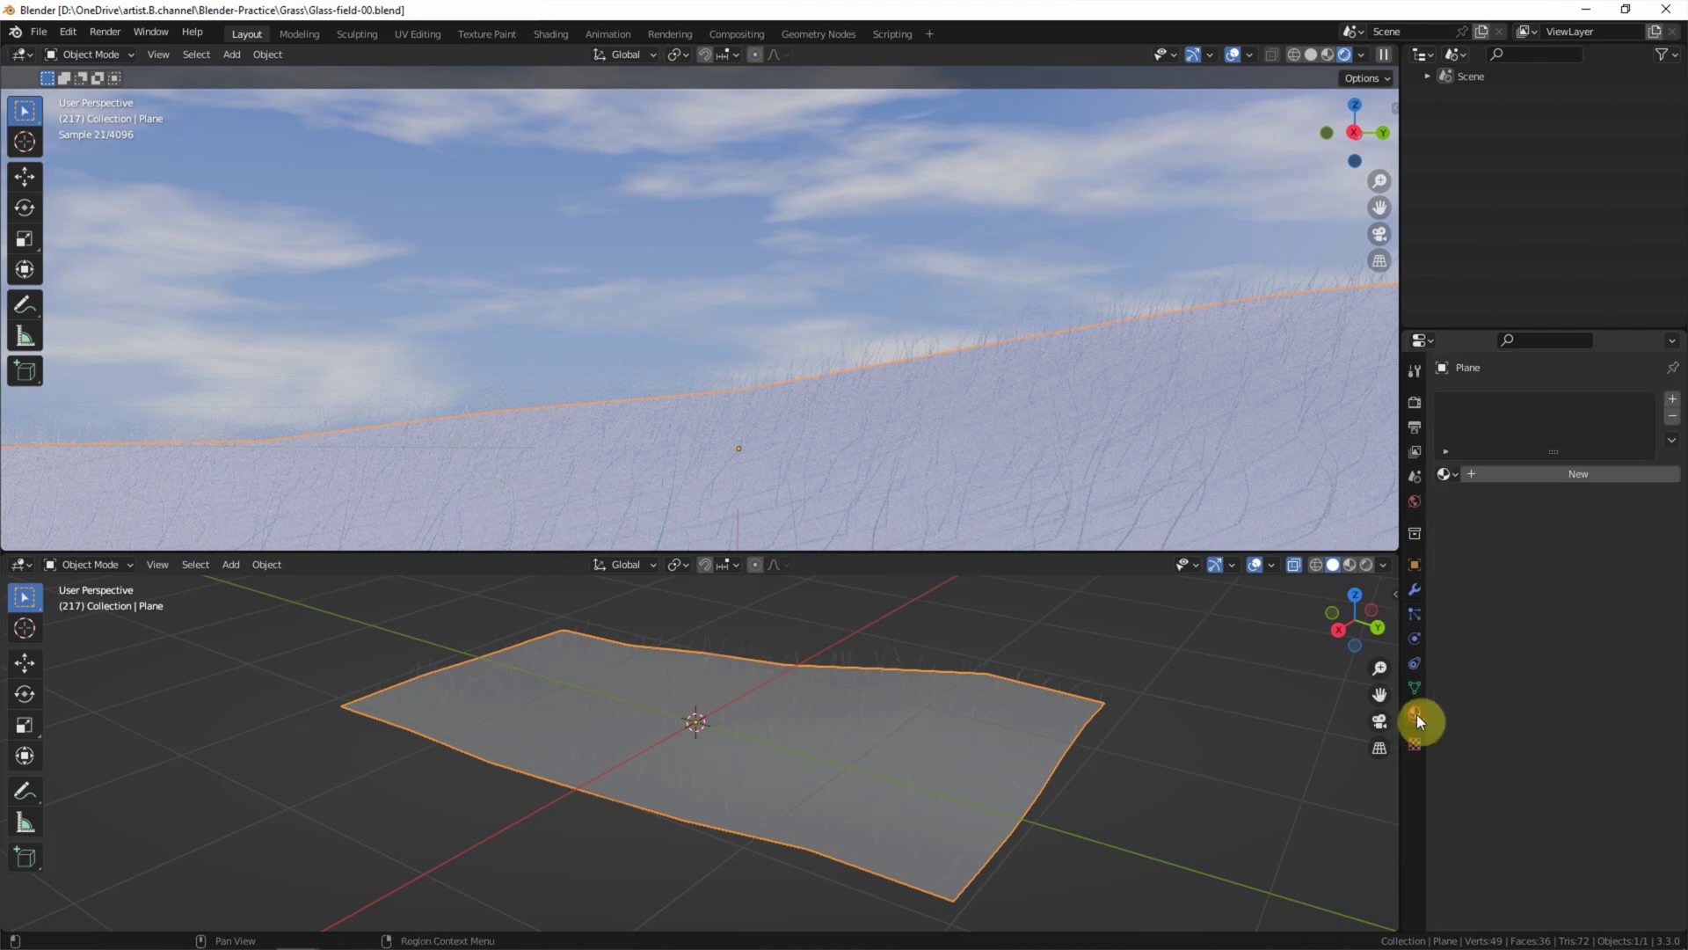
{"action": "left_click", "coordinate": [1512, 473]}
{"action": "double_click", "coordinate": [1490, 473]}
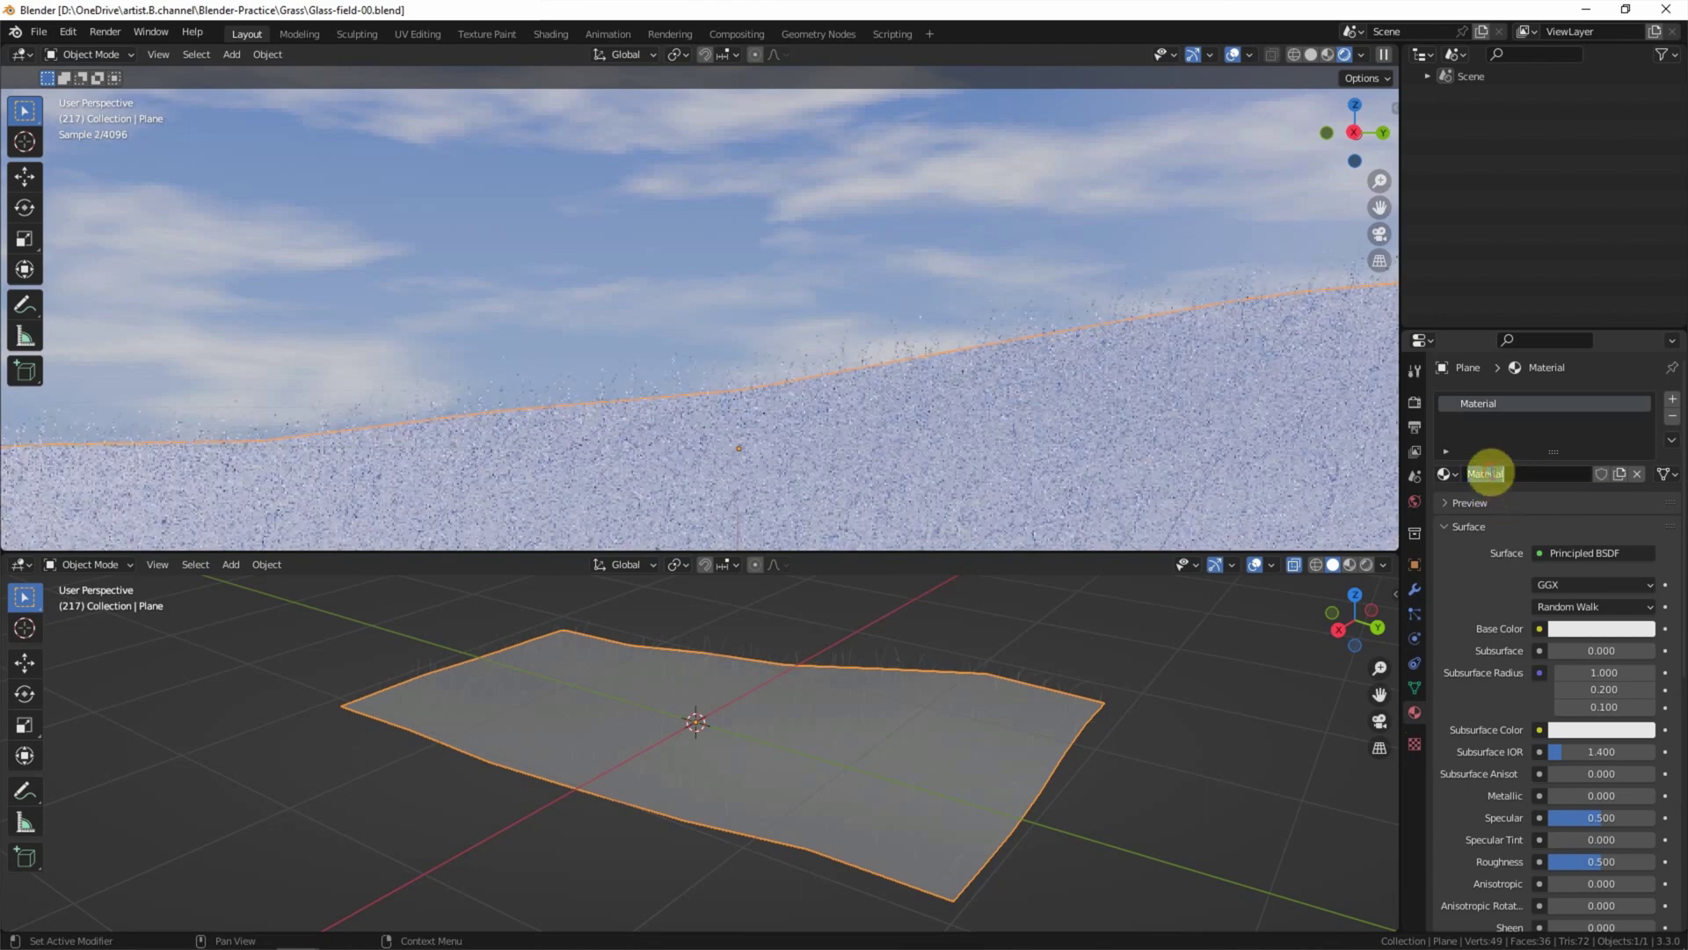
{"action": "type", "text": "Gr"}
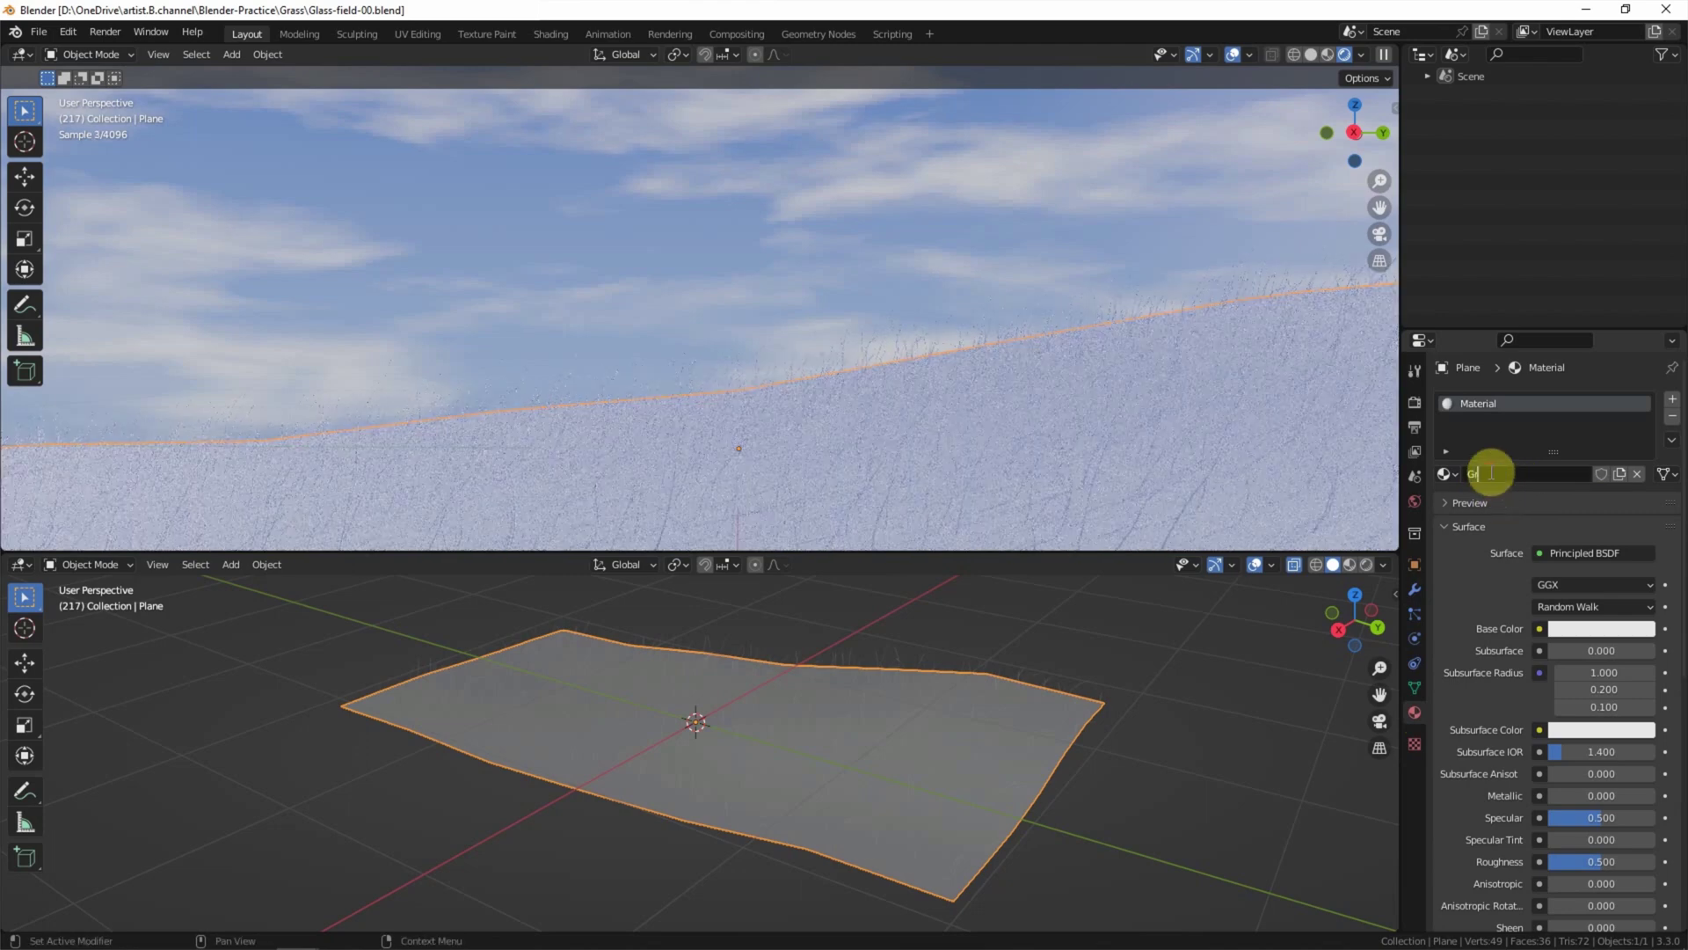
{"action": "type", "text": "een-Grass"}
{"action": "key", "text": "Return"}
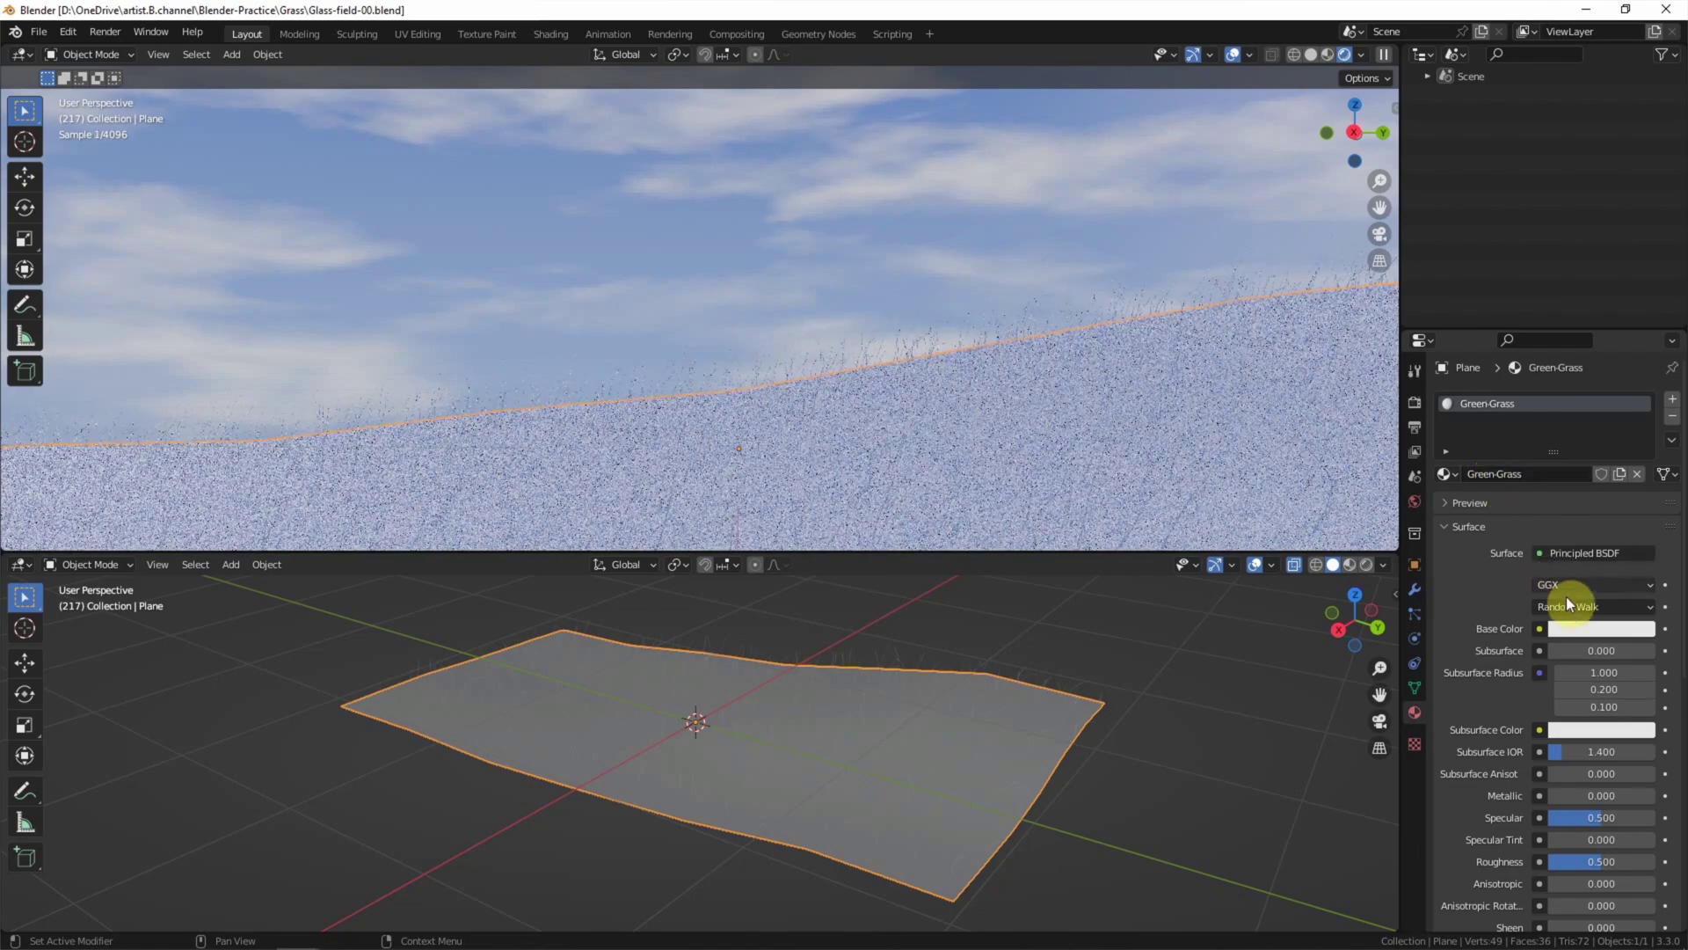
Set the Green-Grass base colour to green (H 0.264, S 0.829, V 0.479).
{"action": "left_click", "coordinate": [1572, 628]}
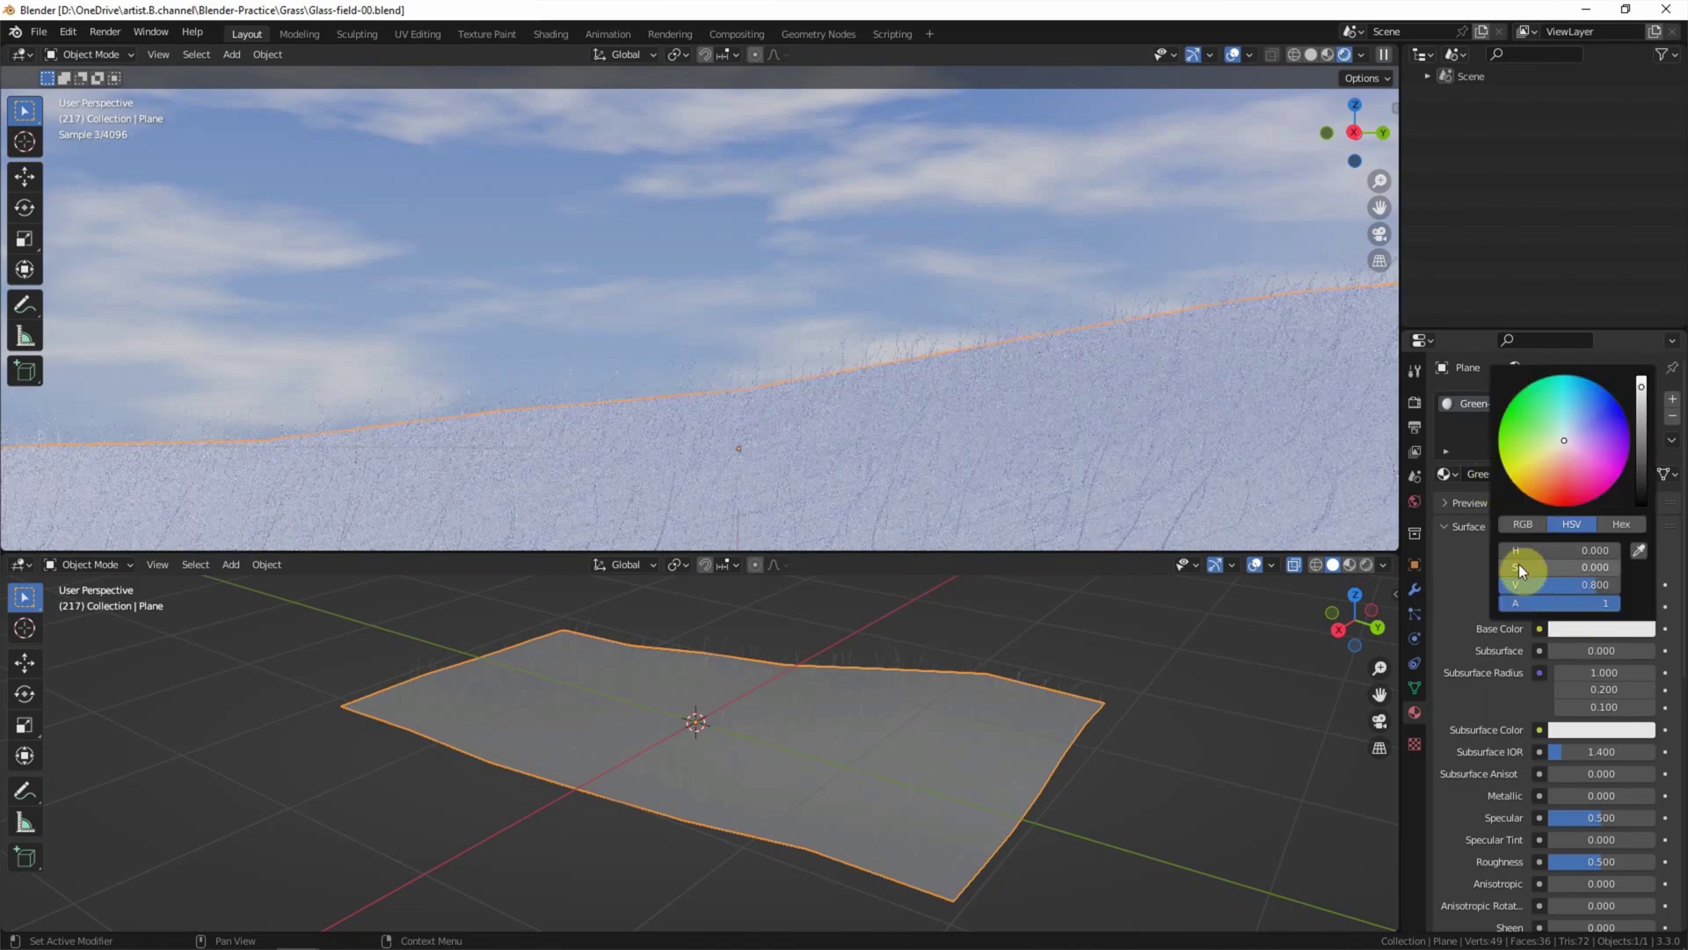
{"action": "mouse_move", "coordinate": [1518, 567]}
{"action": "left_mouse_down"}
{"action": "mouse_move", "coordinate": [1596, 567]}
{"action": "mouse_move", "coordinate": [1552, 553]}
{"action": "mouse_move", "coordinate": [1577, 553]}
{"action": "mouse_move", "coordinate": [1504, 585]}
{"action": "left_mouse_up"}
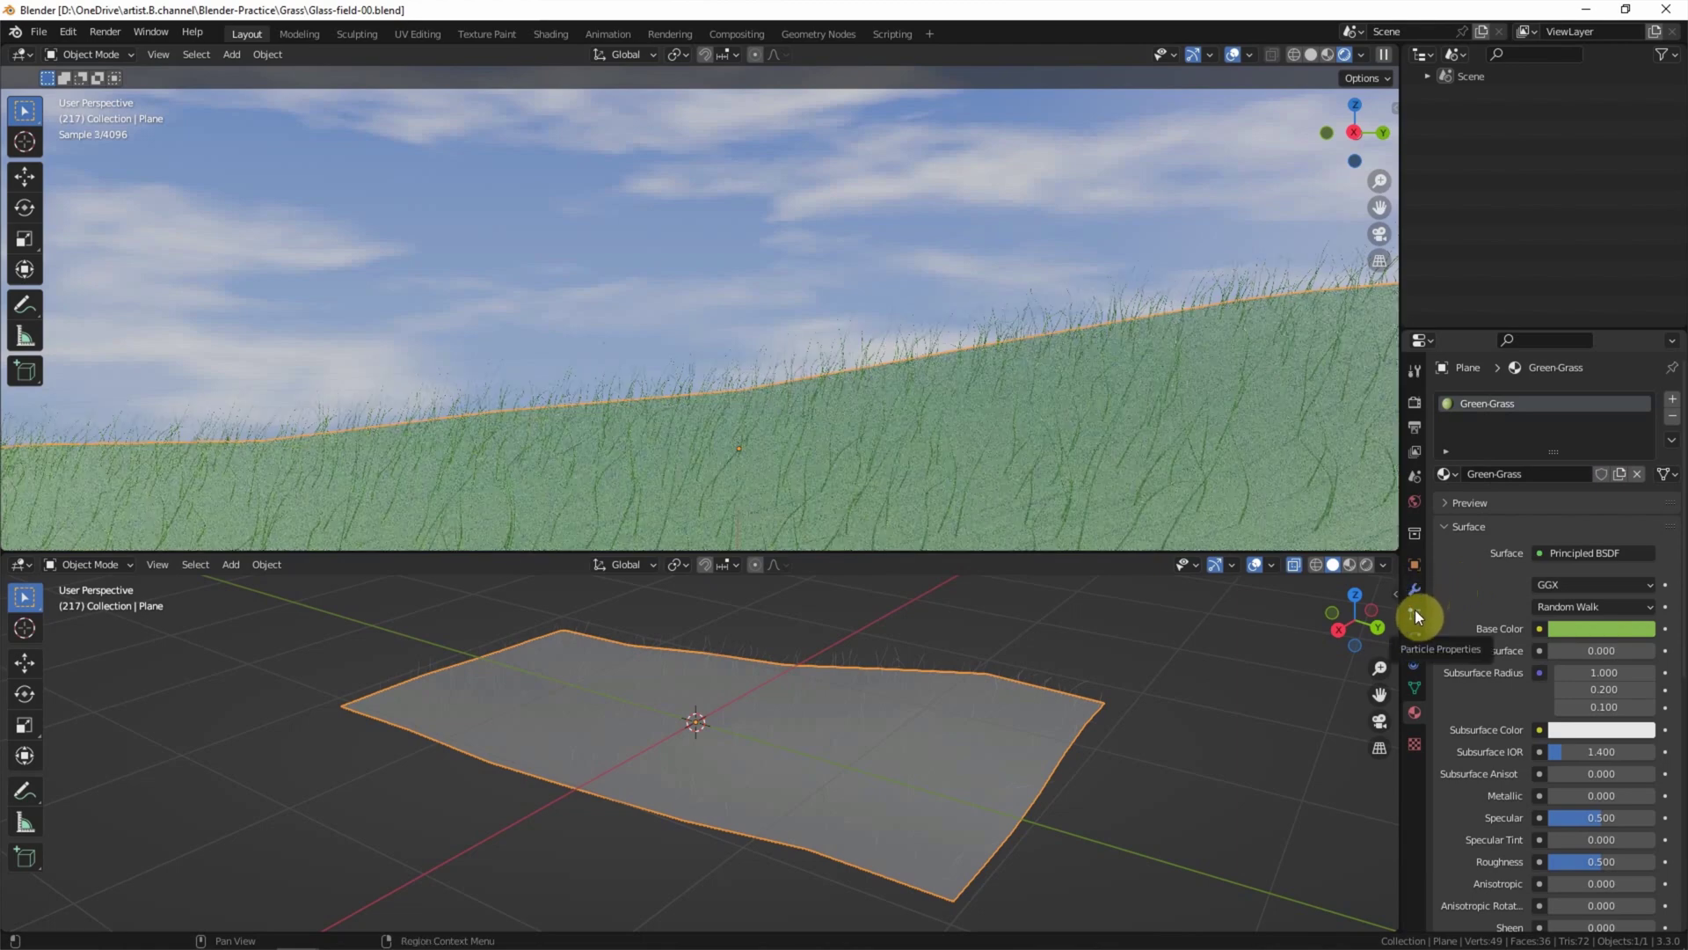
{"action": "left_click", "coordinate": [1415, 614]}
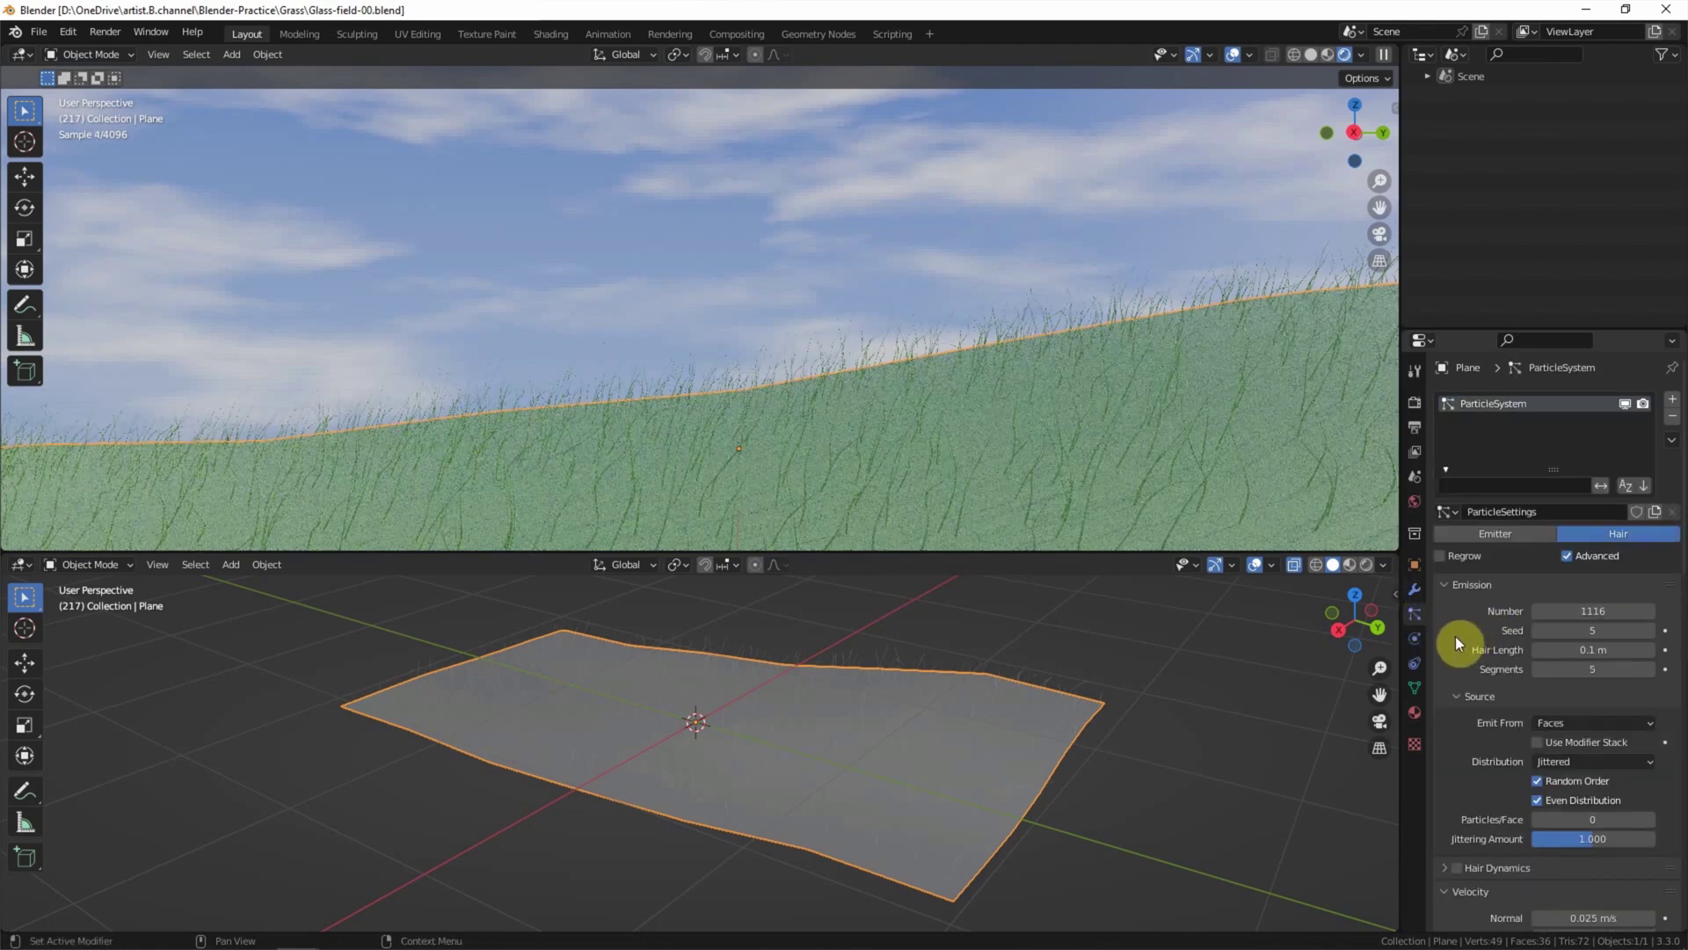
Set the hair Emission Number from 1116 to 20000.
{"action": "scroll", "coordinate": [1455, 636], "scroll_direction": "down", "scroll_amount": 14}
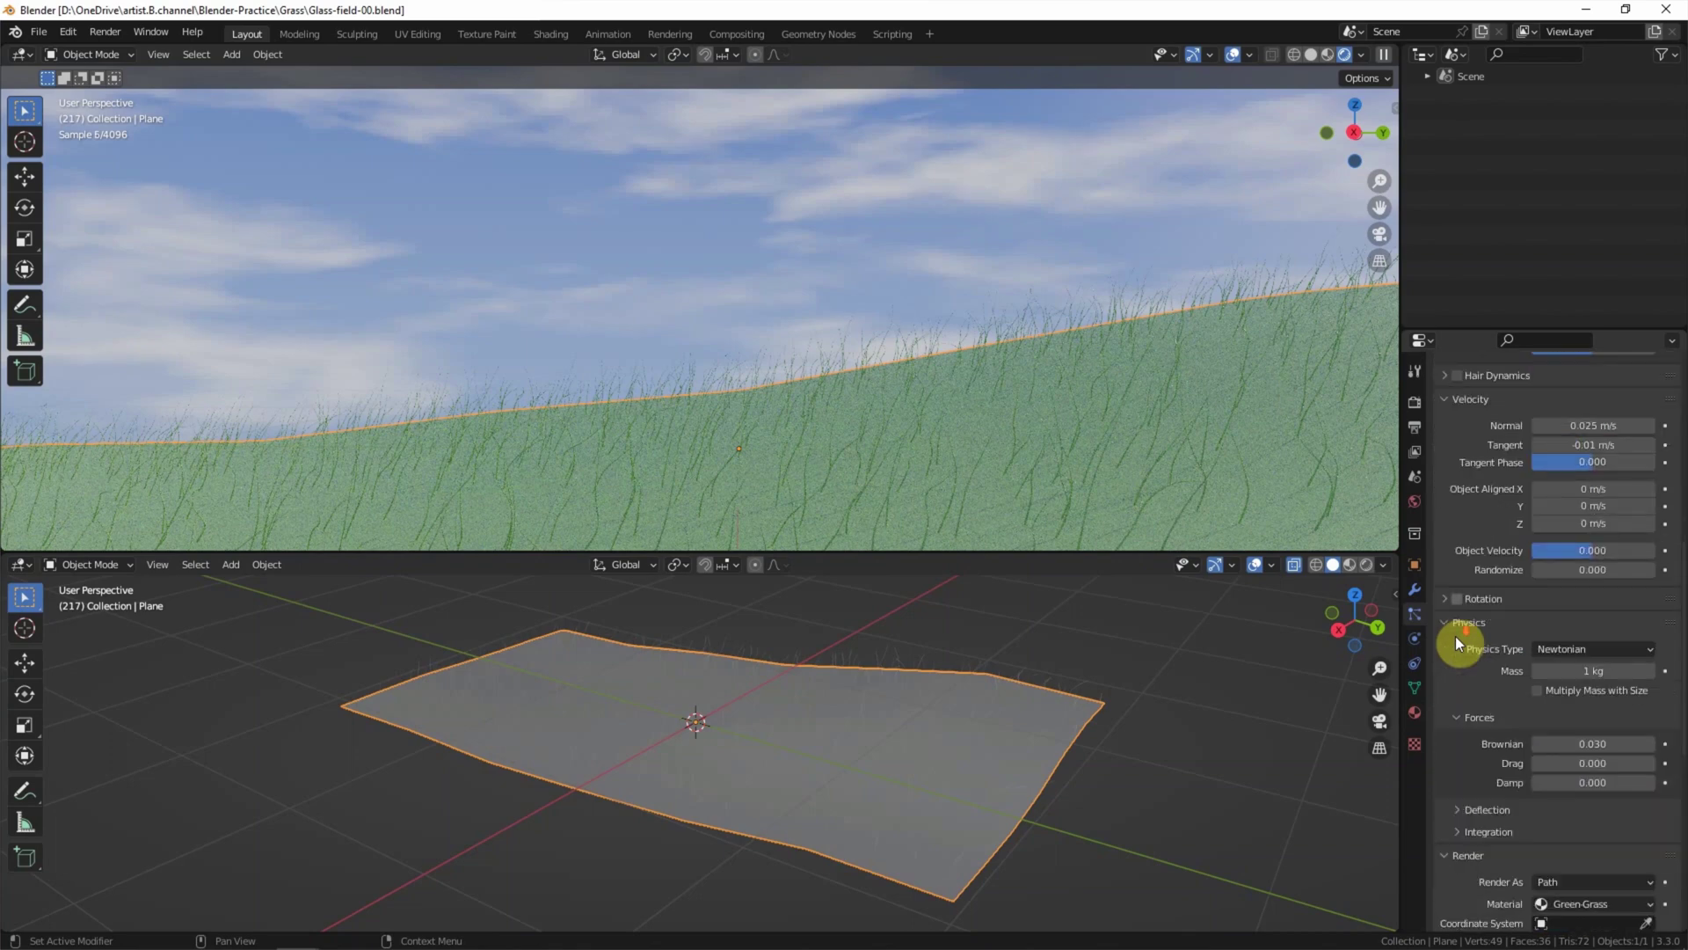
{"action": "scroll", "coordinate": [1454, 636], "scroll_direction": "down", "scroll_amount": 5}
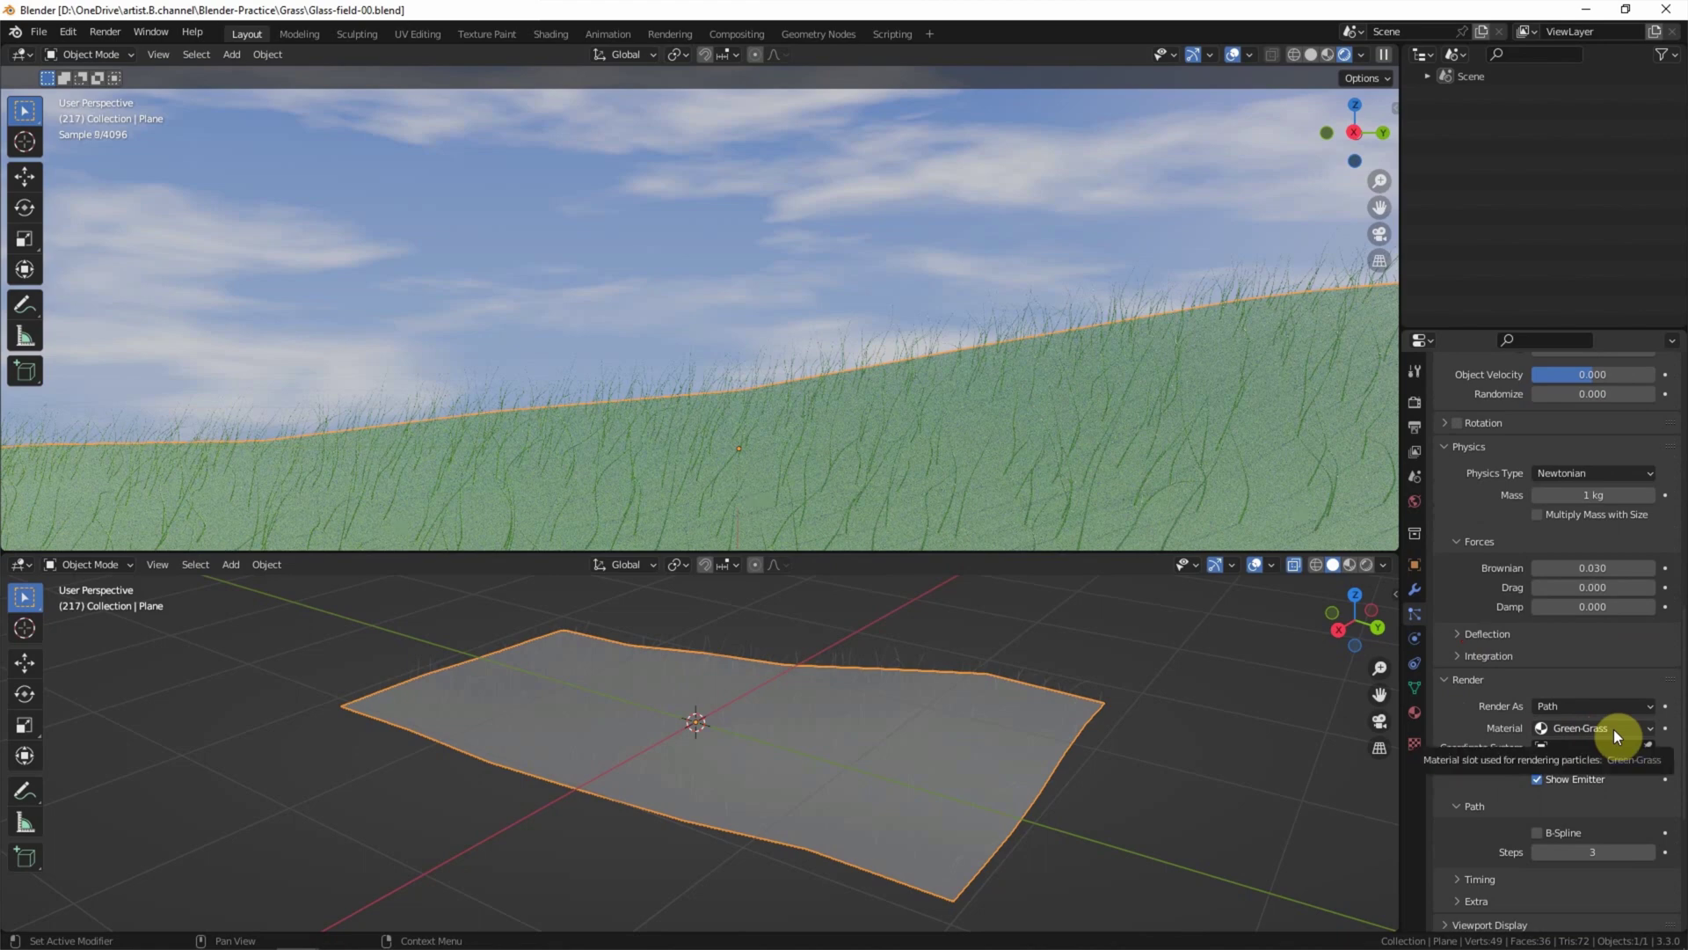
{"action": "scroll", "coordinate": [1495, 734], "scroll_direction": "up", "scroll_amount": 5}
{"action": "scroll", "coordinate": [1492, 728], "scroll_direction": "up", "scroll_amount": 14}
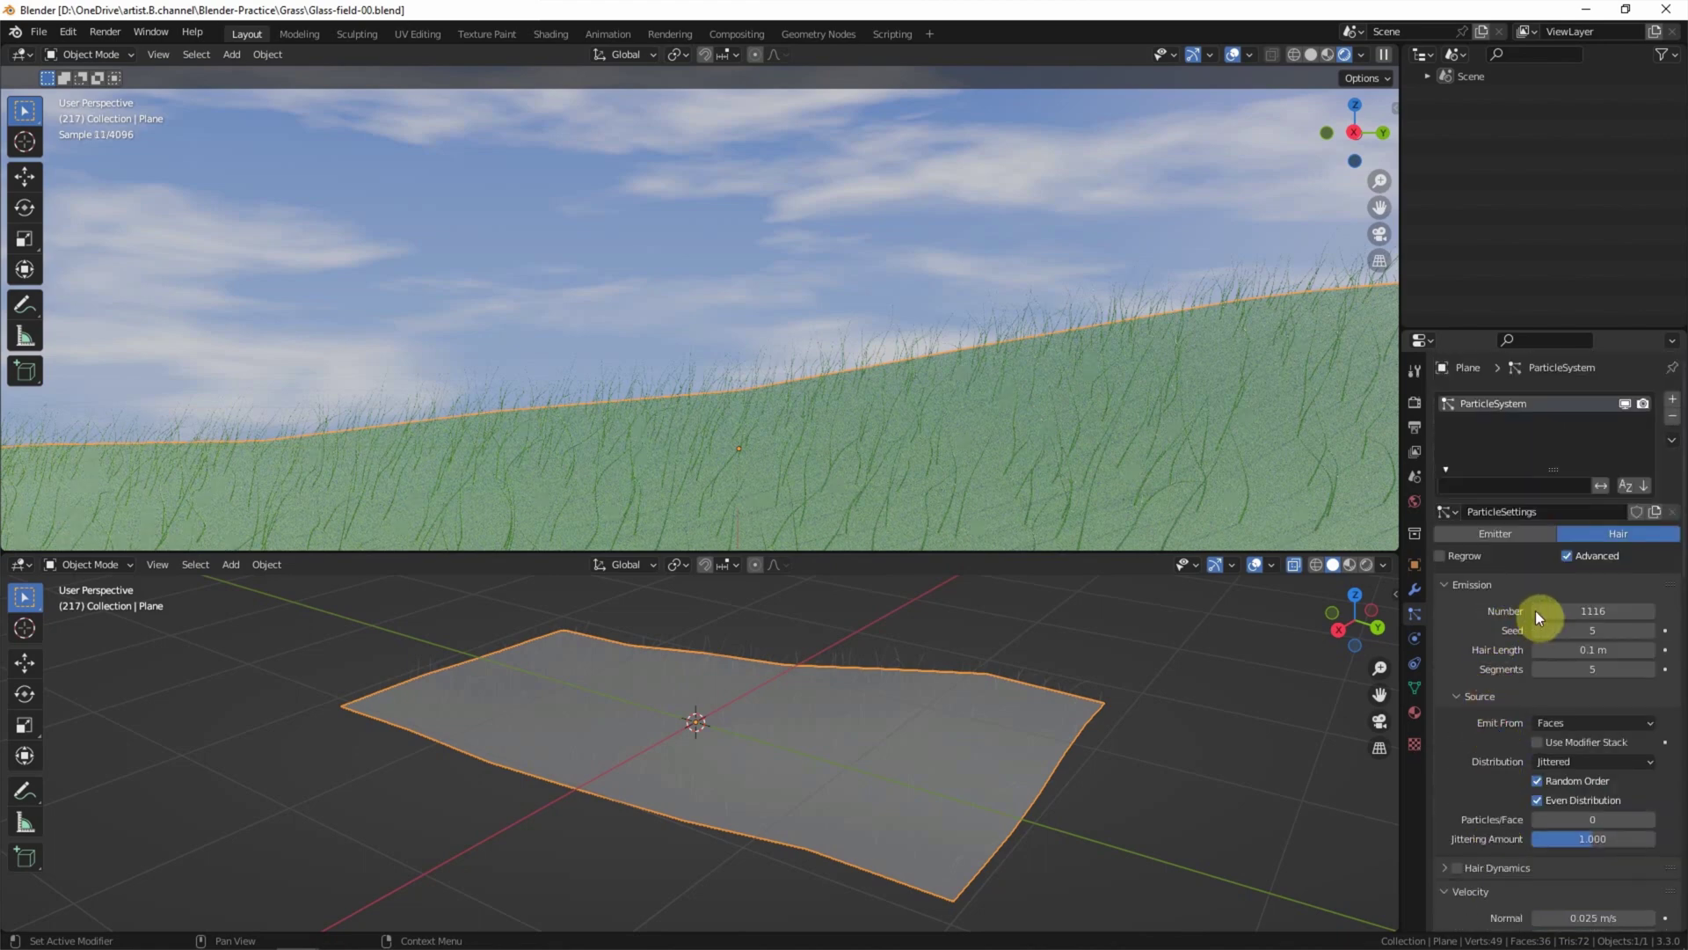
{"action": "left_click", "coordinate": [1575, 611]}
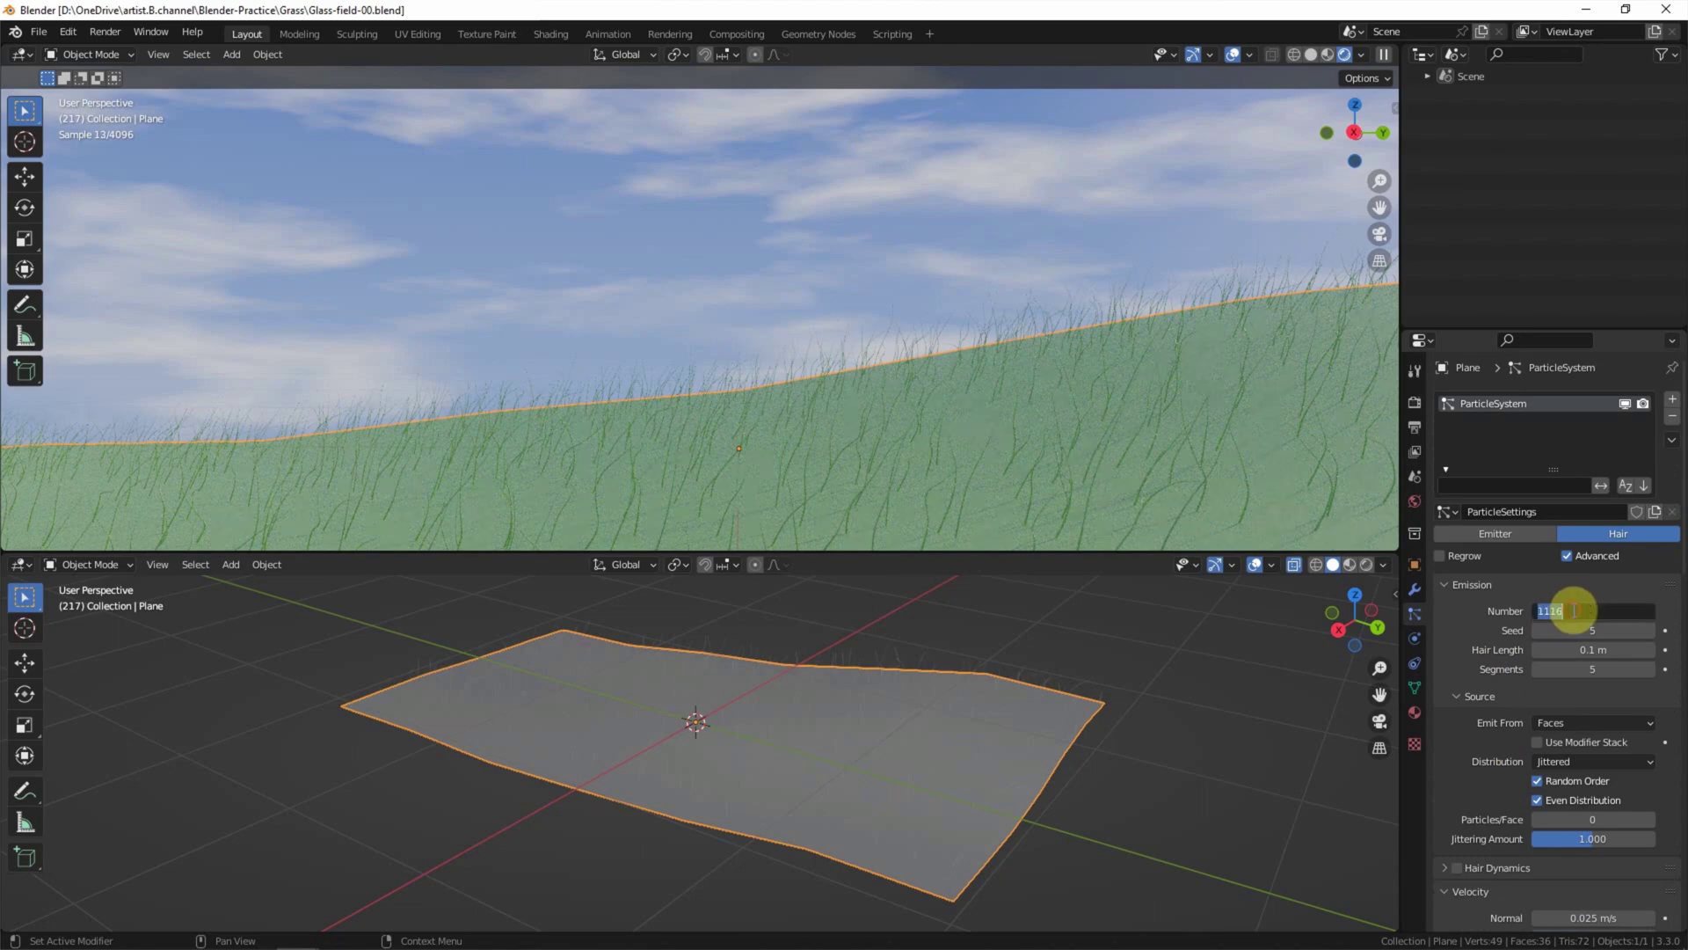
{"action": "type", "text": "20000"}
{"action": "key", "text": "Return"}
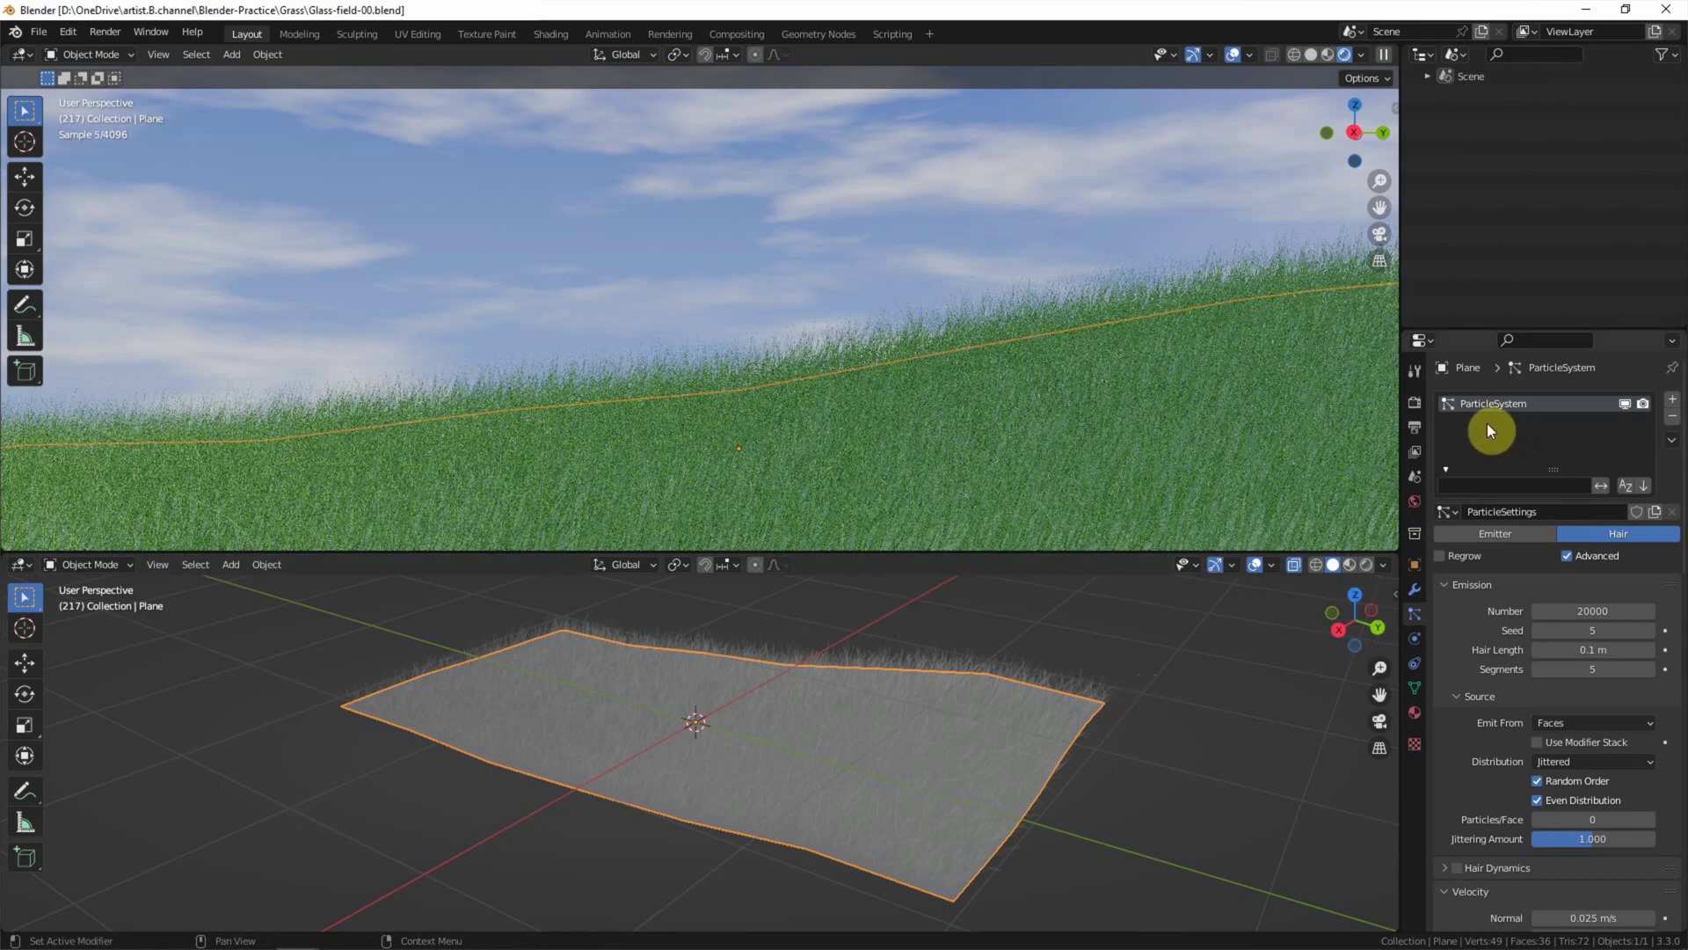
Duplicate the particle system, give ParticleSystem.001 new settings, and lower its seed to 2.
{"action": "left_click", "coordinate": [1672, 440]}
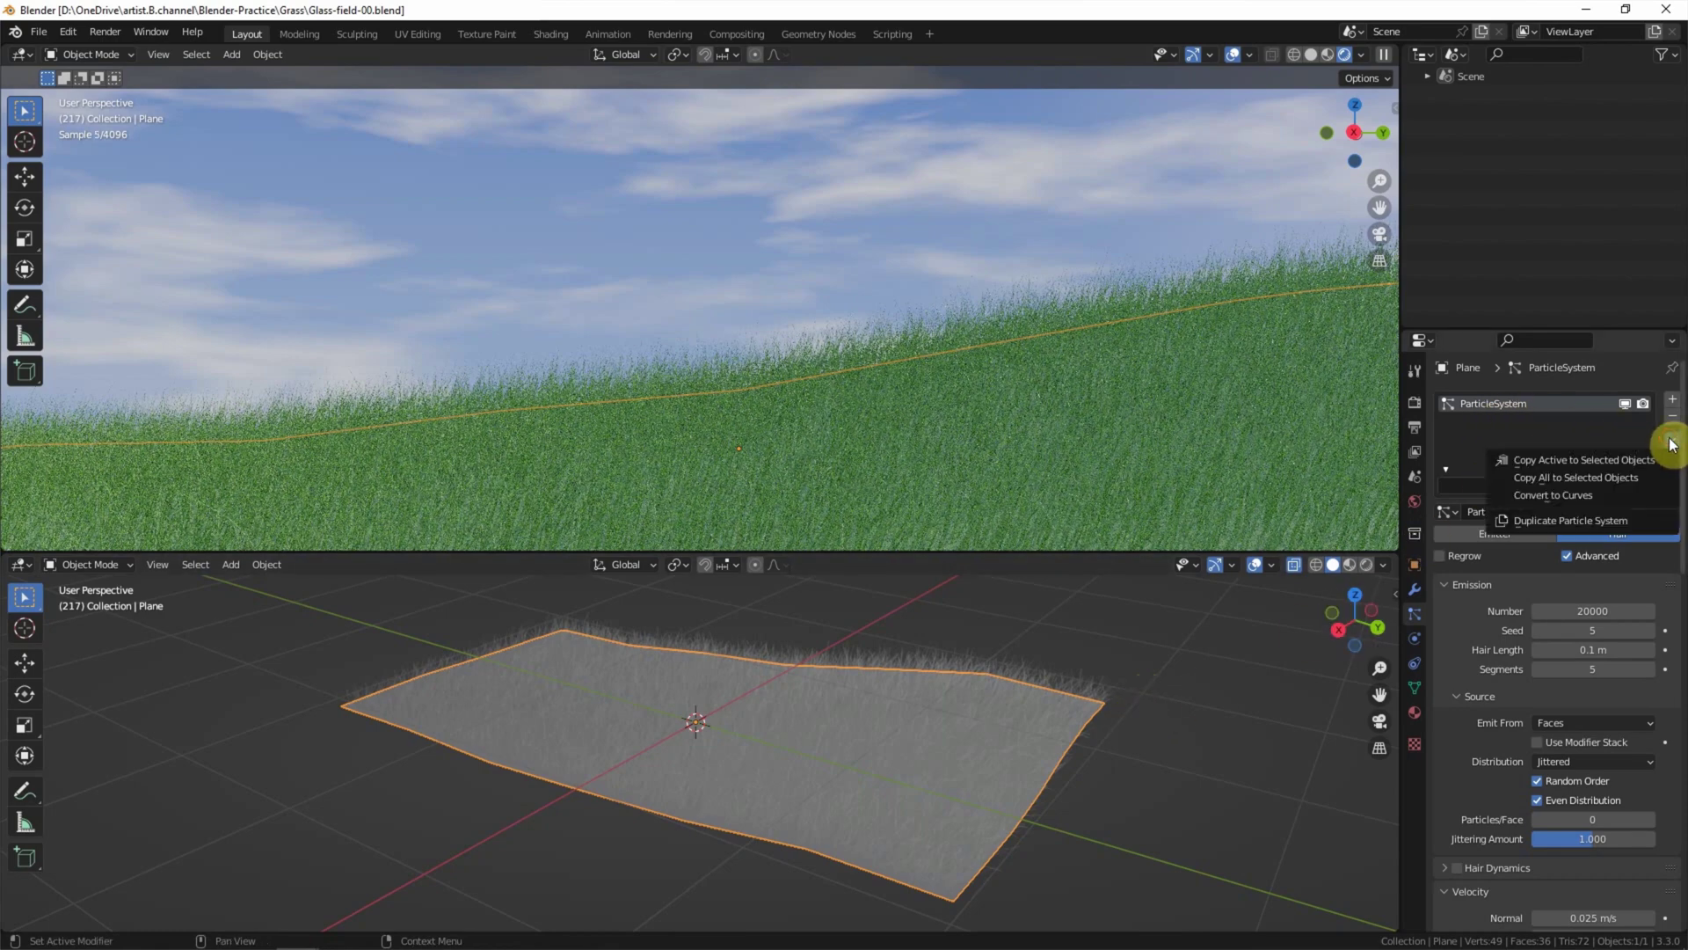
{"action": "left_click", "coordinate": [1622, 523]}
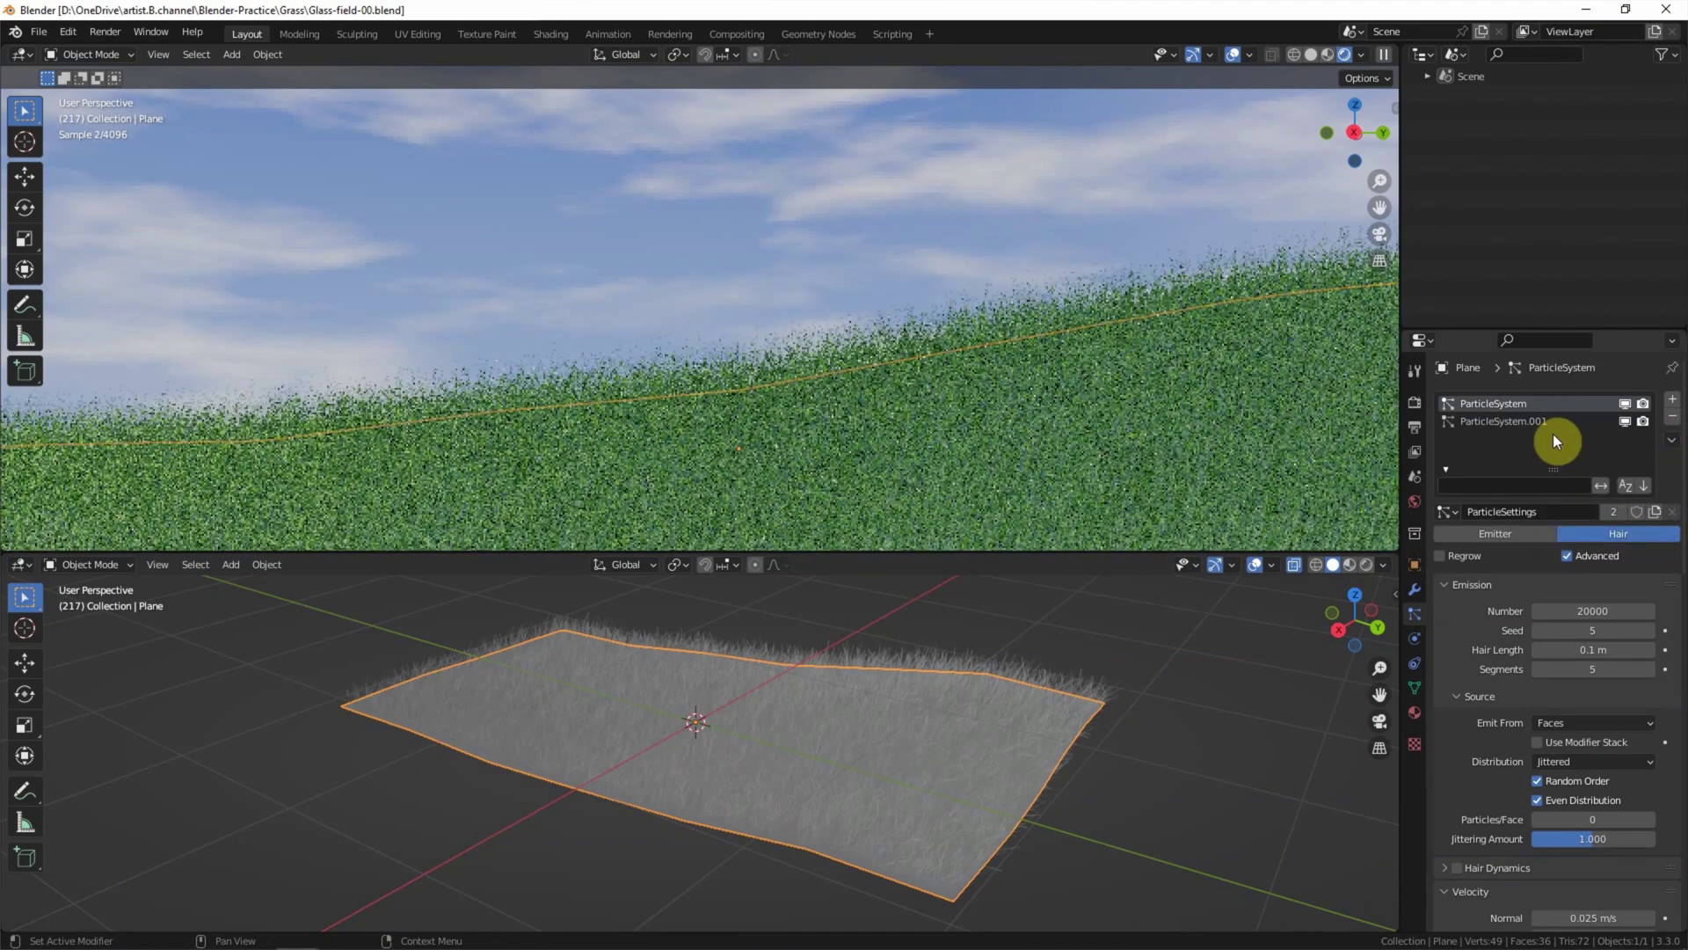
{"action": "left_click", "coordinate": [1544, 420]}
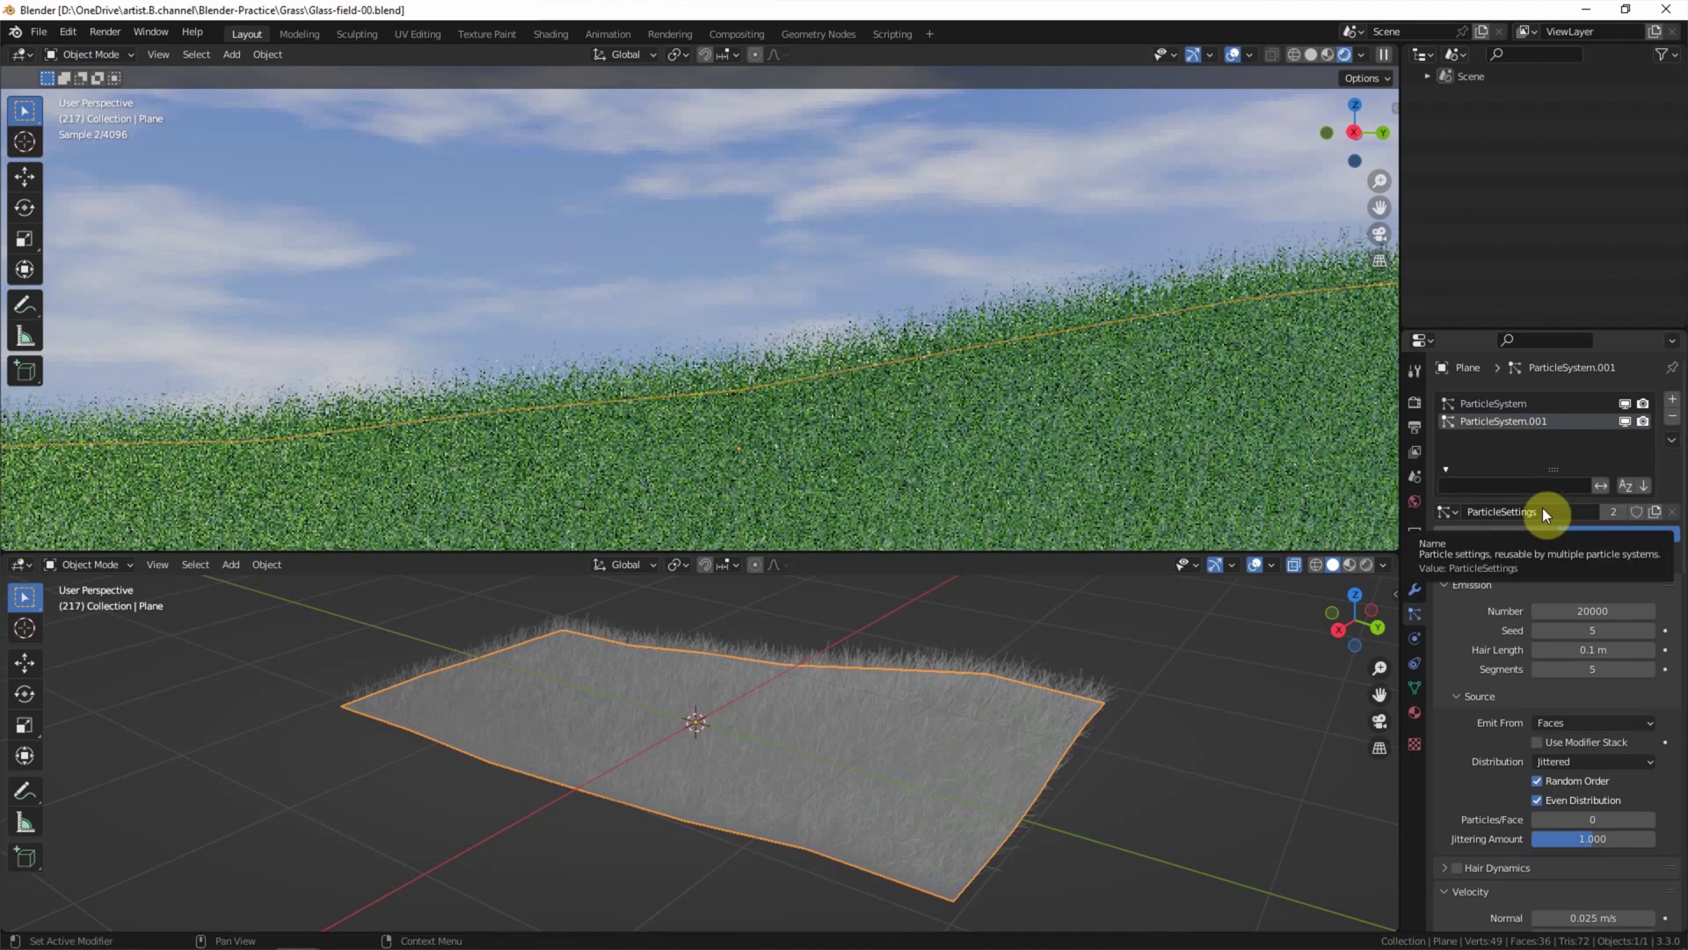
{"action": "left_click", "coordinate": [1653, 514]}
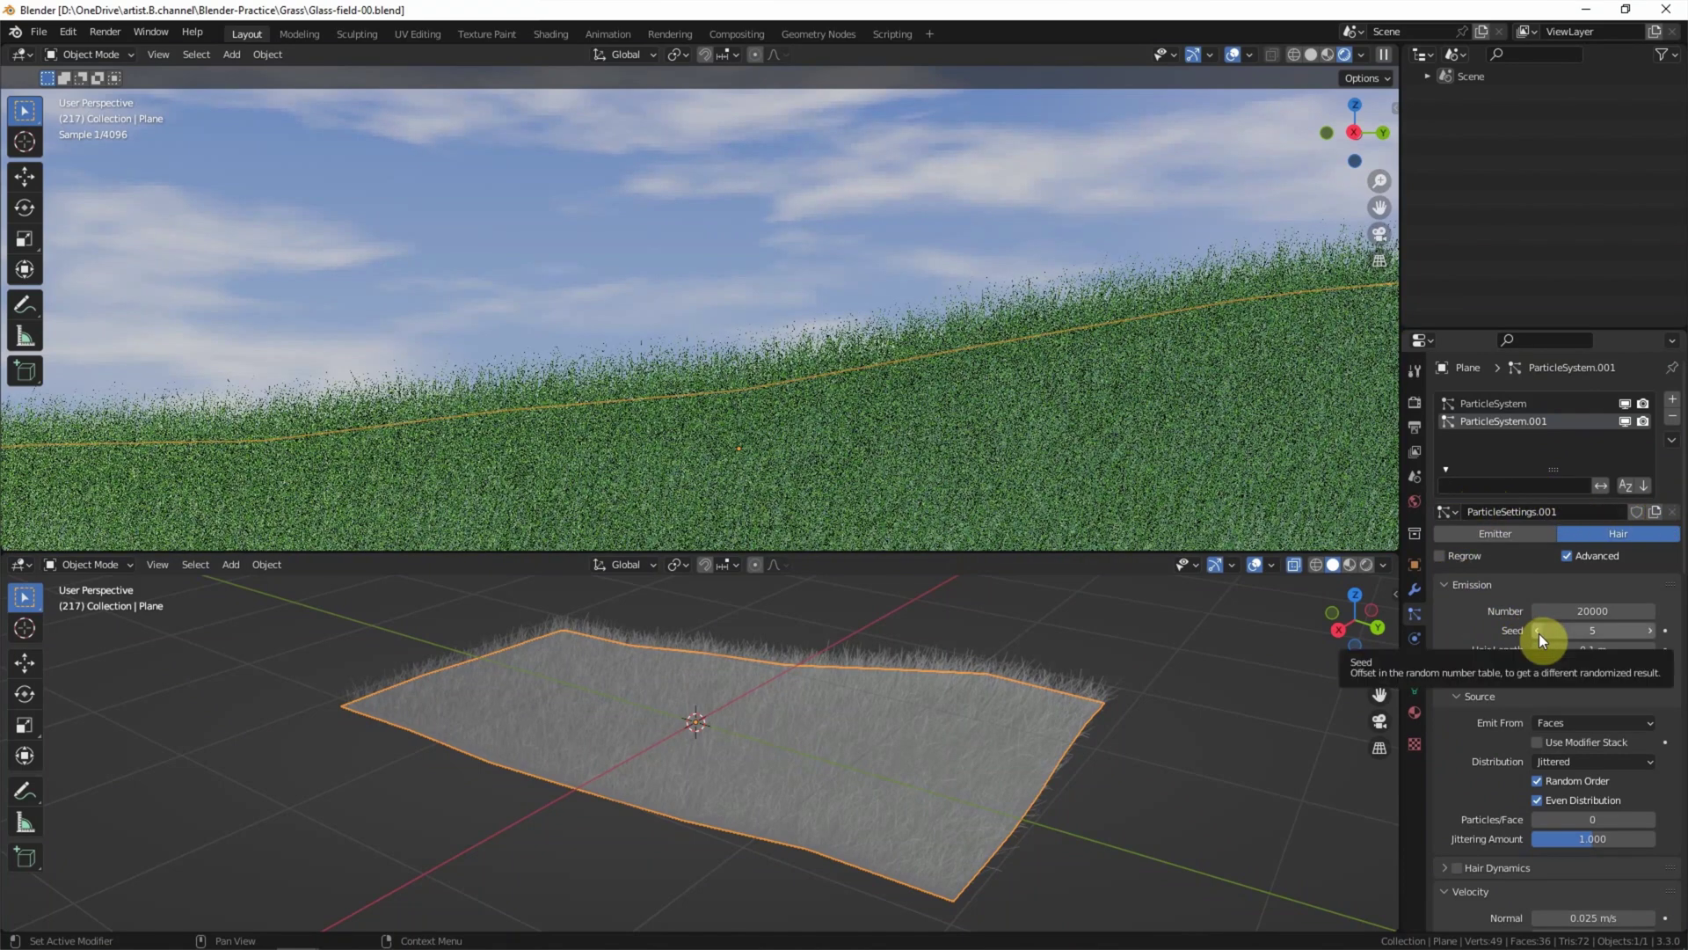
{"action": "left_click", "coordinate": [1539, 631]}
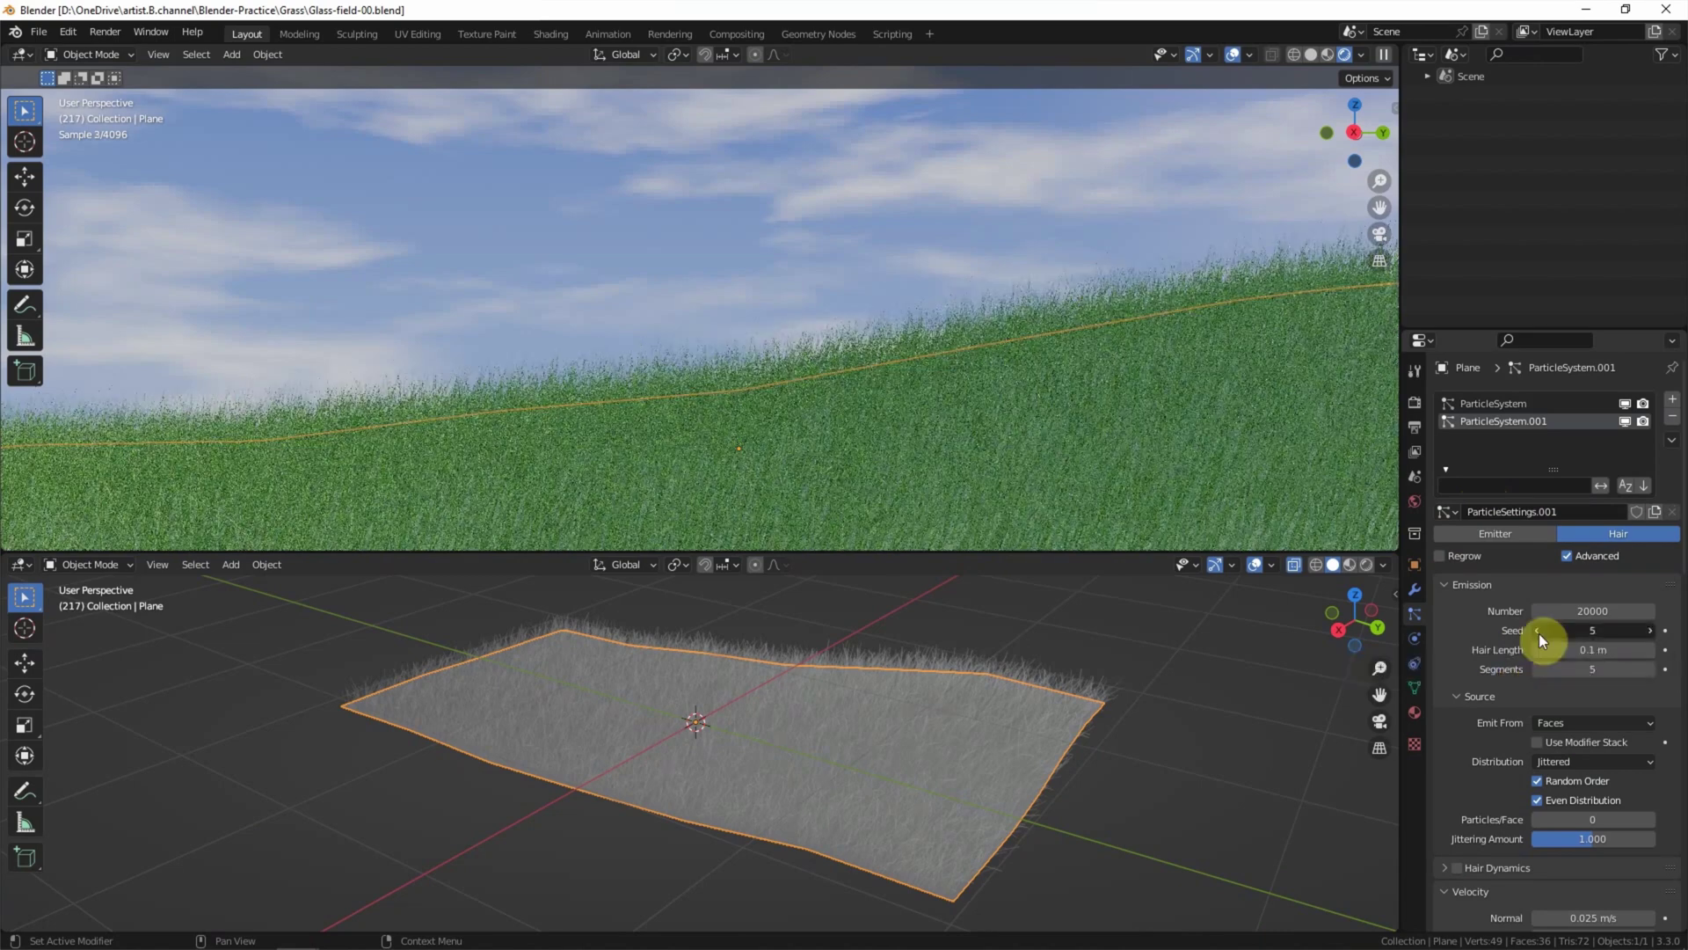
{"action": "left_click", "coordinate": [1539, 630]}
{"action": "left_click", "coordinate": [1539, 630]}
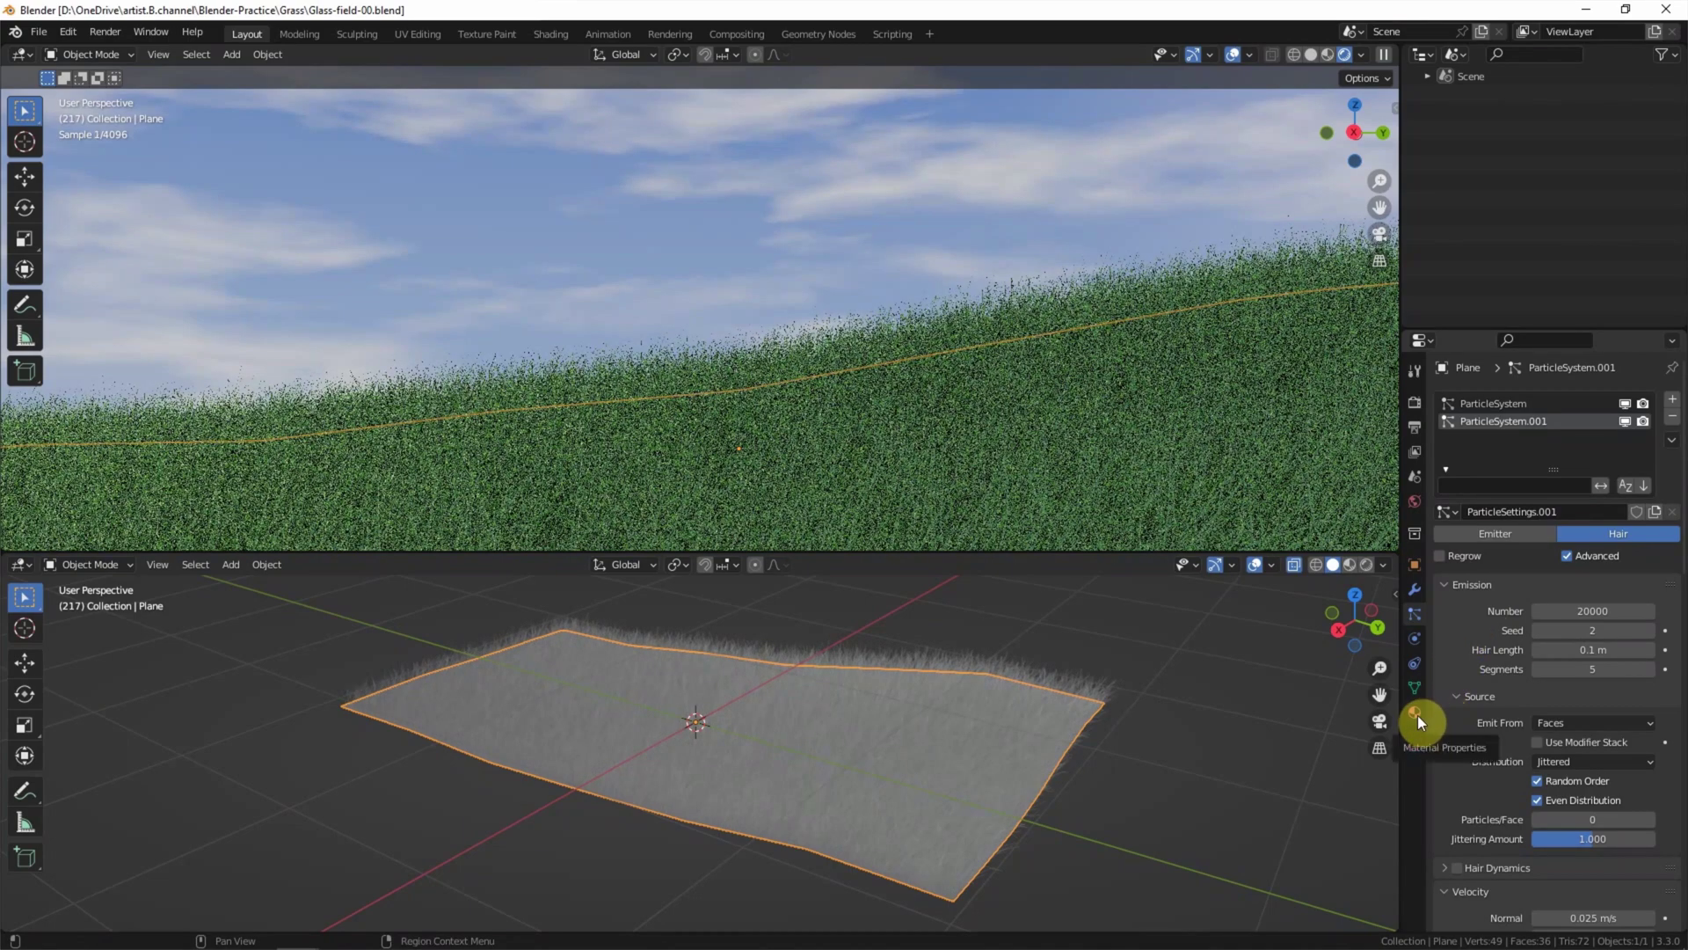
Add a second material slot on the plane holding a new copy of Green-Grass.
{"action": "left_click", "coordinate": [1416, 713]}
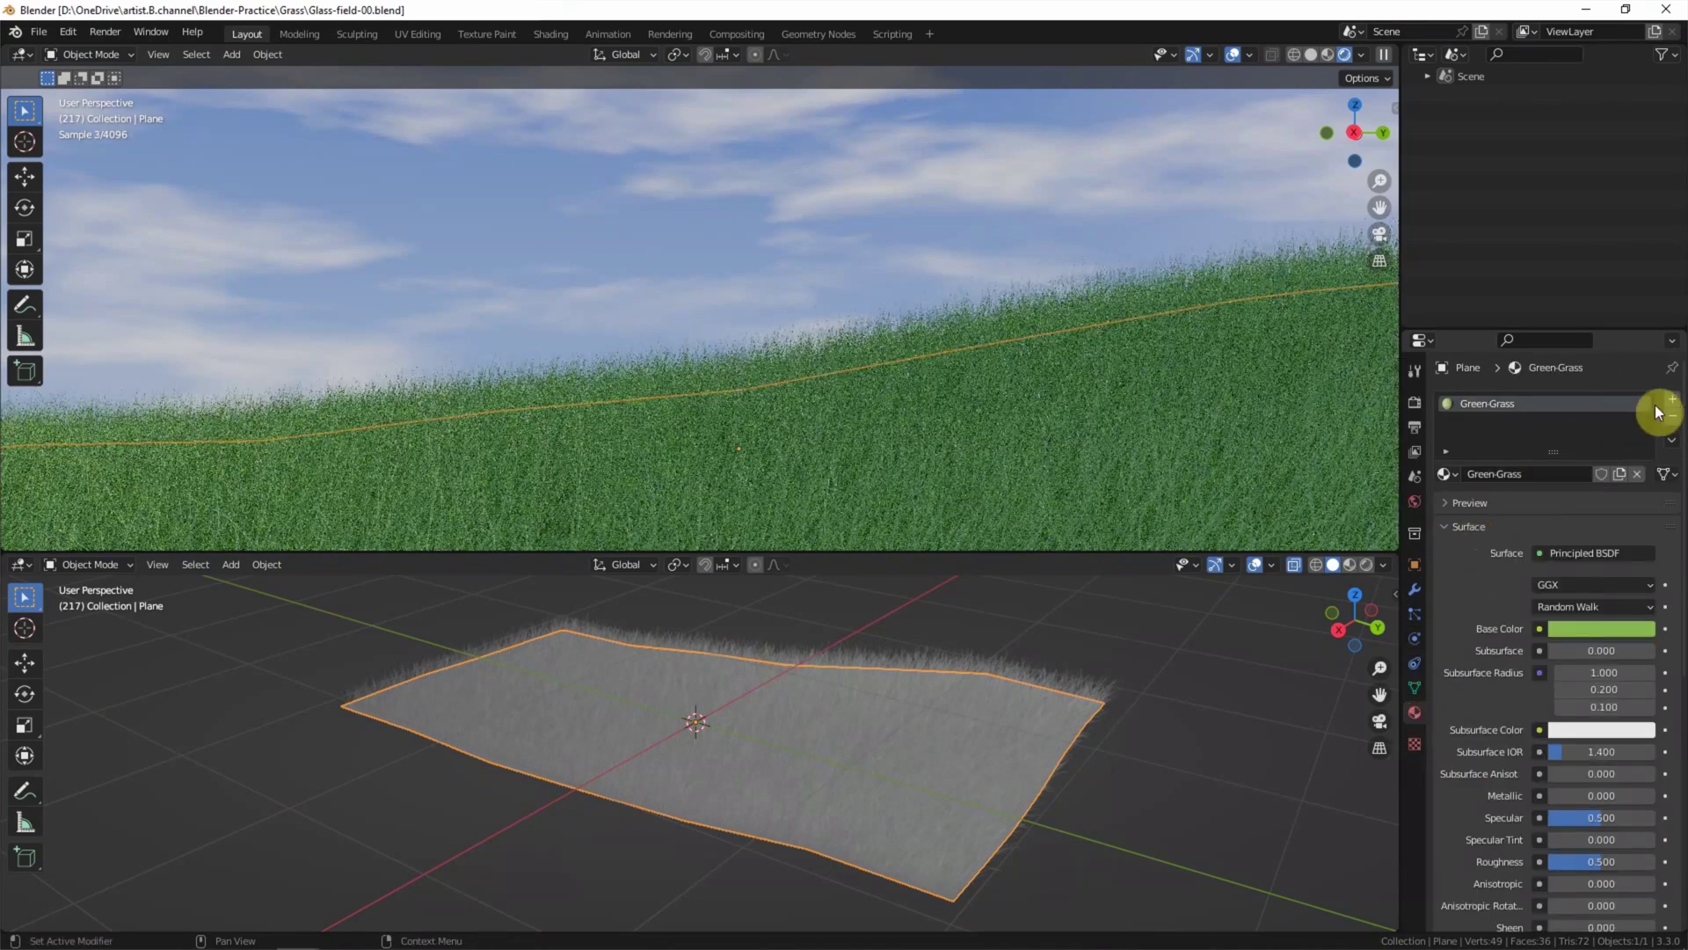
{"action": "left_click", "coordinate": [1671, 400]}
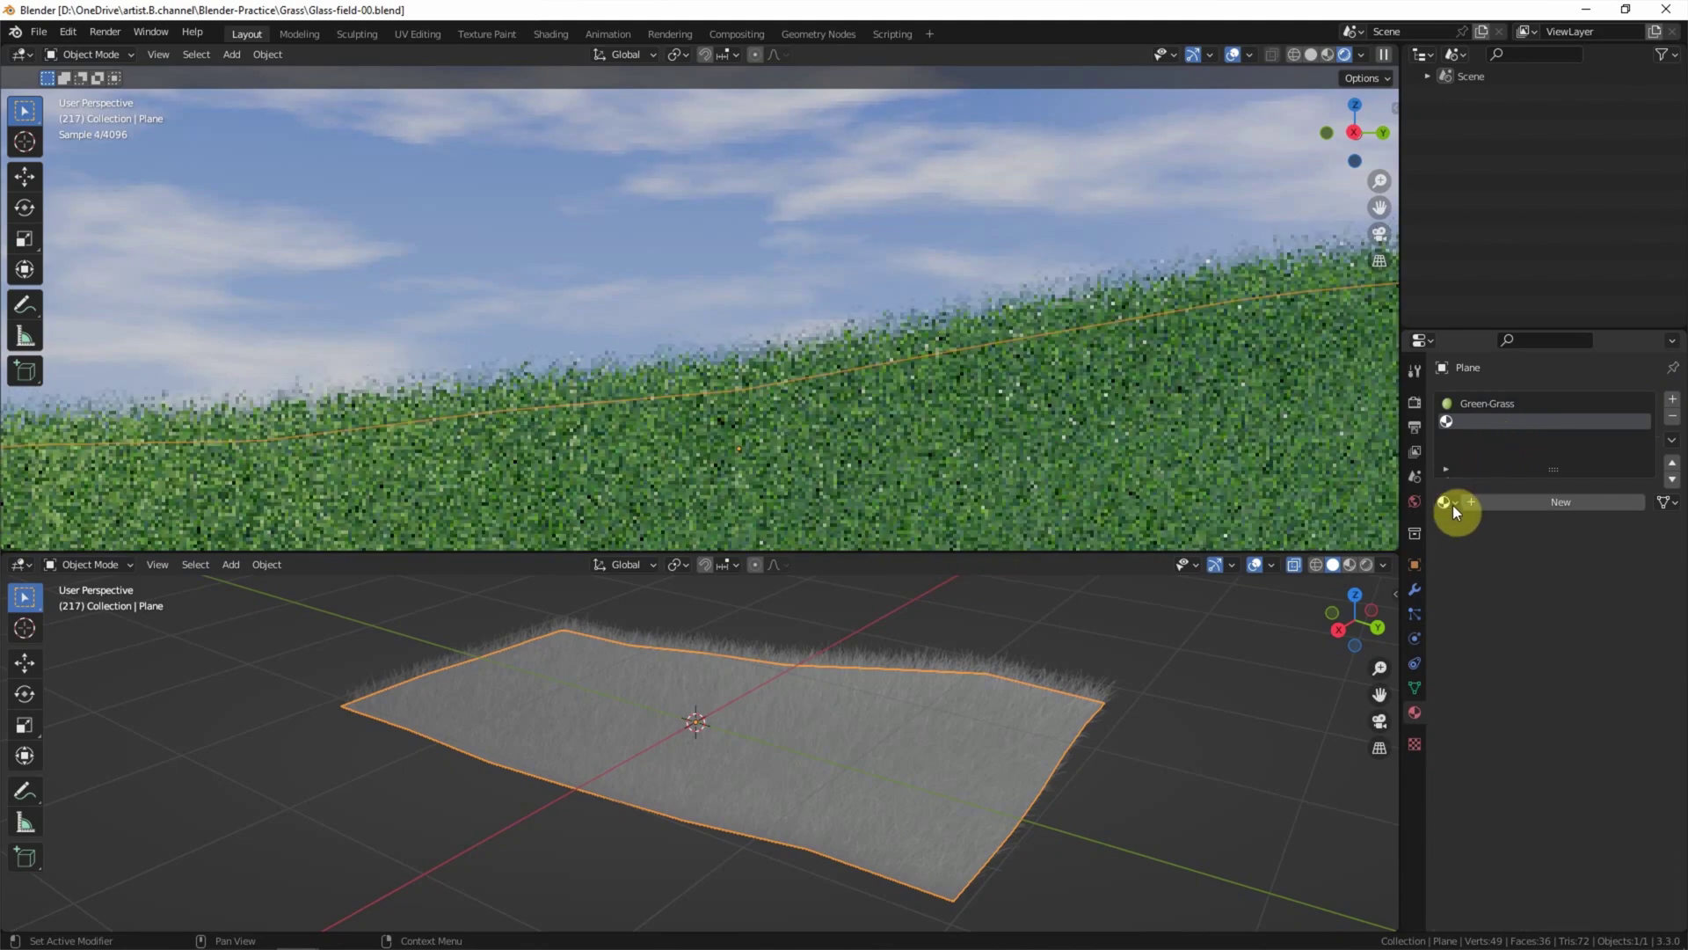
{"action": "left_click", "coordinate": [1447, 503]}
{"action": "left_click", "coordinate": [1456, 525]}
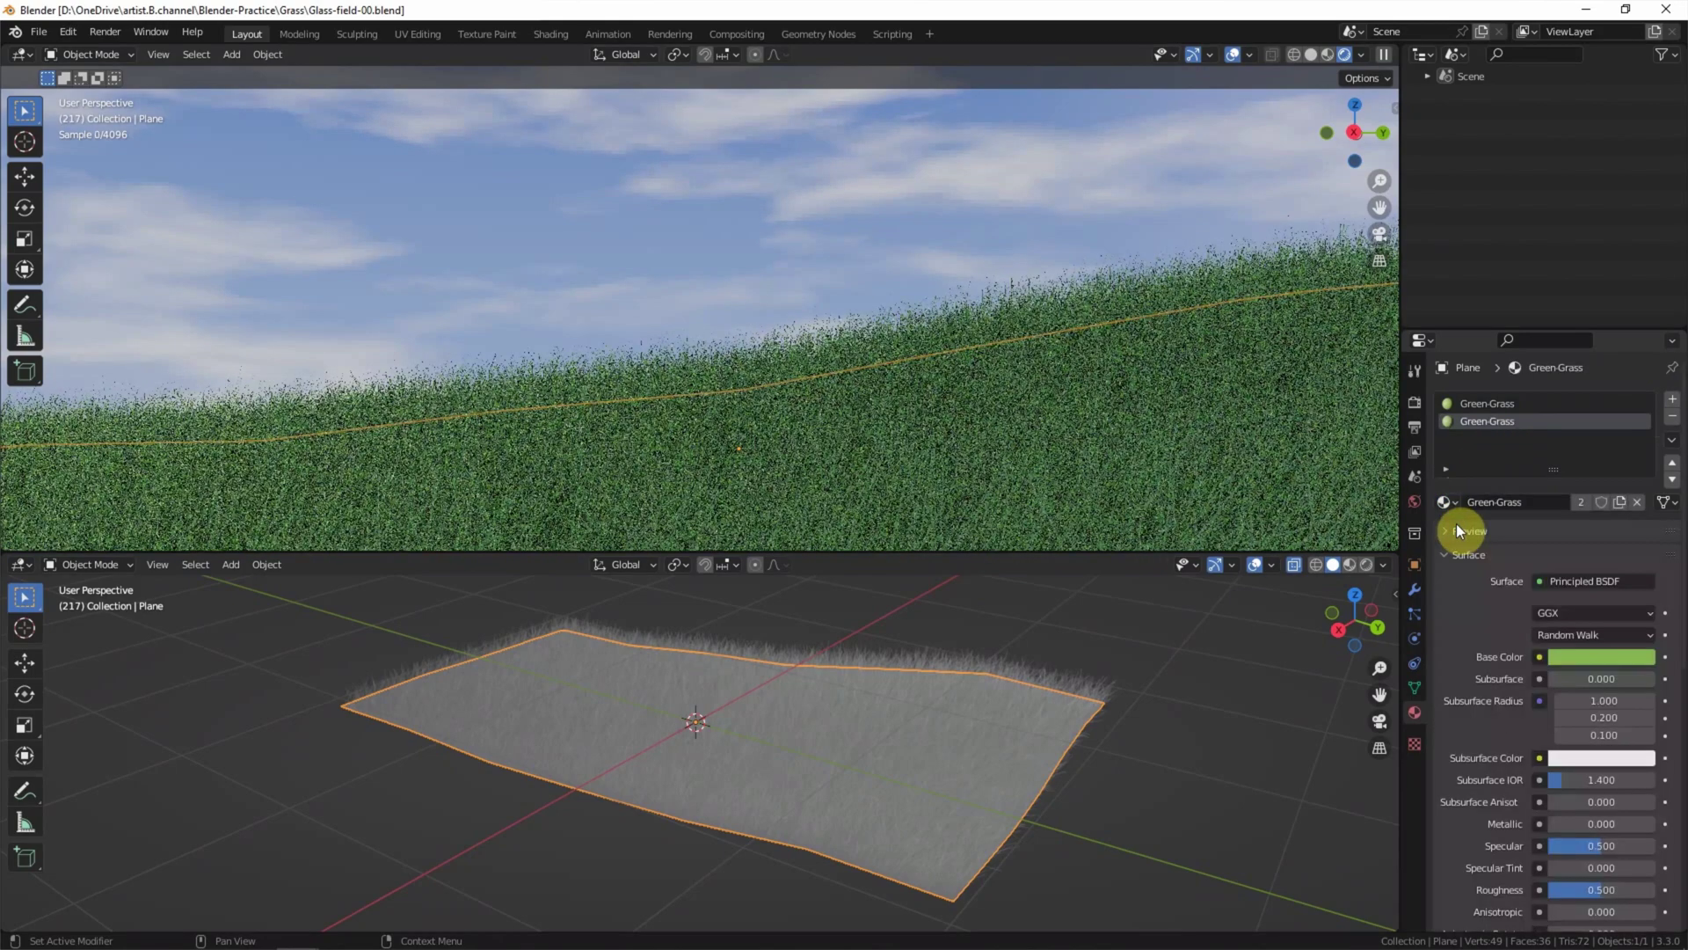
{"action": "left_click", "coordinate": [1617, 500]}
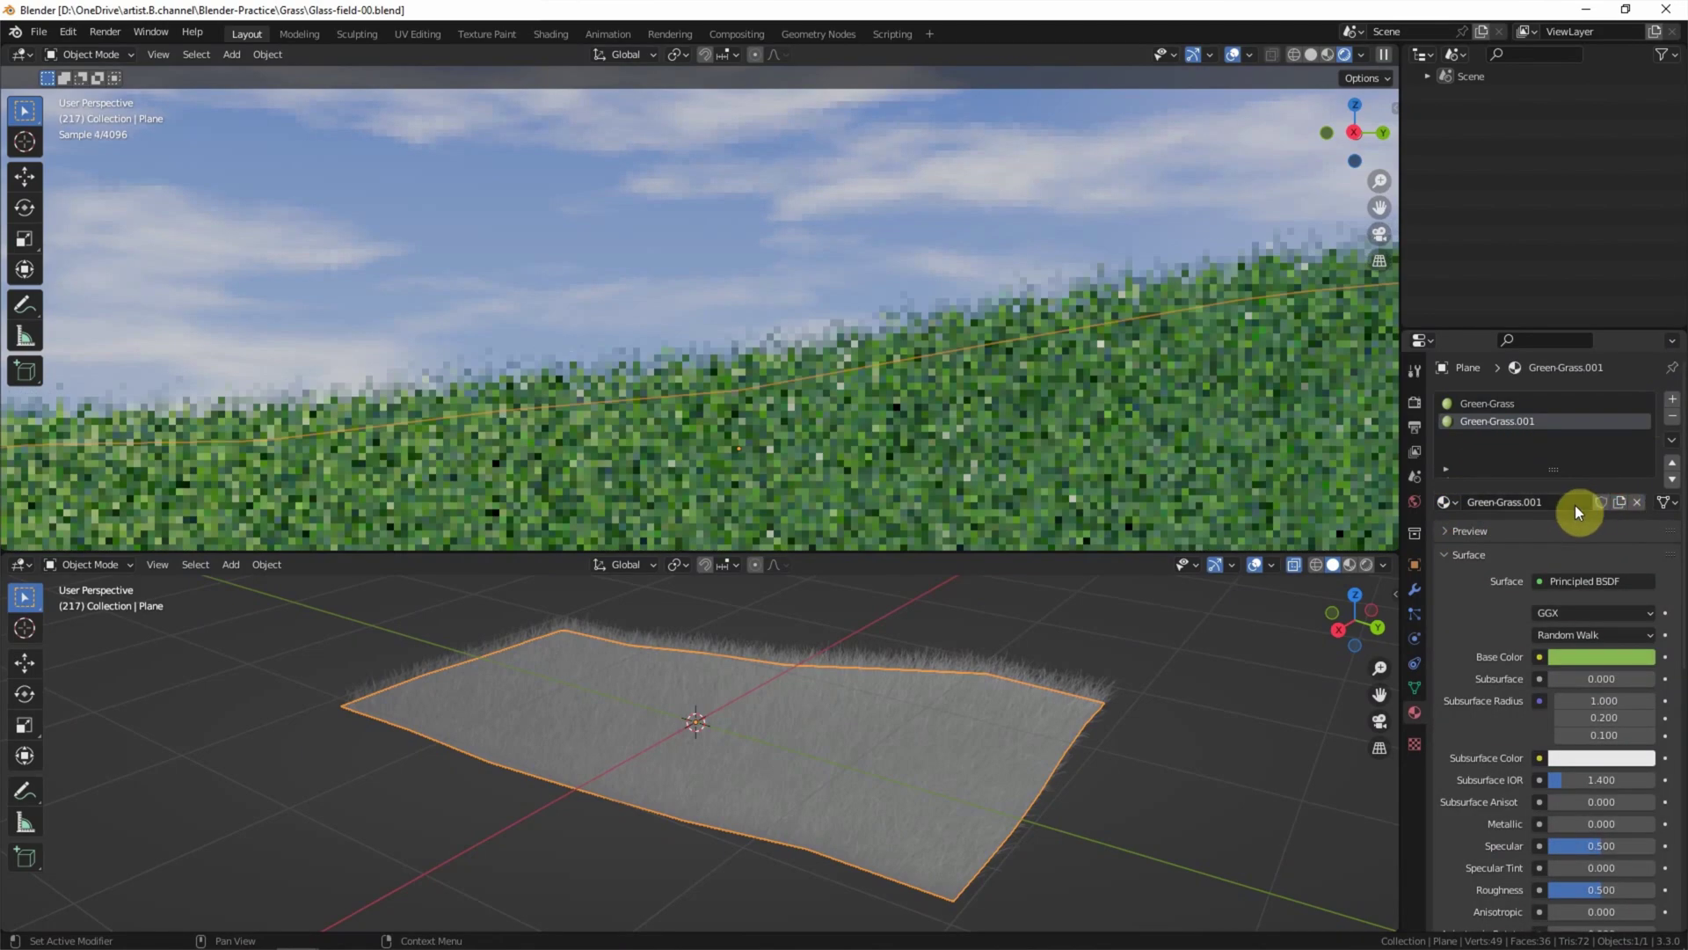
Rename the copy Light-Green-Grass and shift its base colour to yellow-green (H 0.114, S 0.750, V 0.643).
{"action": "left_click", "coordinate": [1567, 499]}
{"action": "left_click", "coordinate": [1565, 499]}
{"action": "key", "text": "BackSpace"}
{"action": "key", "text": "BackSpace"}
{"action": "key", "text": "BackSpace"}
{"action": "key", "text": "BackSpace"}
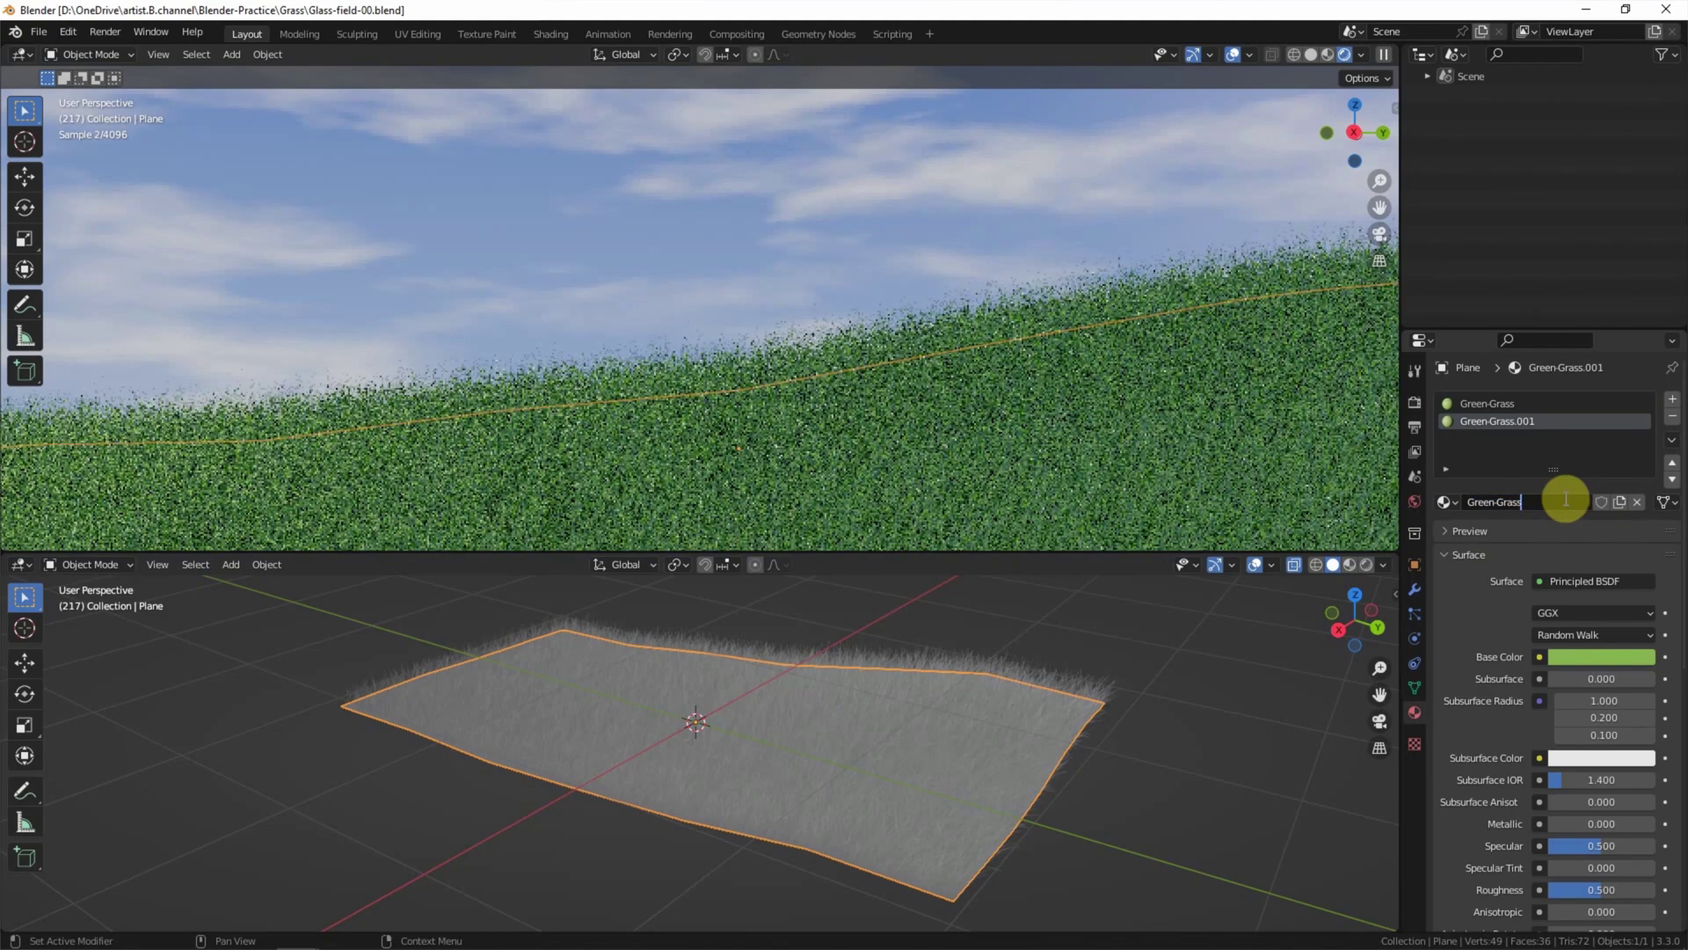
{"action": "key", "text": "Left"}
{"action": "key", "text": "Left"}
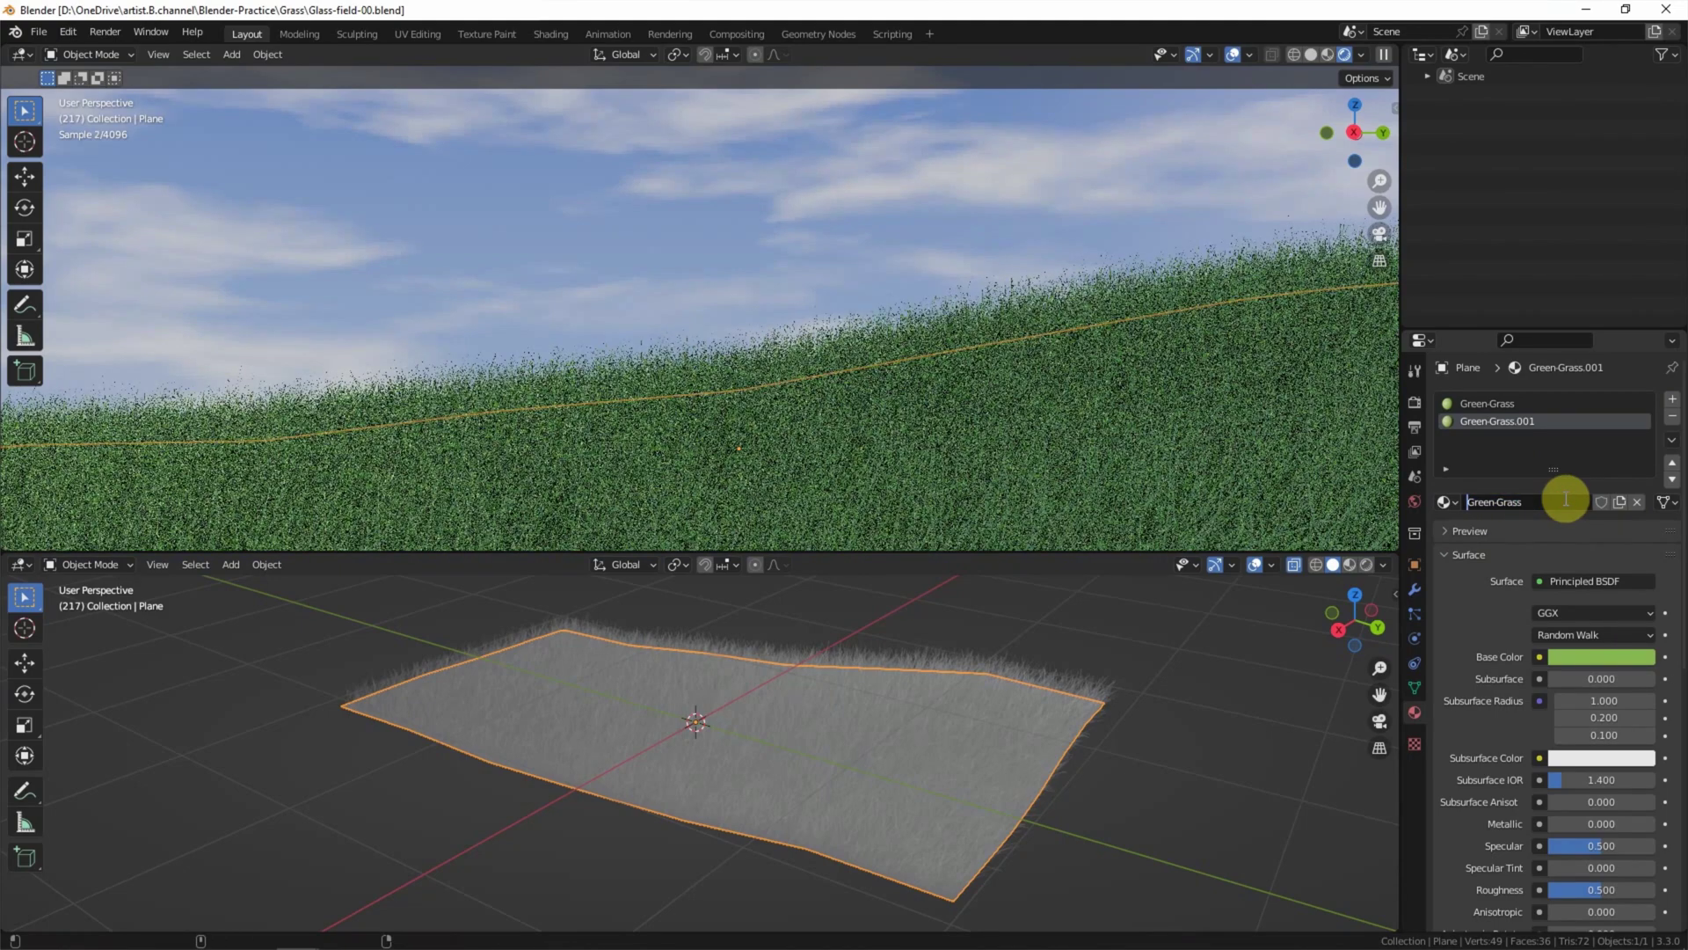
{"action": "type", "text": "Light-"}
{"action": "key", "text": "Return"}
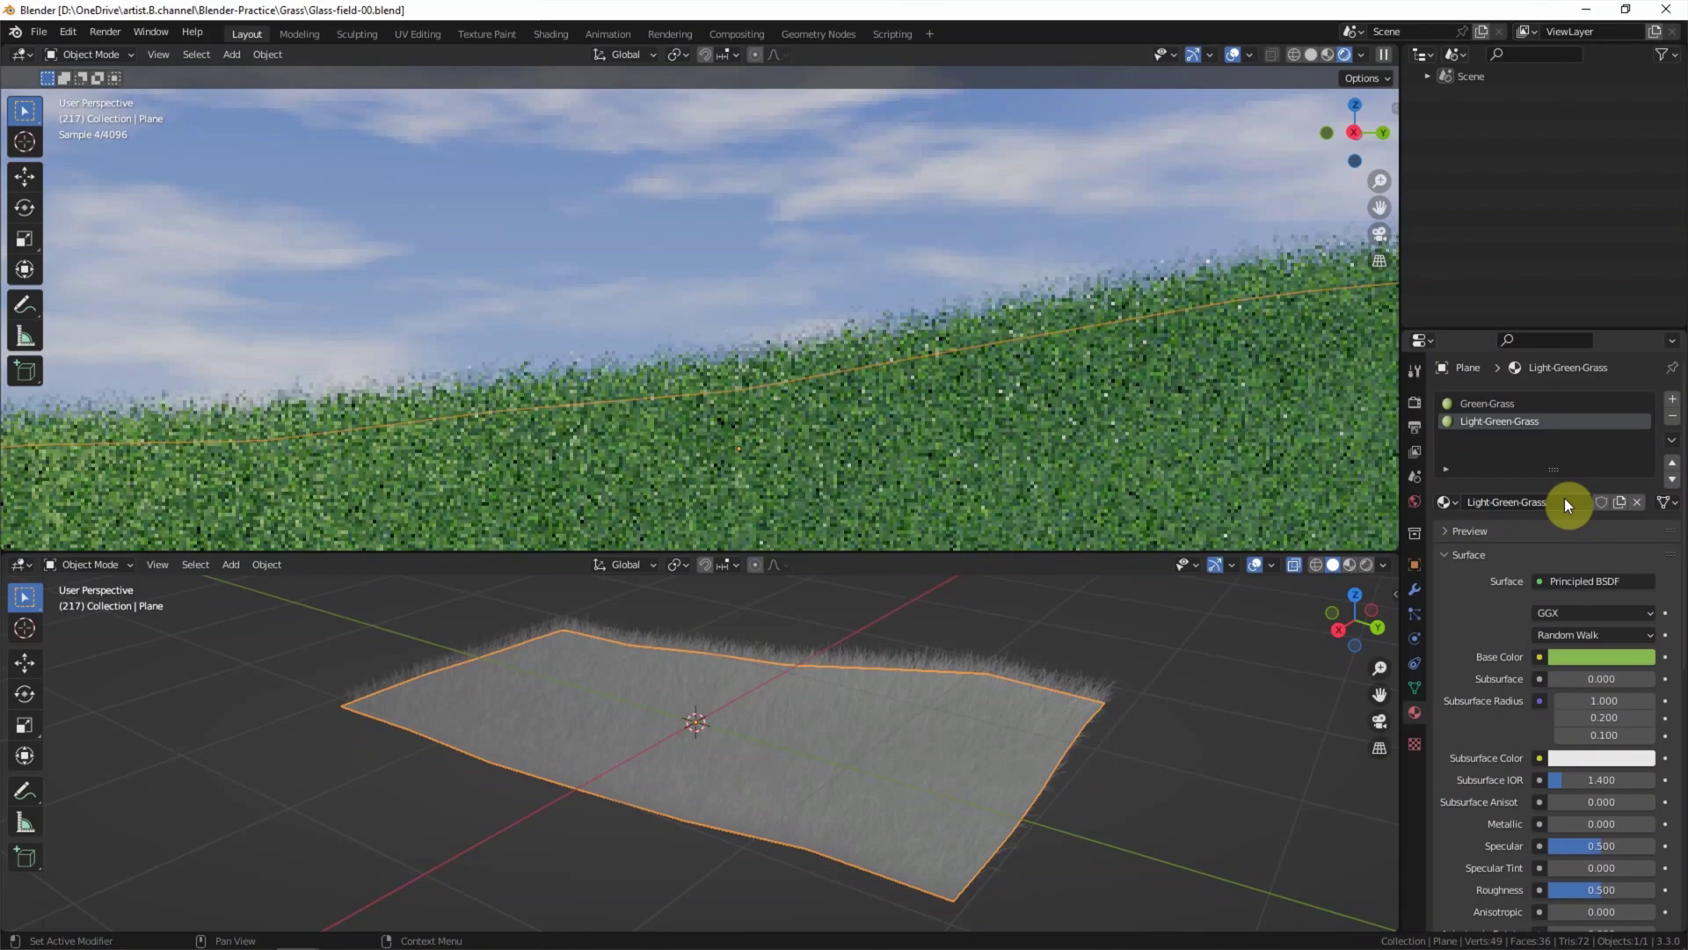
{"action": "left_click", "coordinate": [1600, 656]}
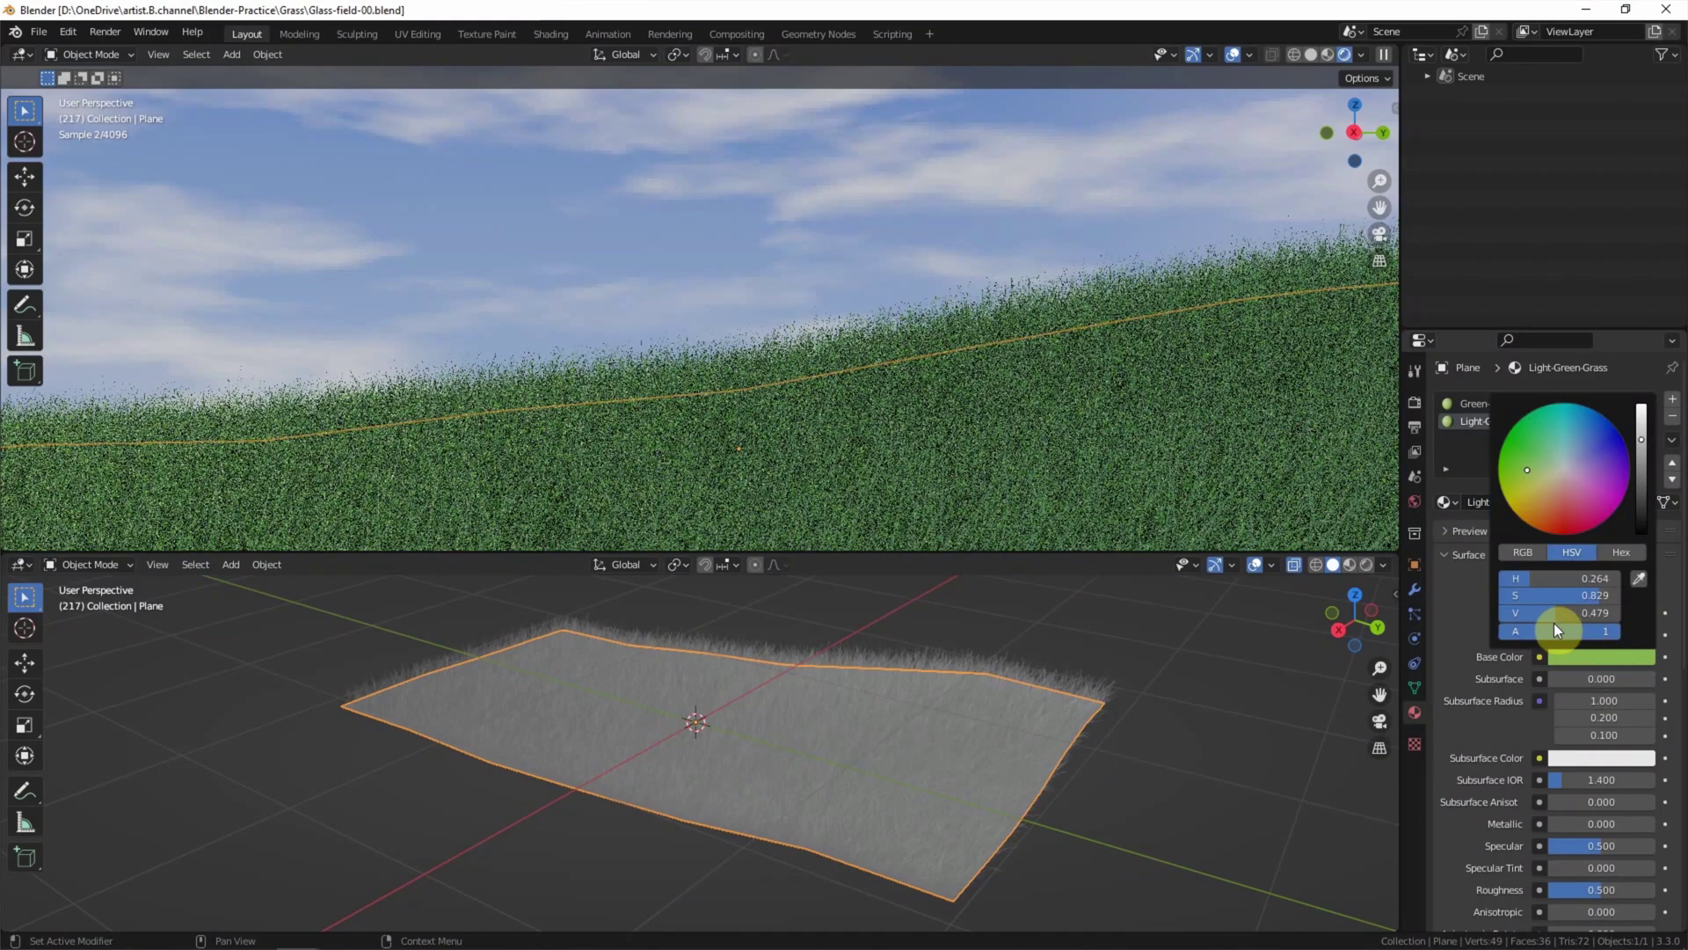
{"action": "left_click_drag", "start_coordinate": [1527, 579], "coordinate": [1574, 614]}
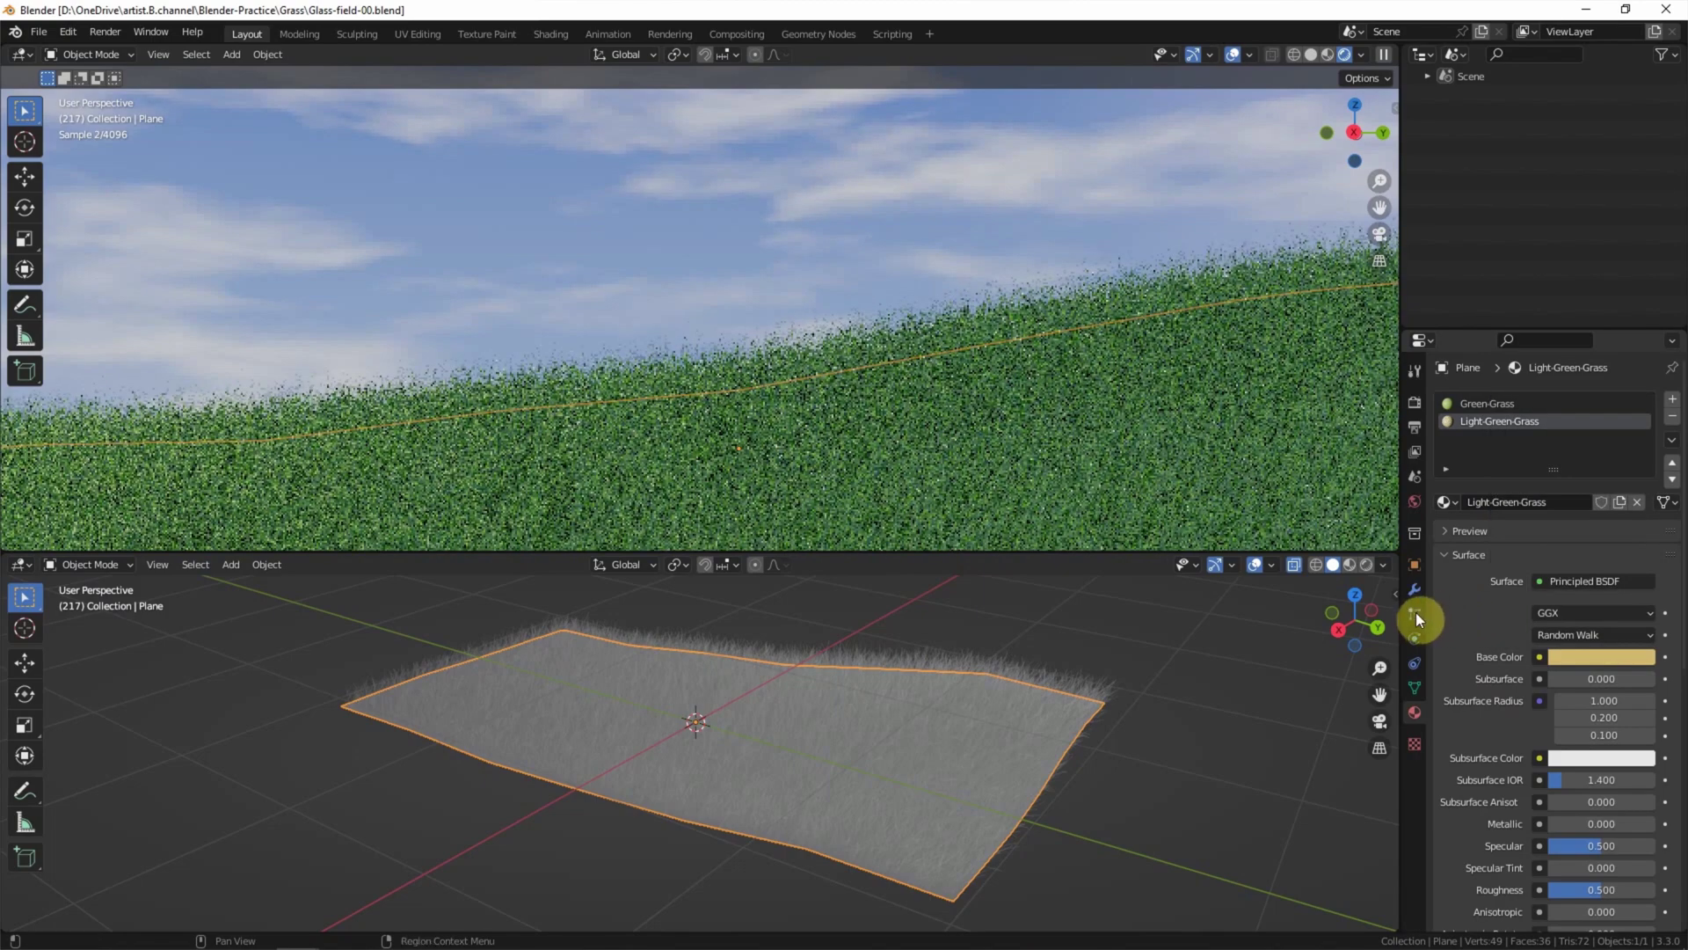
Set ParticleSystem.001's Render material to Light-Green-Grass.
{"action": "left_click", "coordinate": [1416, 613]}
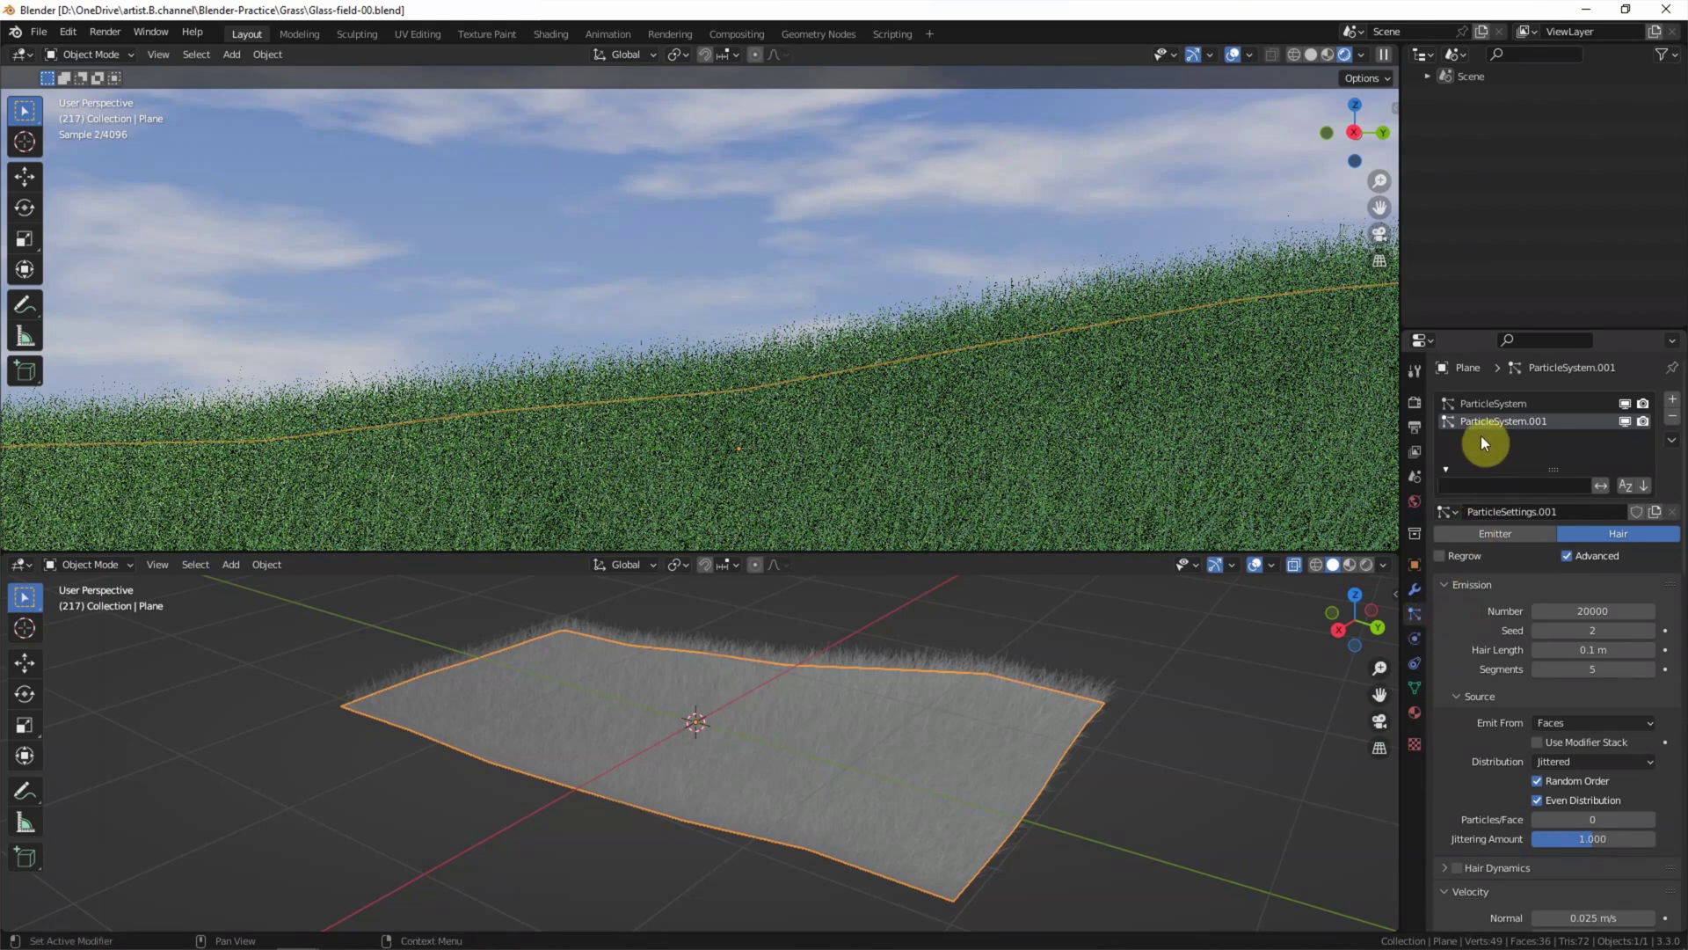
{"action": "scroll", "coordinate": [1478, 718], "scroll_direction": "down", "scroll_amount": 10}
{"action": "scroll", "coordinate": [1478, 718], "scroll_direction": "down", "scroll_amount": 9}
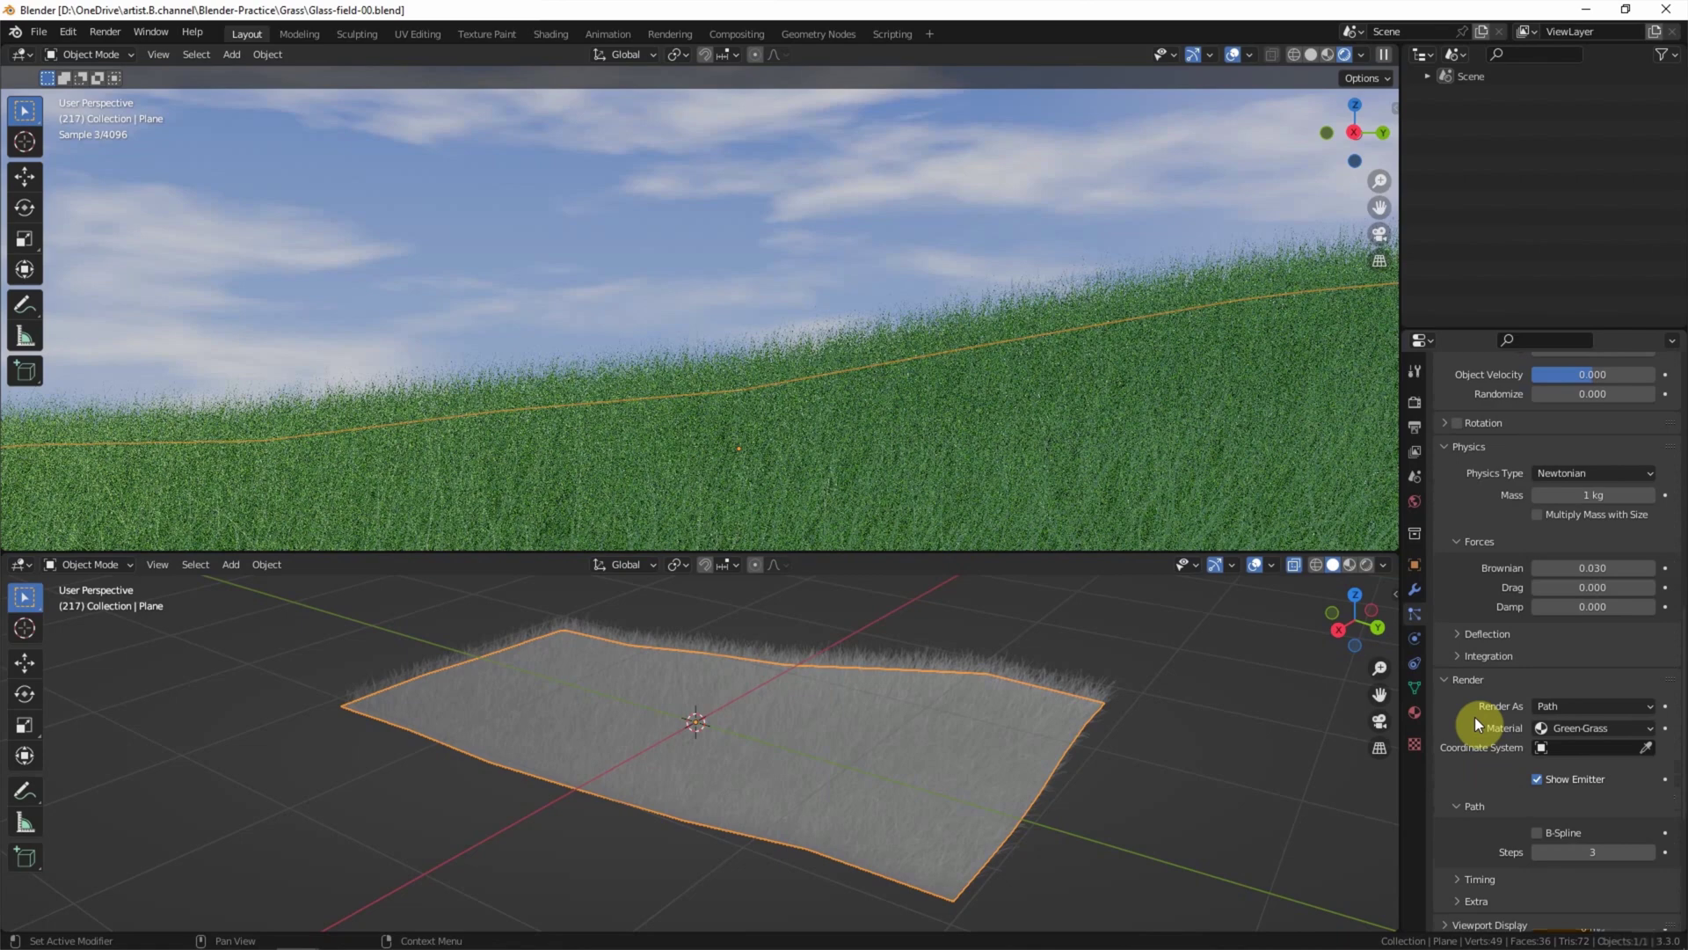
{"action": "left_click", "coordinate": [1570, 728]}
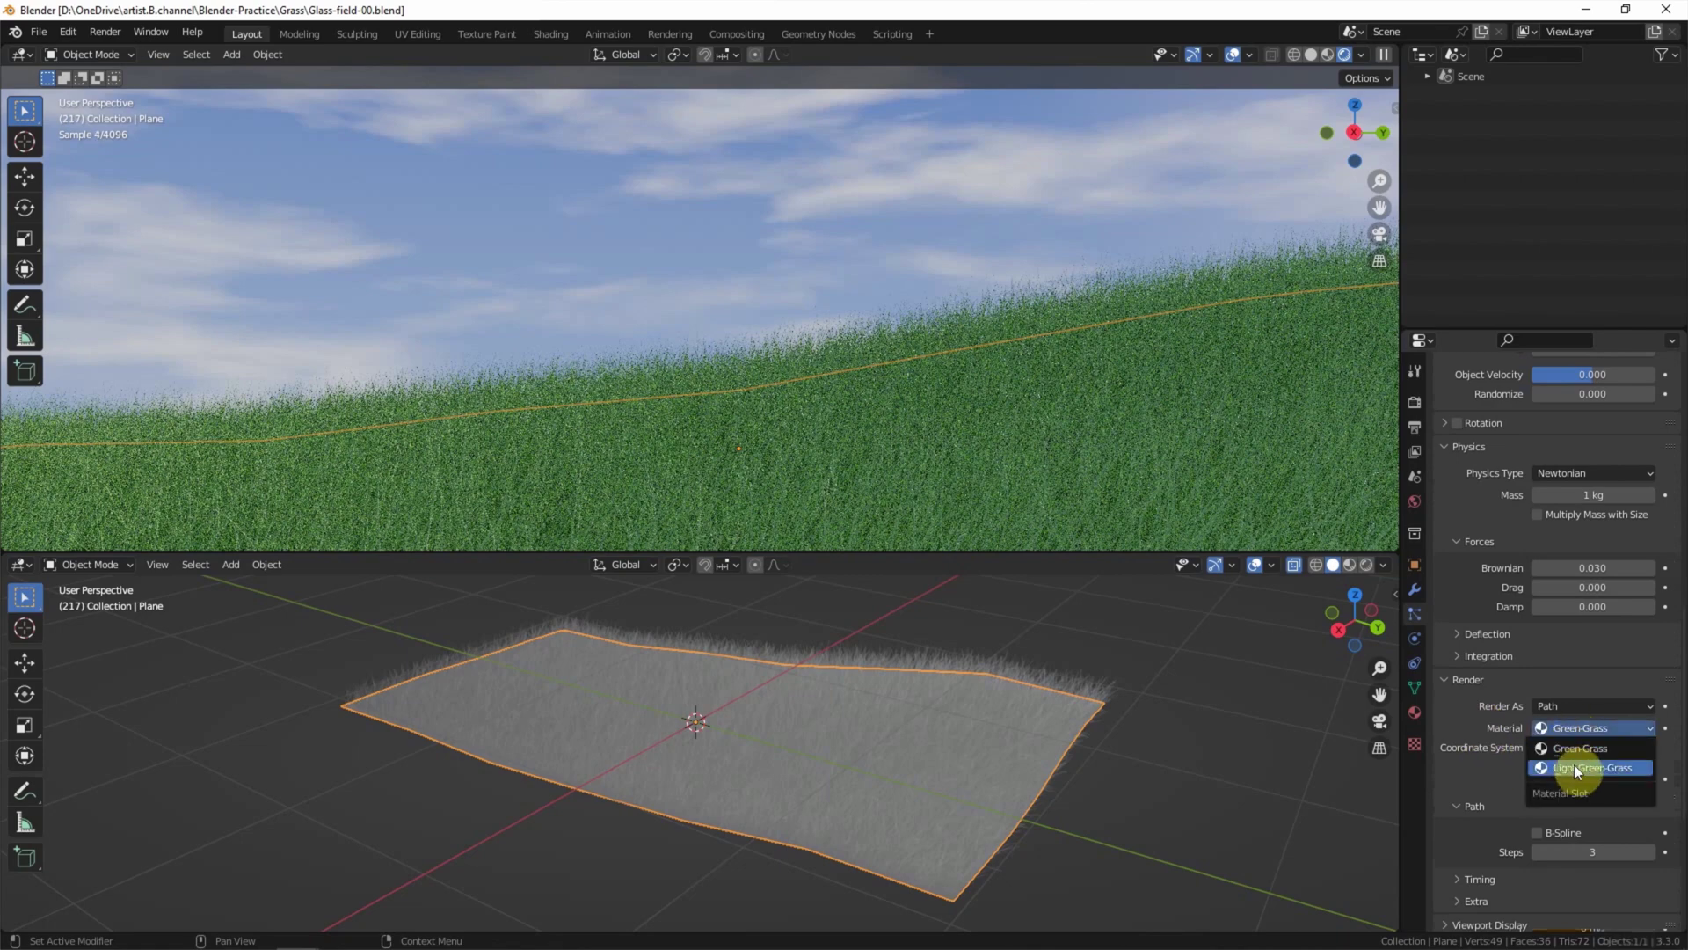
{"action": "left_click", "coordinate": [1632, 769]}
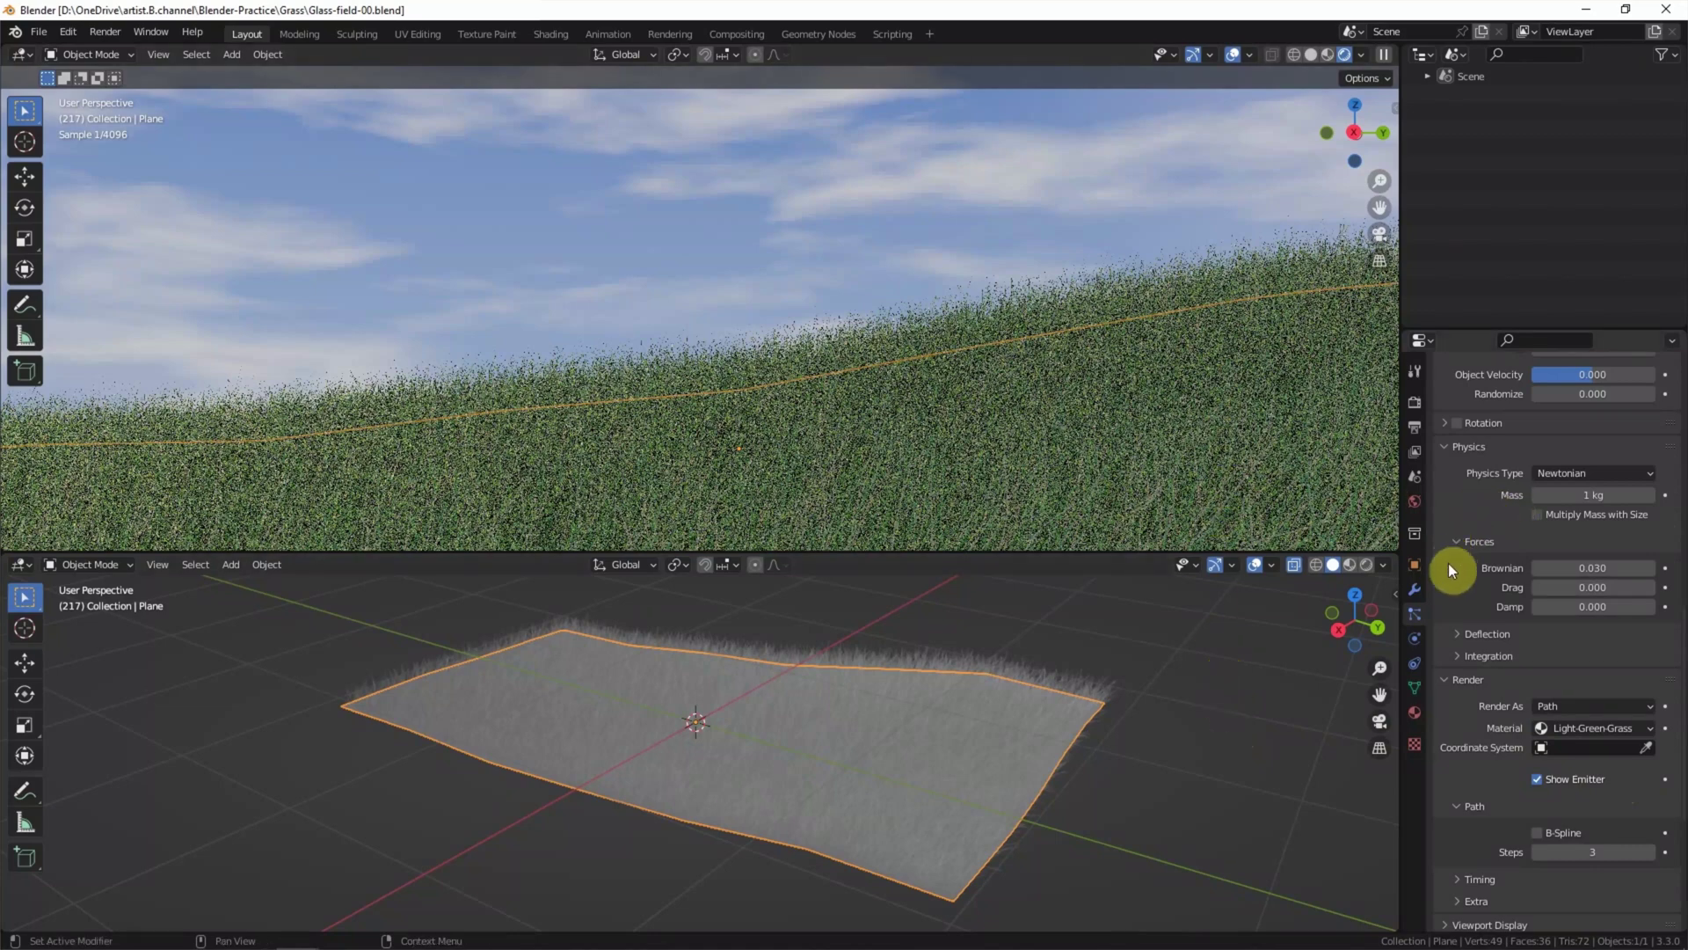
{"action": "scroll", "coordinate": [1451, 587], "scroll_direction": "up", "scroll_amount": 15}
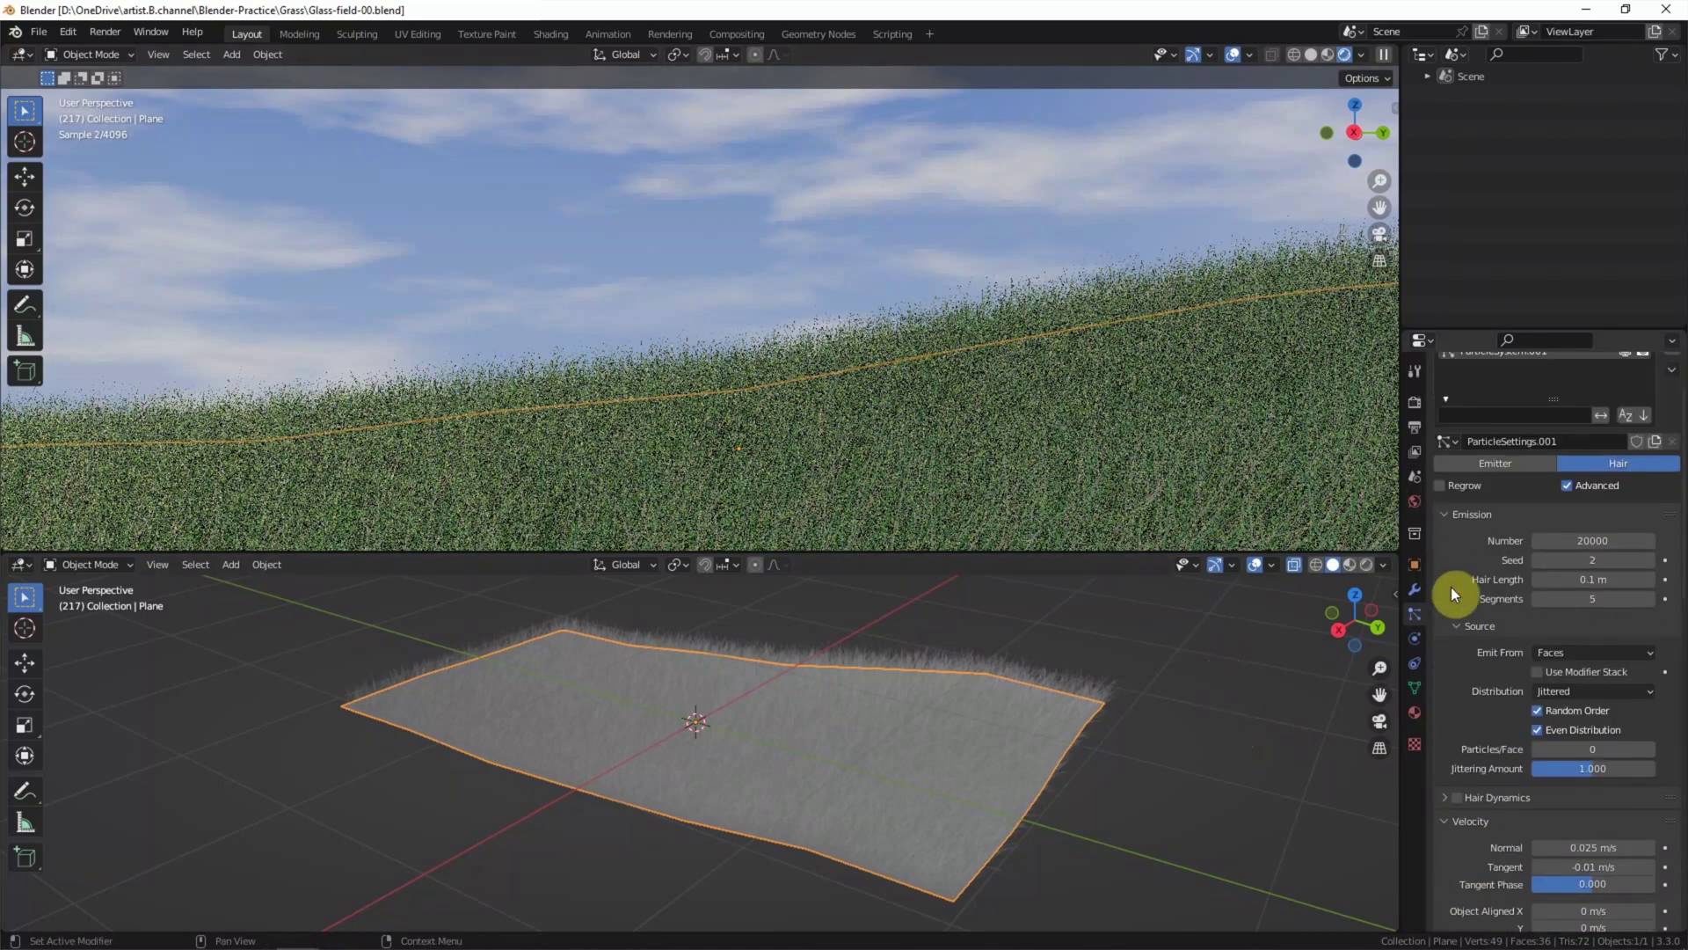
{"action": "scroll", "coordinate": [1451, 588], "scroll_direction": "up", "scroll_amount": 2}
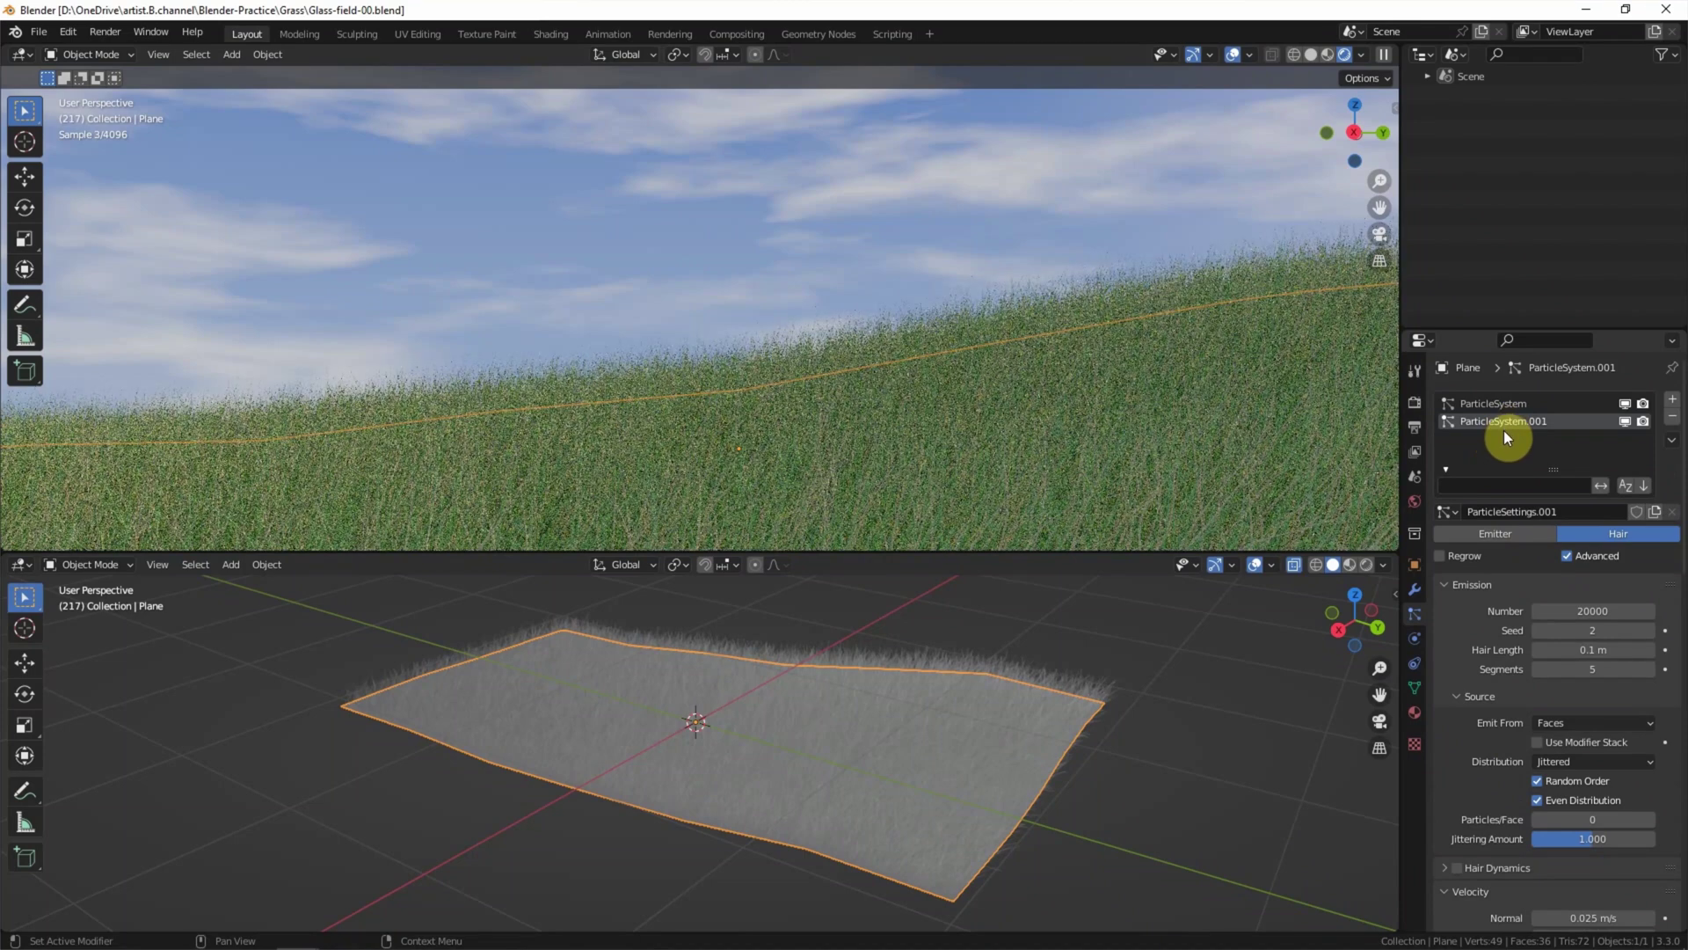
Duplicate the particle system into ParticleSystem.002, make its settings single-user, and set Seed to 10.
{"action": "left_click", "coordinate": [1672, 439]}
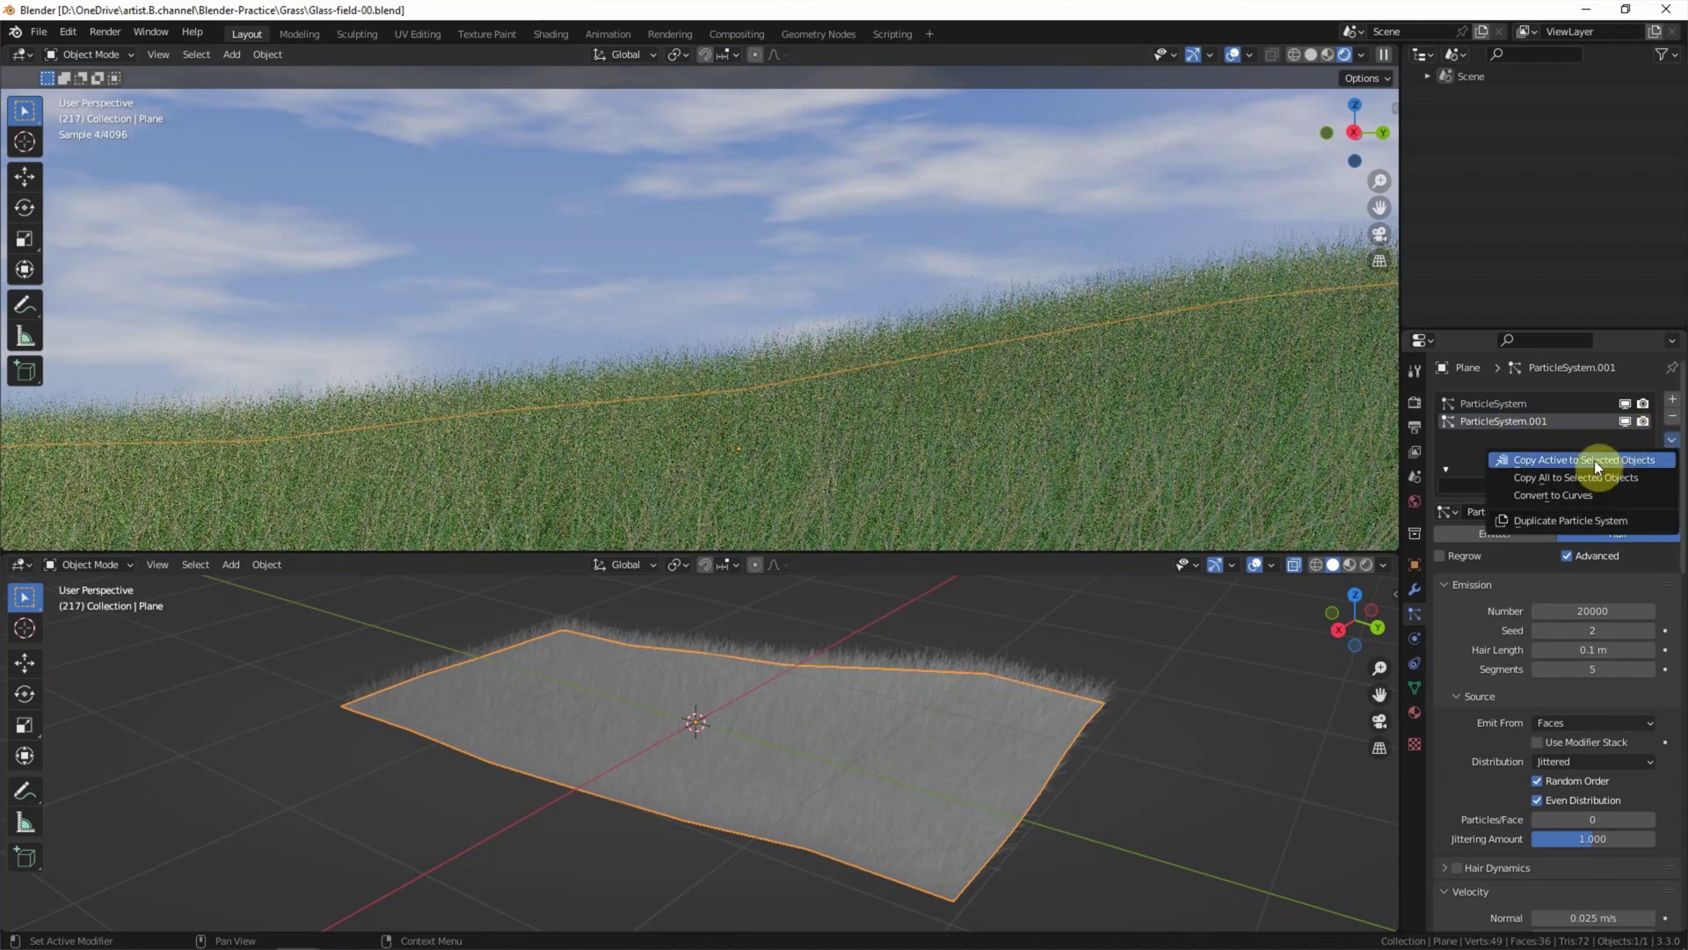
{"action": "left_click", "coordinate": [1595, 519]}
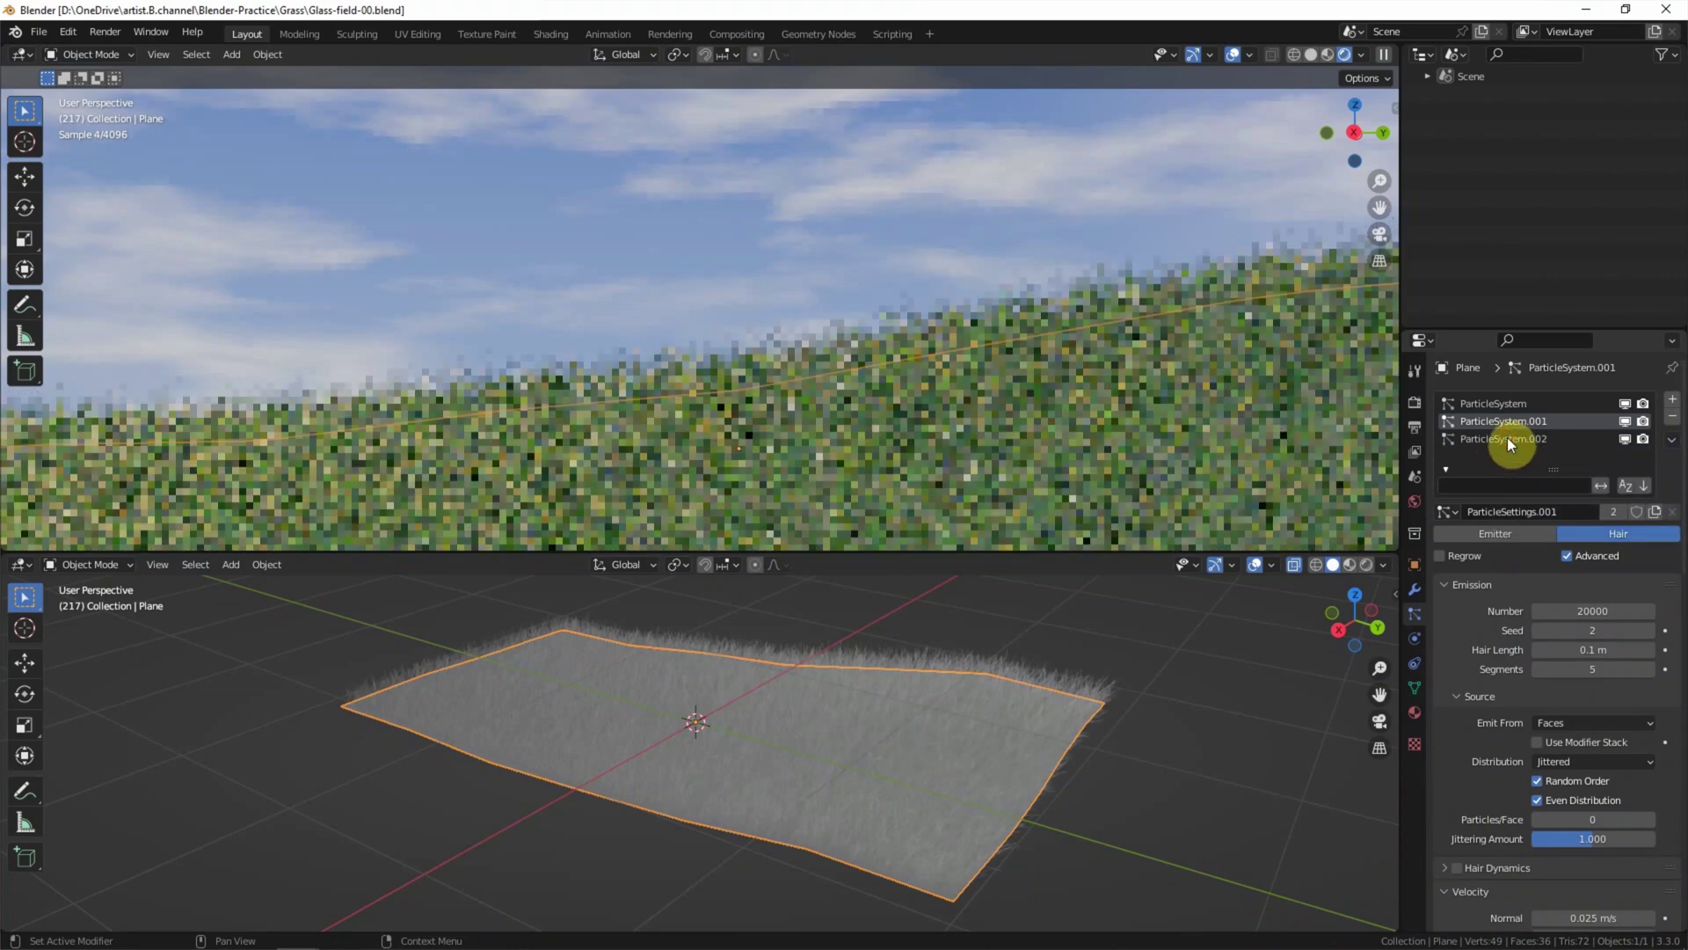
{"action": "left_click", "coordinate": [1526, 440]}
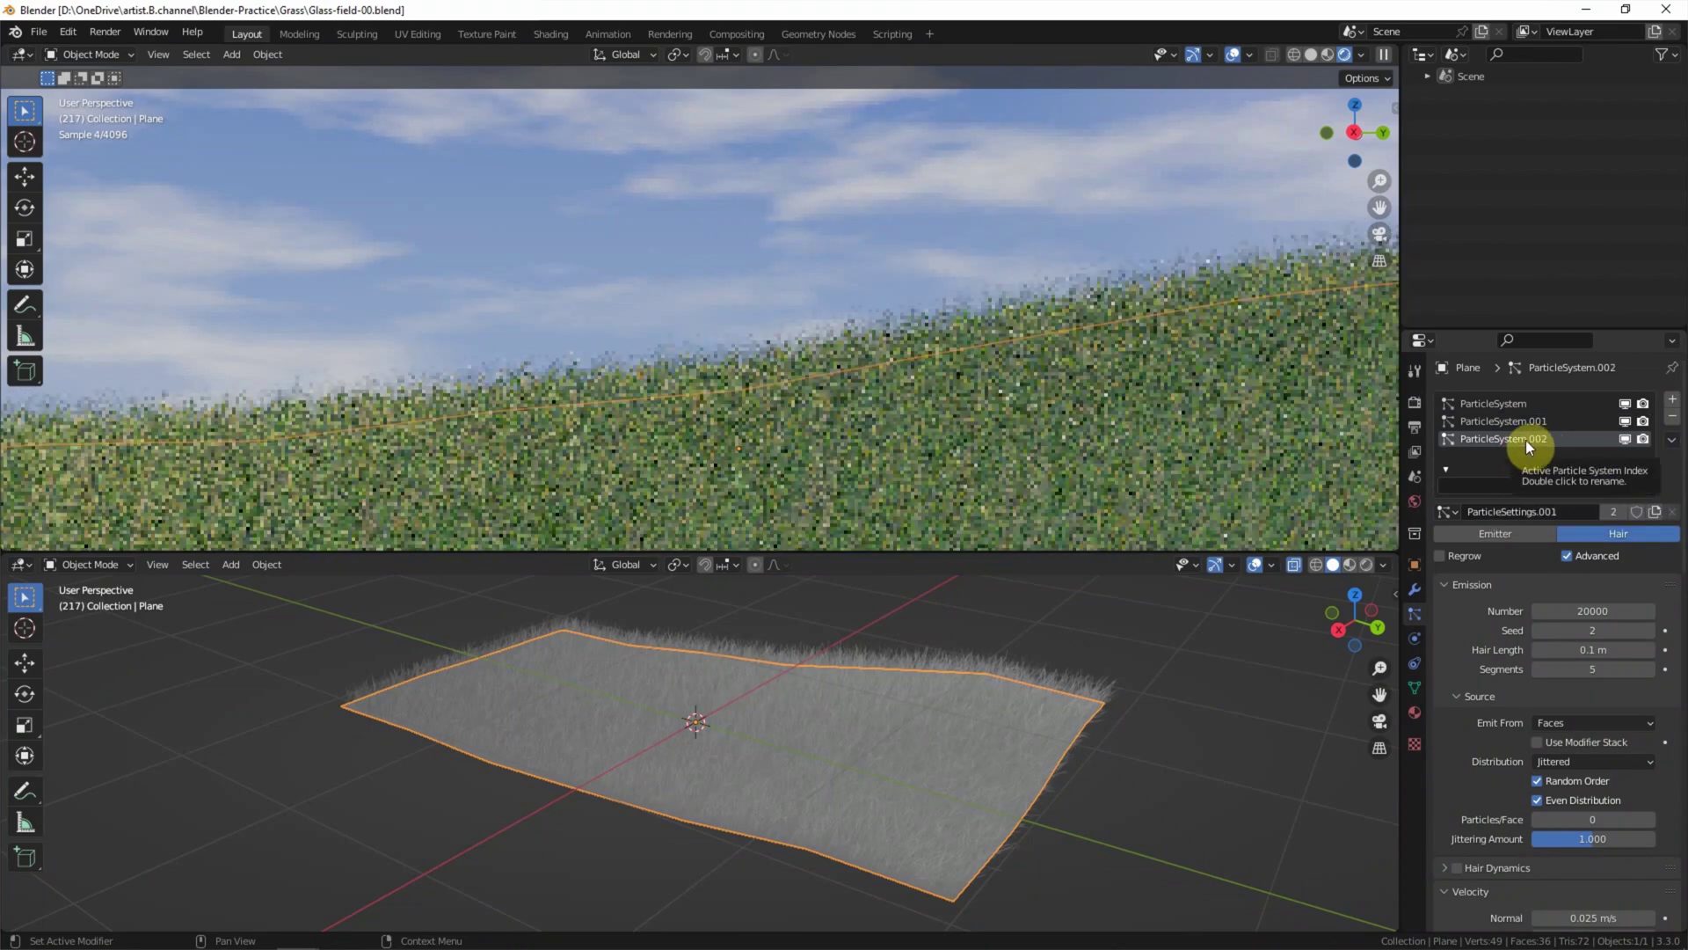
{"action": "left_click", "coordinate": [1656, 513]}
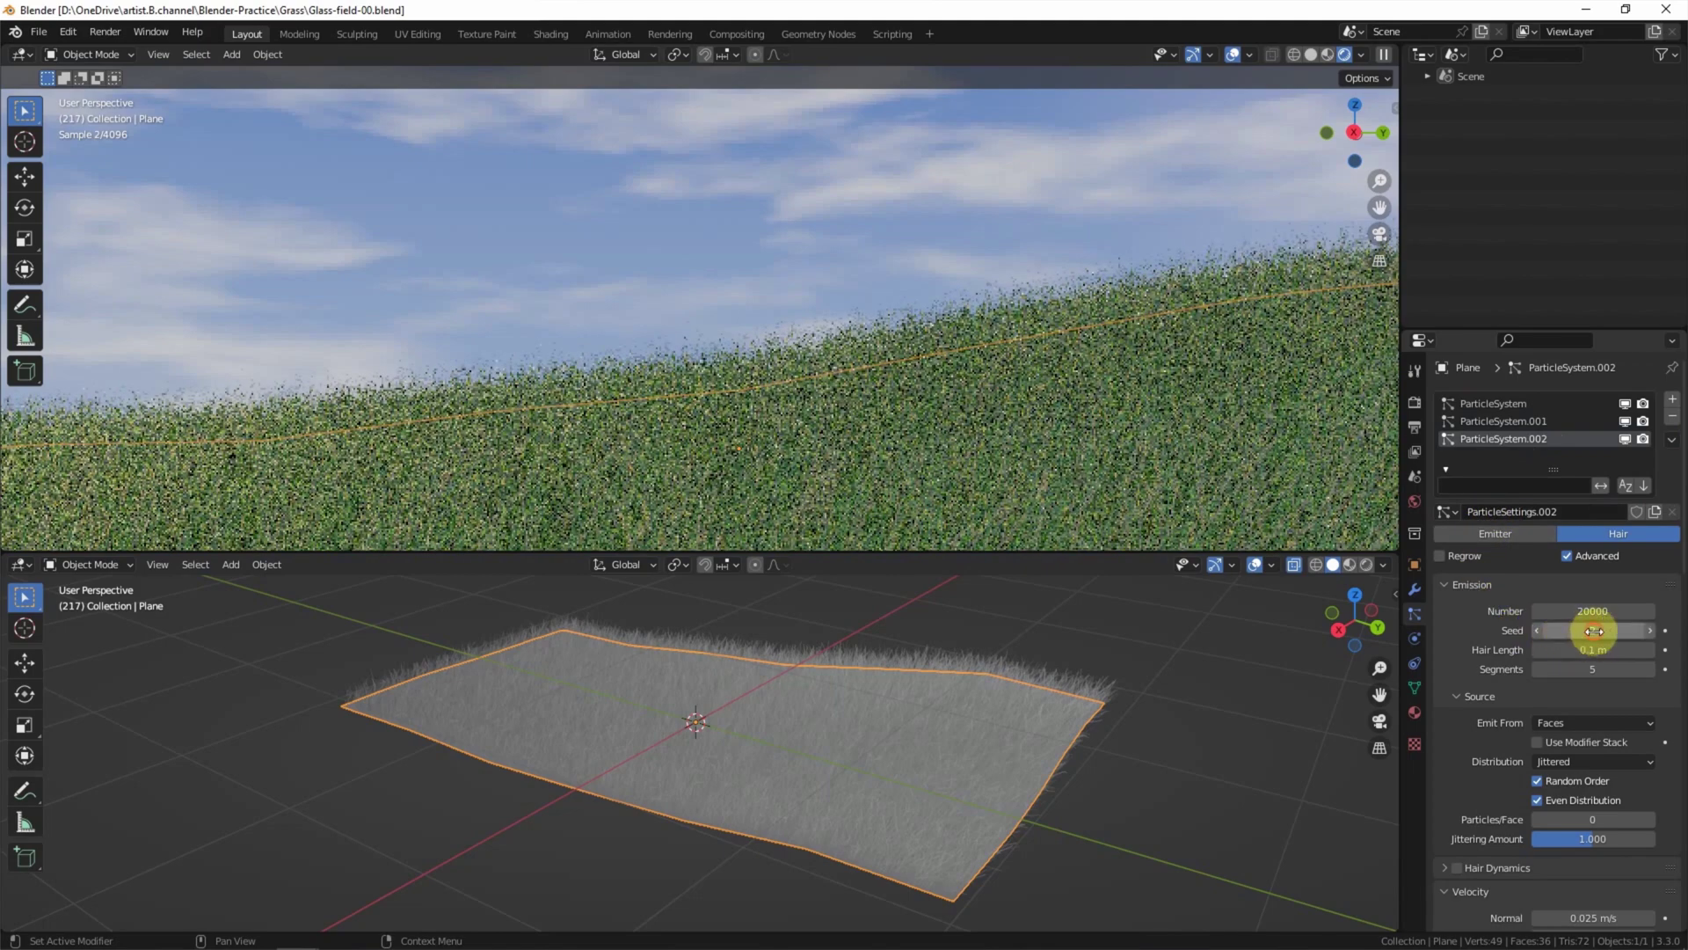
{"action": "left_click", "coordinate": [1624, 629]}
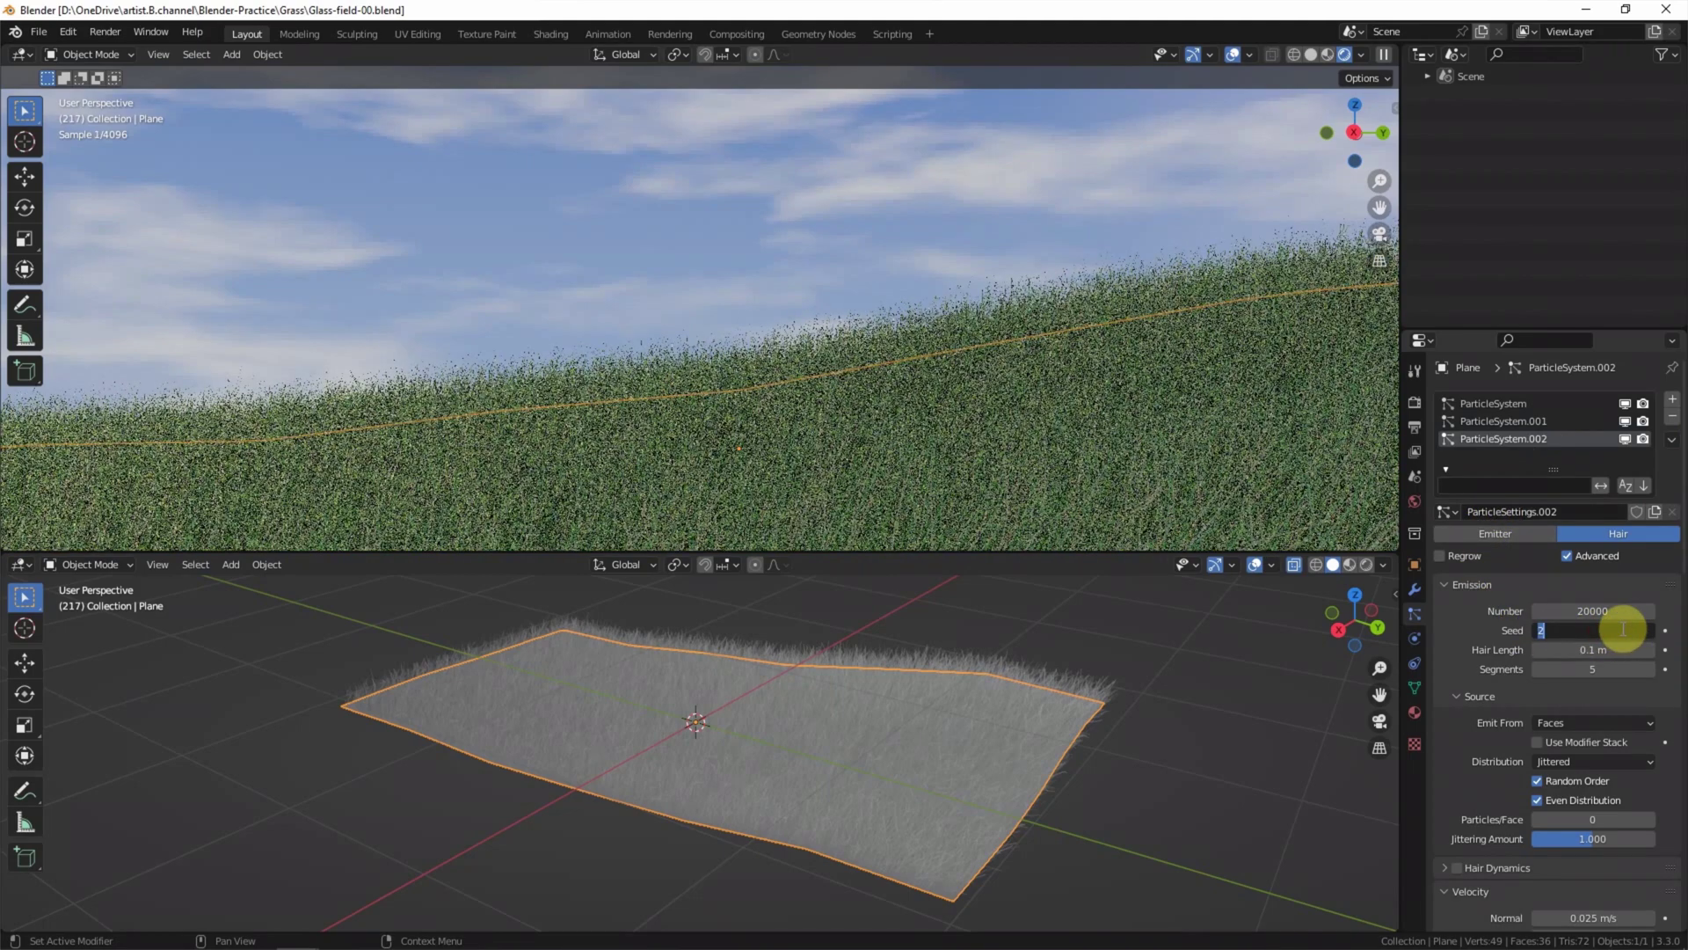
{"action": "type", "text": "10"}
{"action": "key", "text": "Return"}
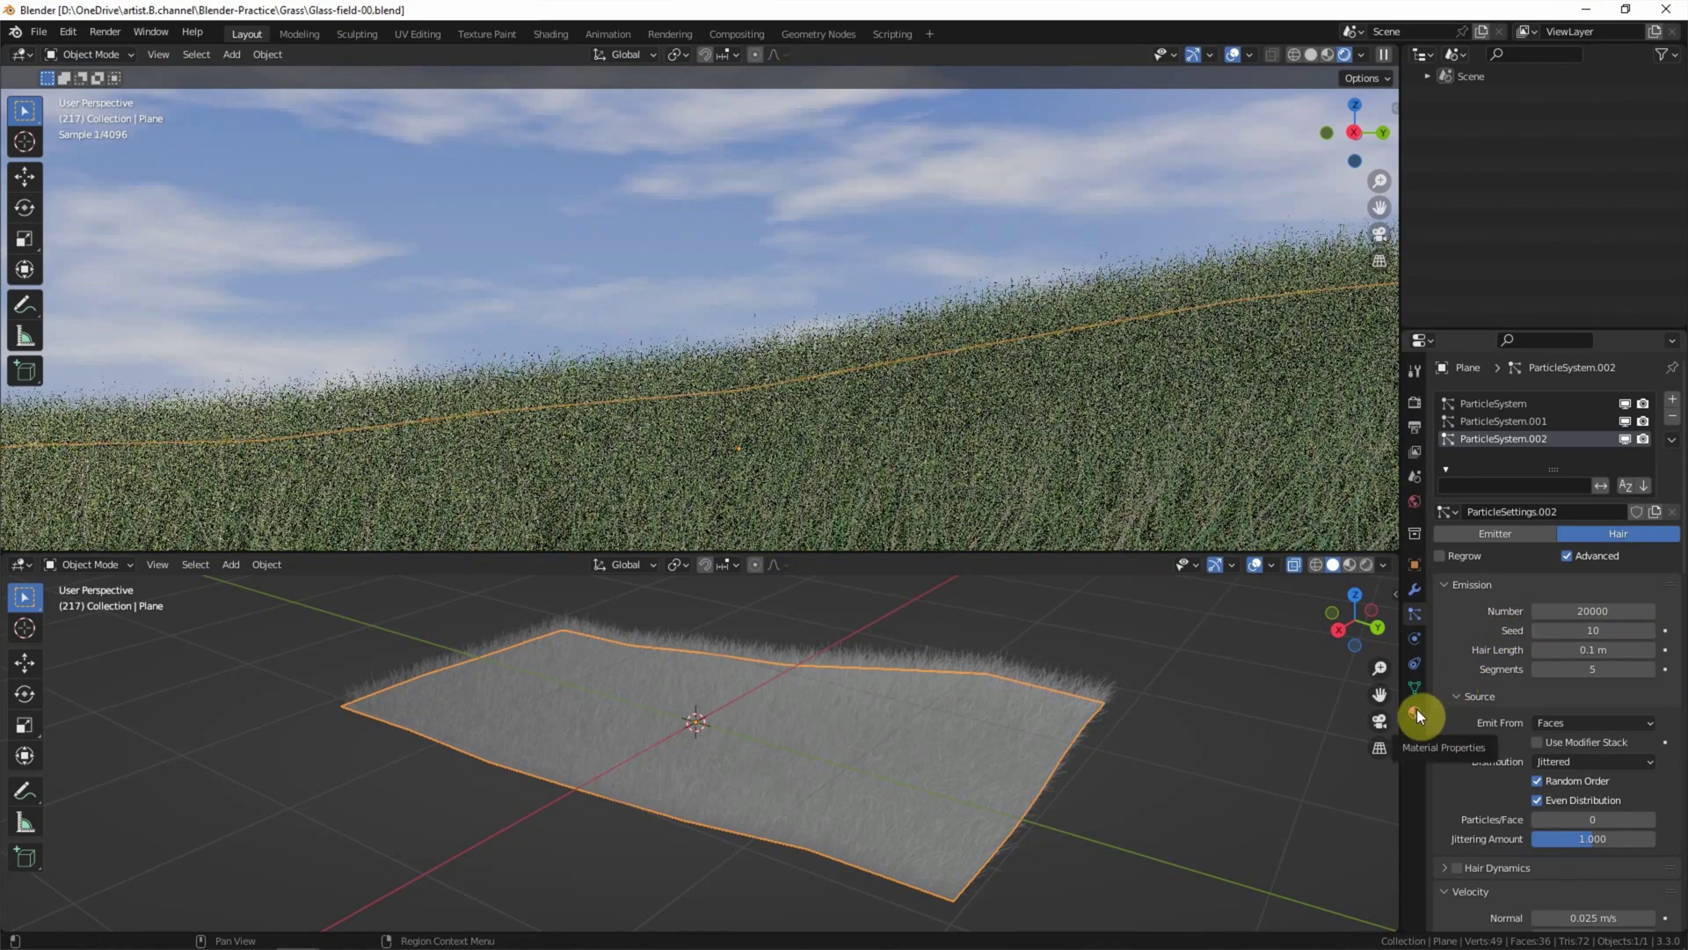
Put a new copy of Green-Grass into the empty third material slot.
{"action": "left_click", "coordinate": [1417, 709]}
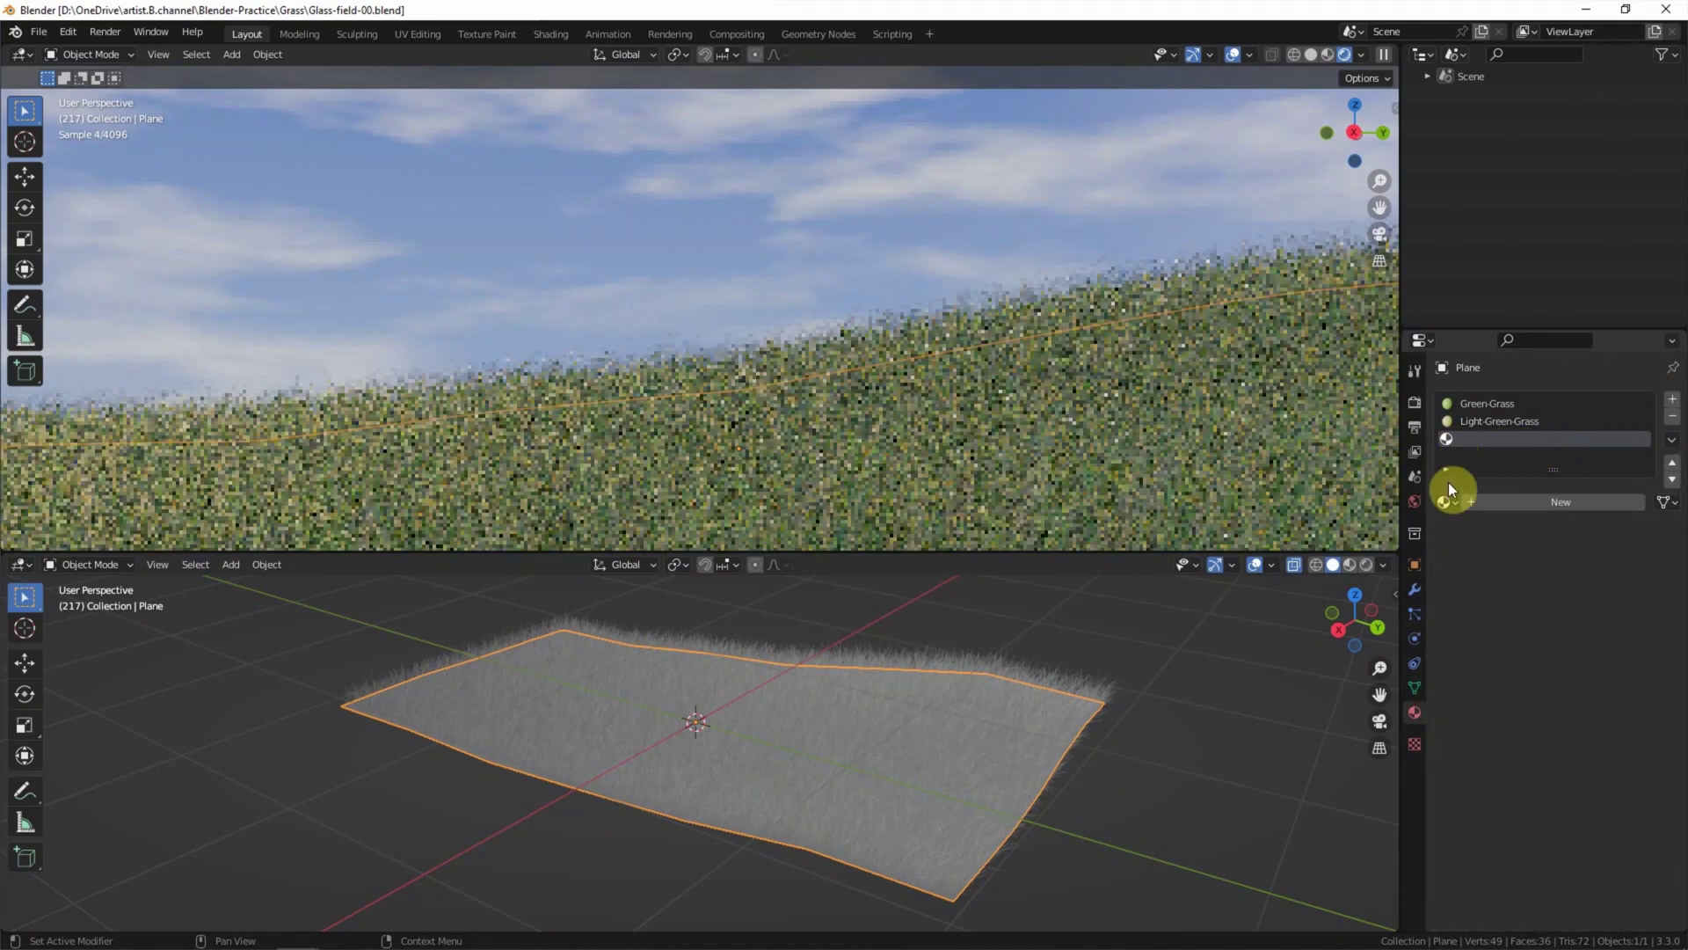
{"action": "left_click", "coordinate": [1447, 502]}
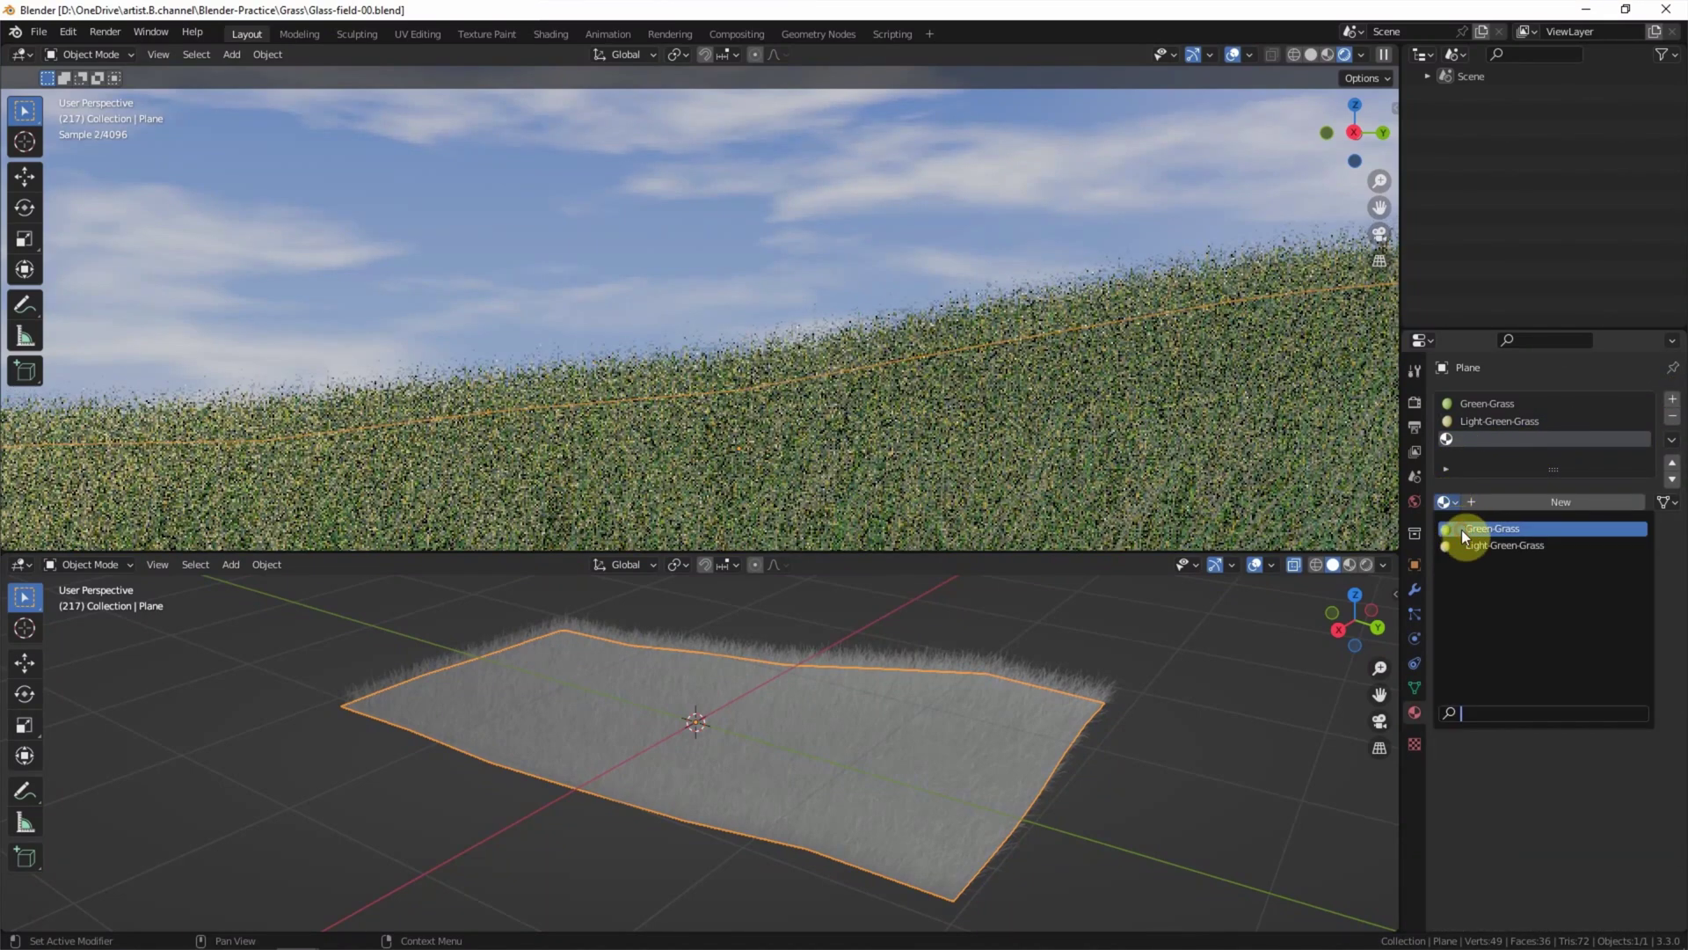
{"action": "left_click", "coordinate": [1462, 528]}
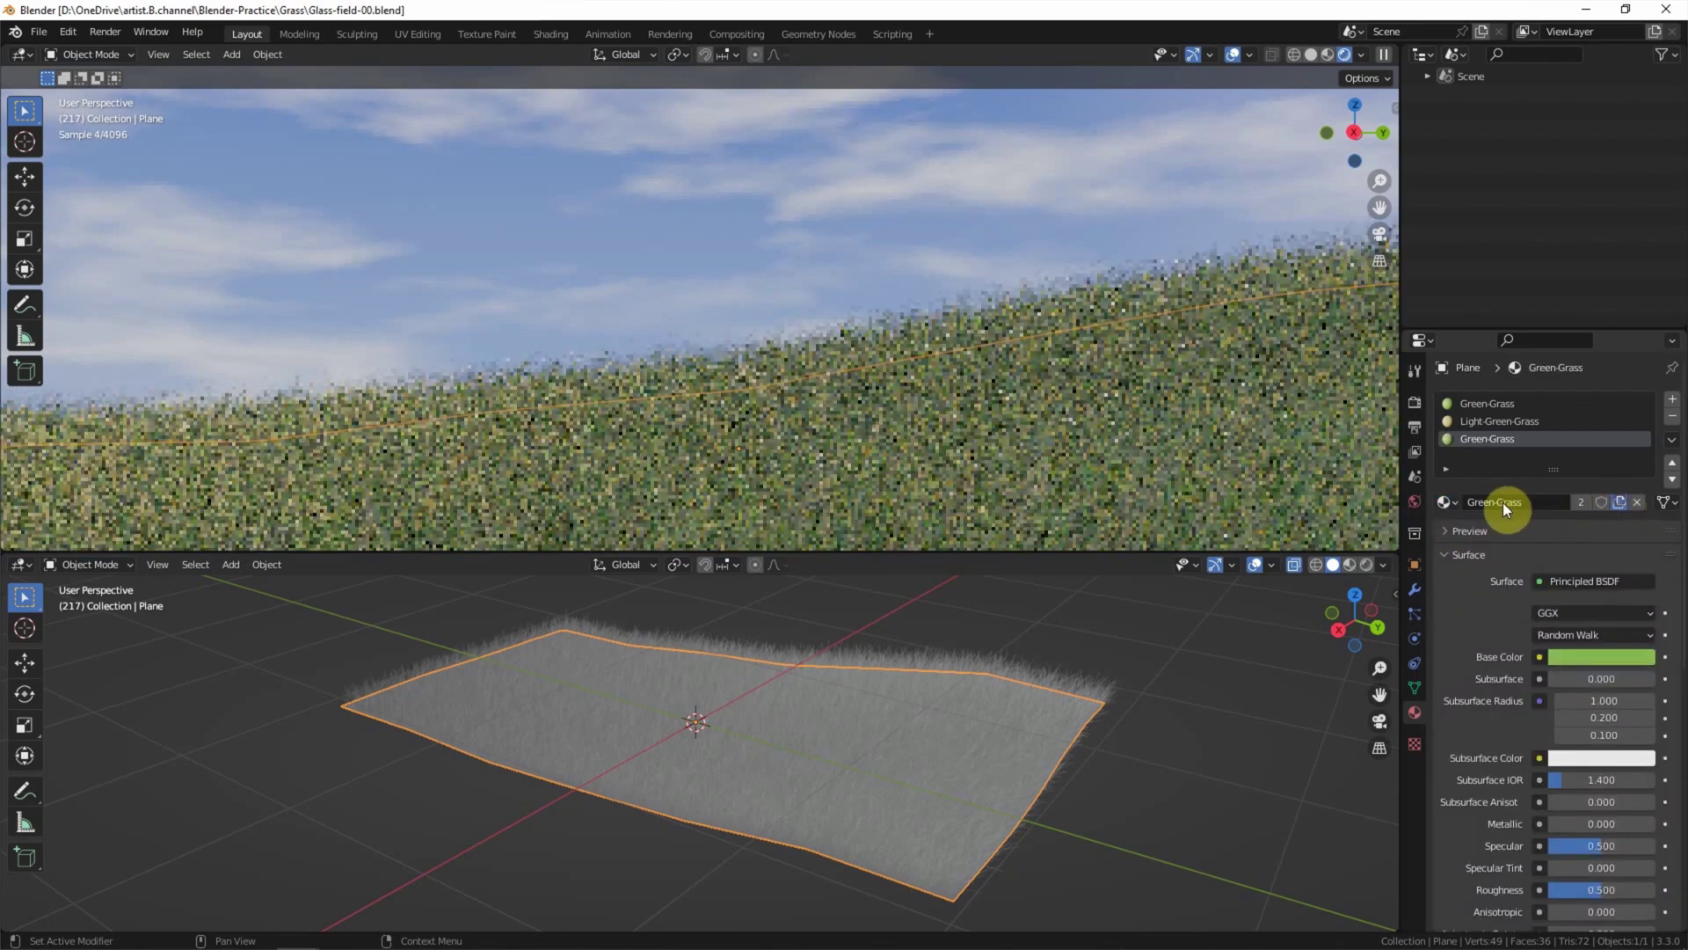
{"action": "left_click", "coordinate": [1545, 497]}
Rename the copy Dark-Green-Grass and darken its base colour (H 0.286, S 0.829, V 0.150).
{"action": "left_click", "coordinate": [1553, 499]}
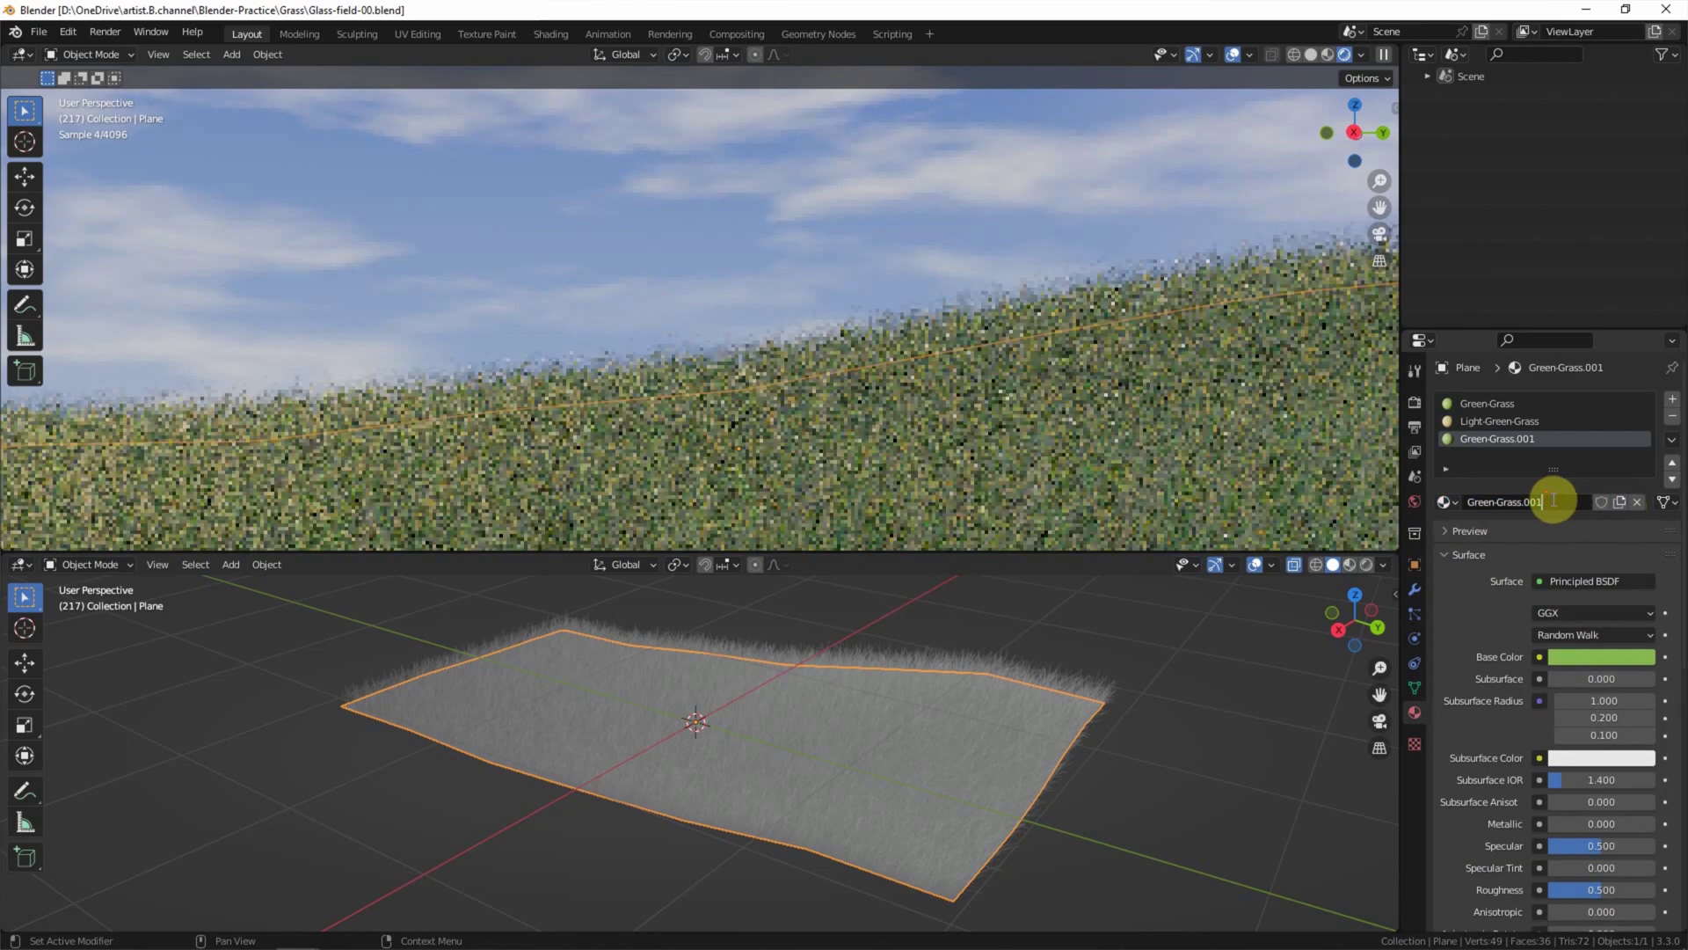
{"action": "key", "text": "BackSpace"}
{"action": "key", "text": "BackSpace"}
{"action": "key", "text": "BackSpace"}
{"action": "key", "text": "BackSpace"}
{"action": "key", "text": "Left"}
{"action": "key", "text": "Left"}
{"action": "key", "text": "Left"}
{"action": "key", "text": "Left"}
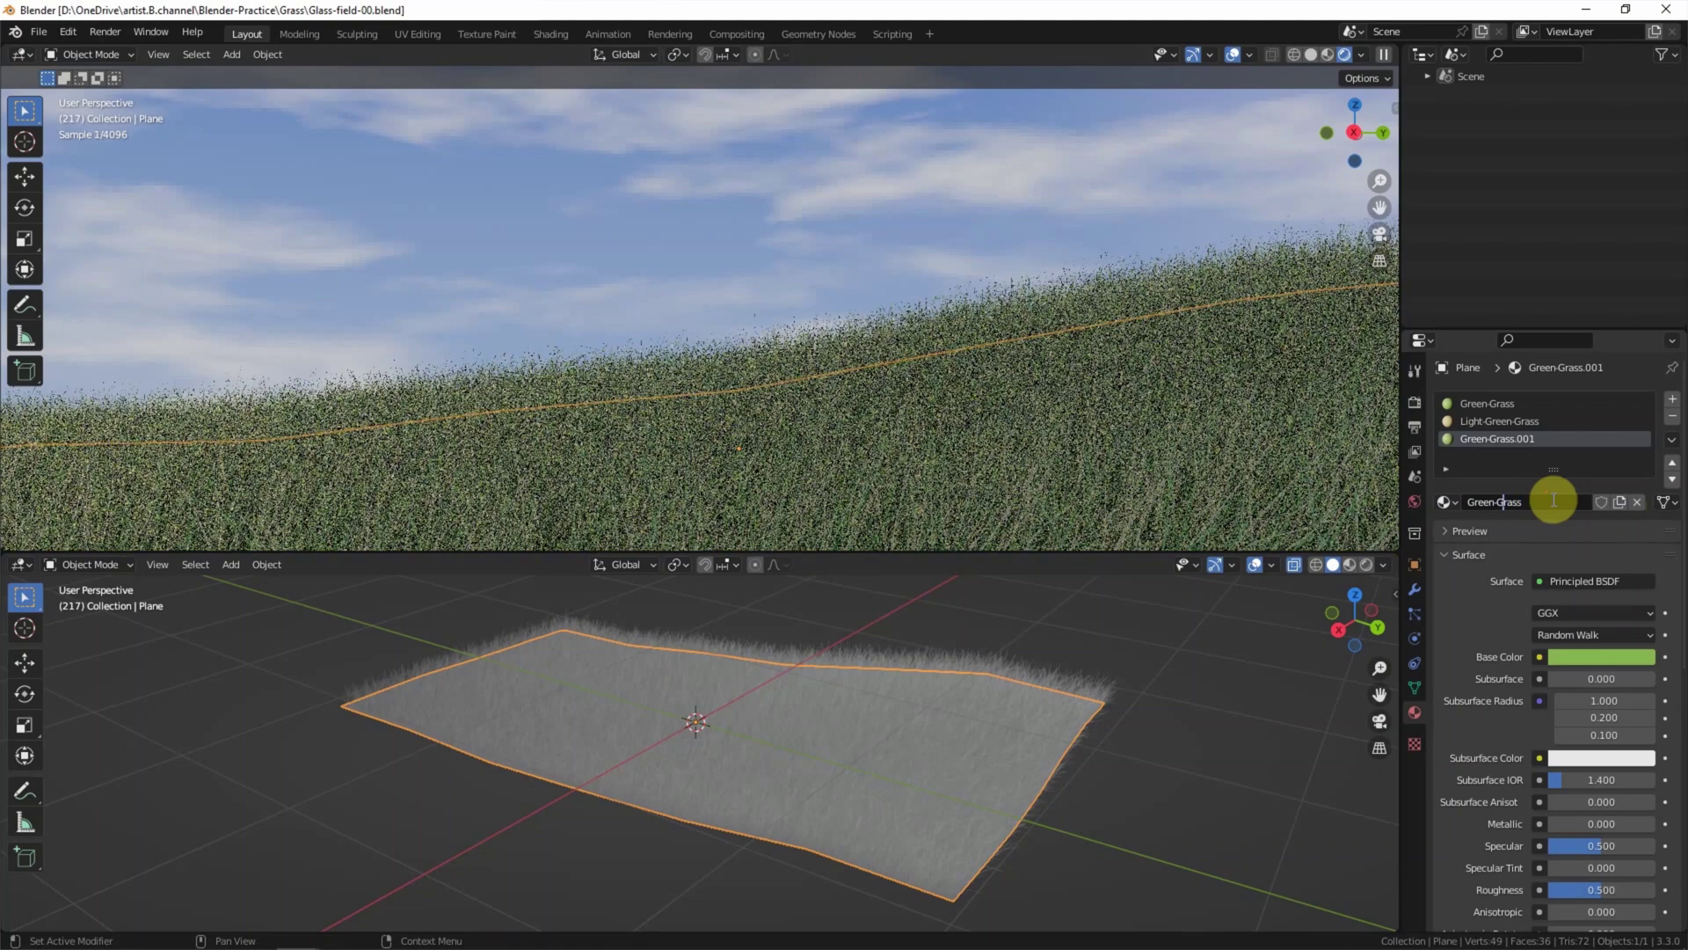
{"action": "key", "text": "Home"}
{"action": "type", "text": "Dark"}
{"action": "type", "text": "-"}
{"action": "key", "text": "Return"}
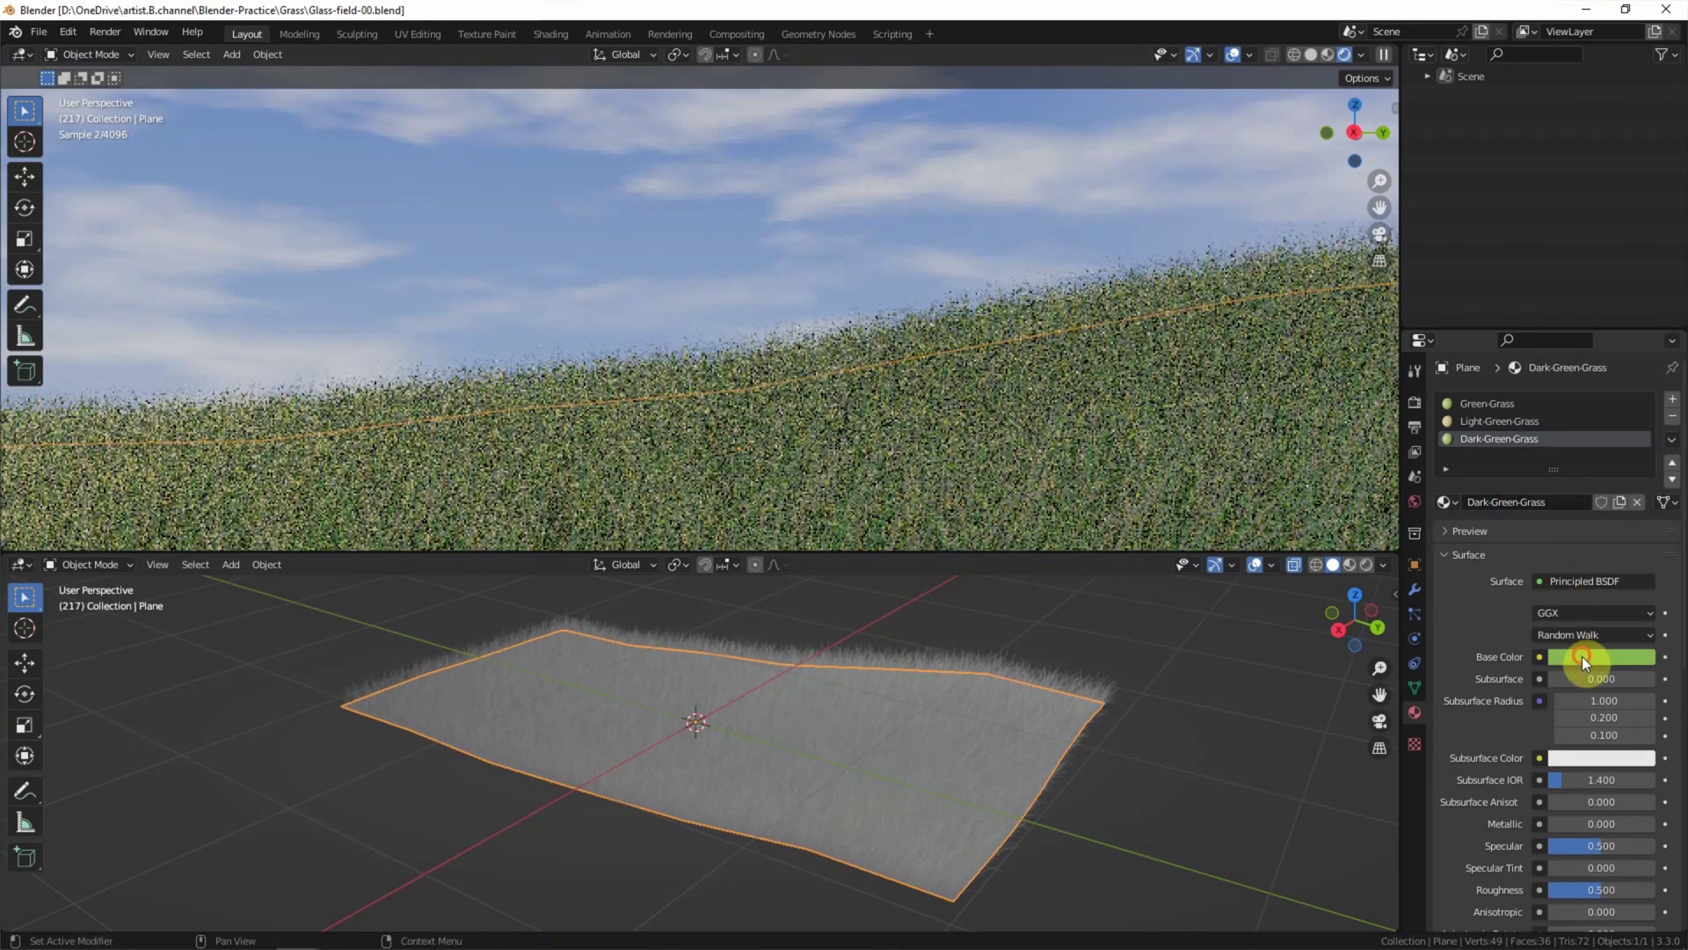
{"action": "left_click", "coordinate": [1581, 656]}
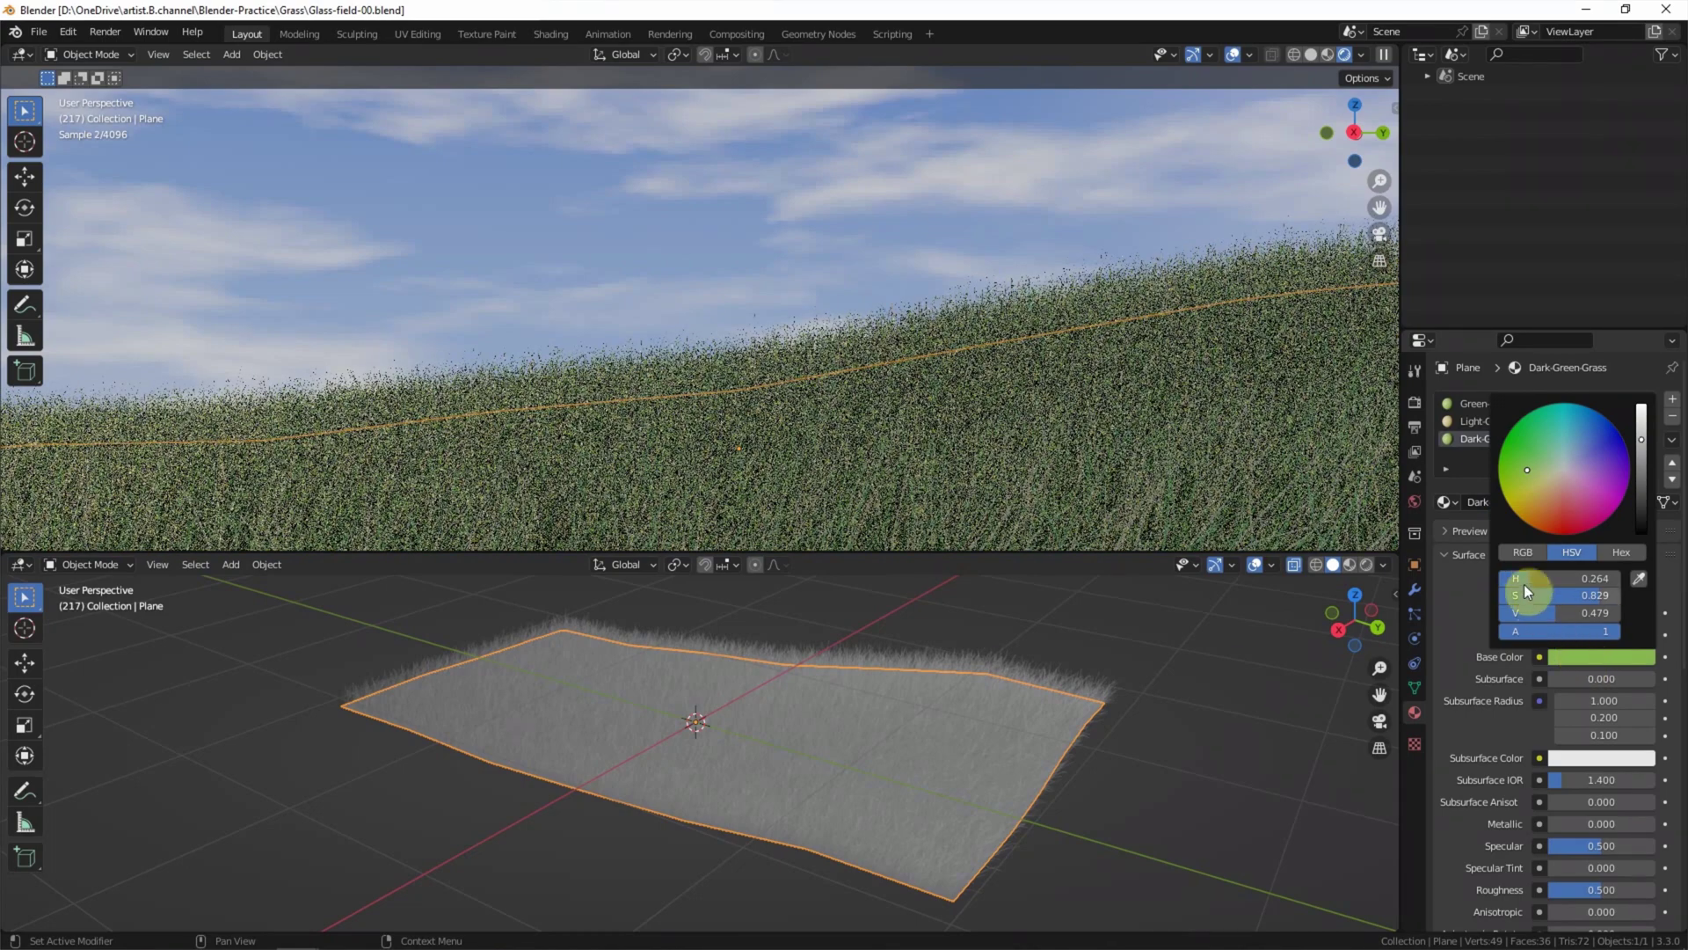
{"action": "left_click_drag", "start_coordinate": [1523, 584], "coordinate": [1492, 621]}
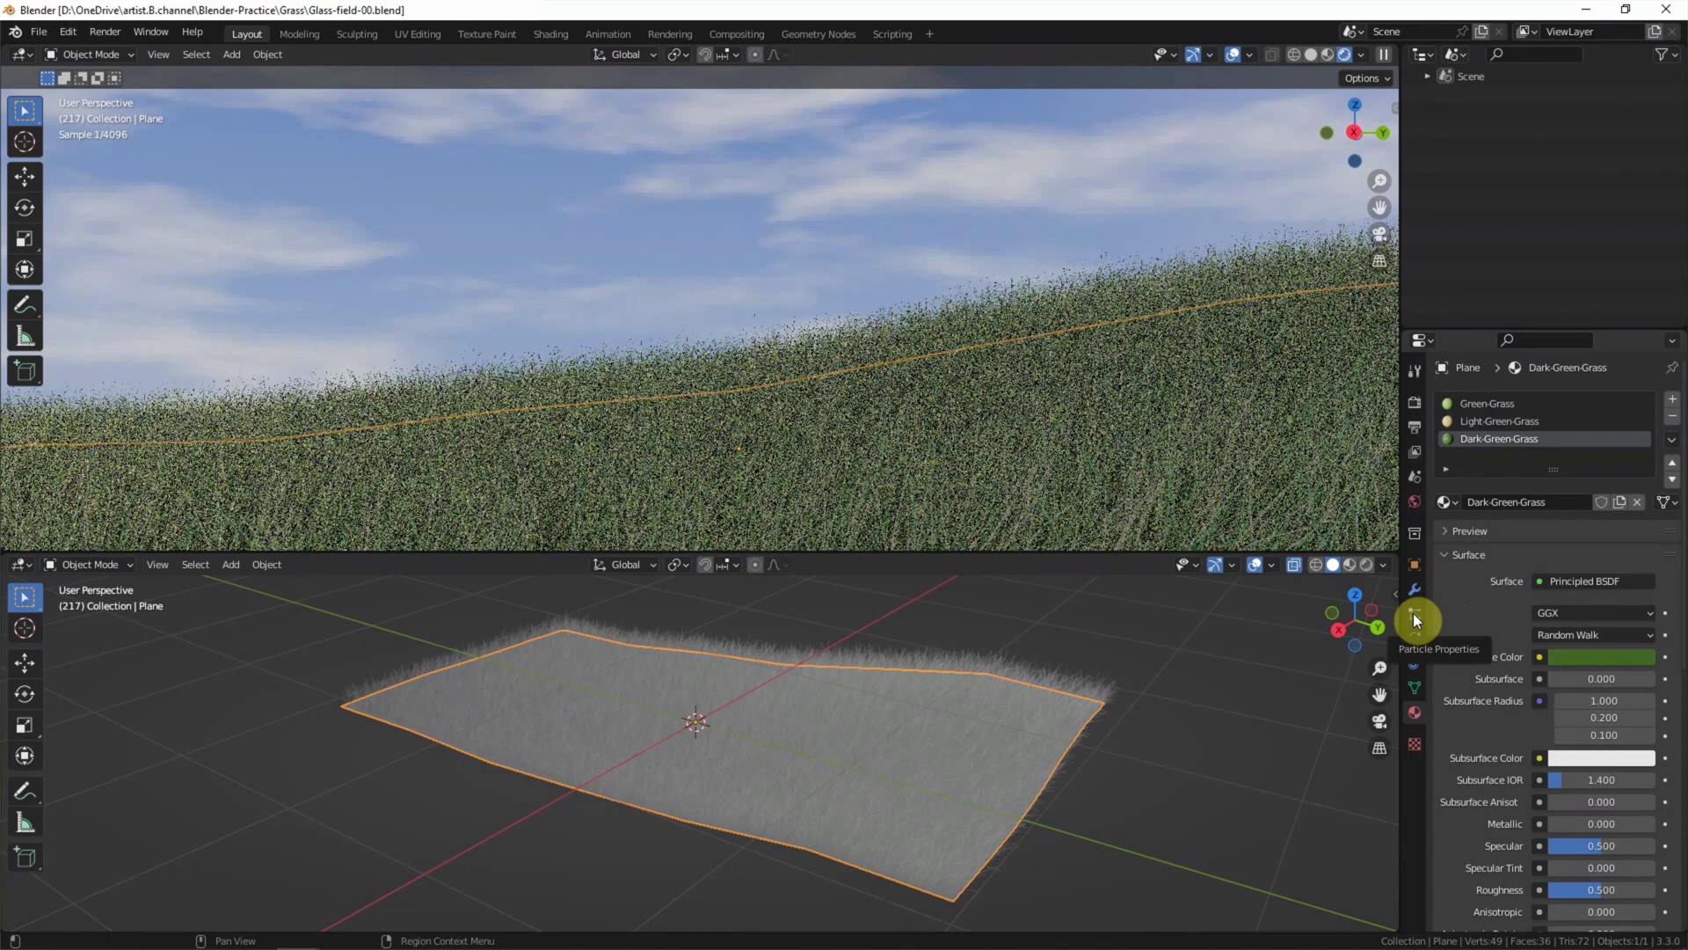
Set ParticleSystem.002's Render material to Dark-Green-Grass.
{"action": "left_click", "coordinate": [1412, 614]}
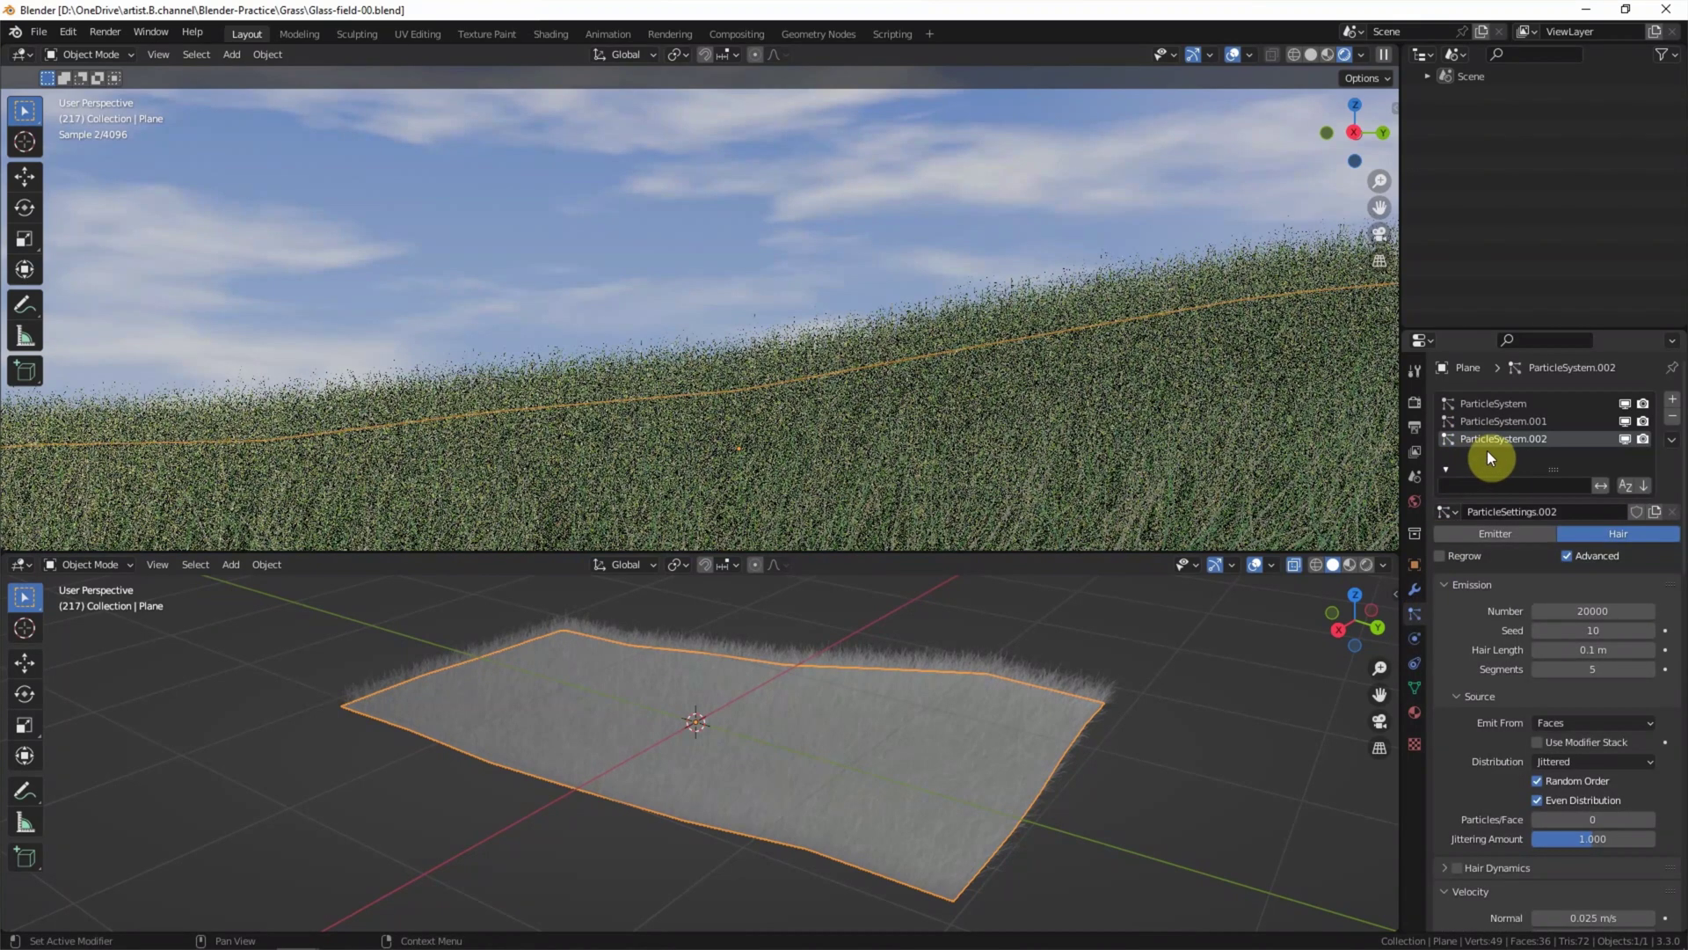
{"action": "scroll", "coordinate": [1459, 635], "scroll_direction": "down", "scroll_amount": 14}
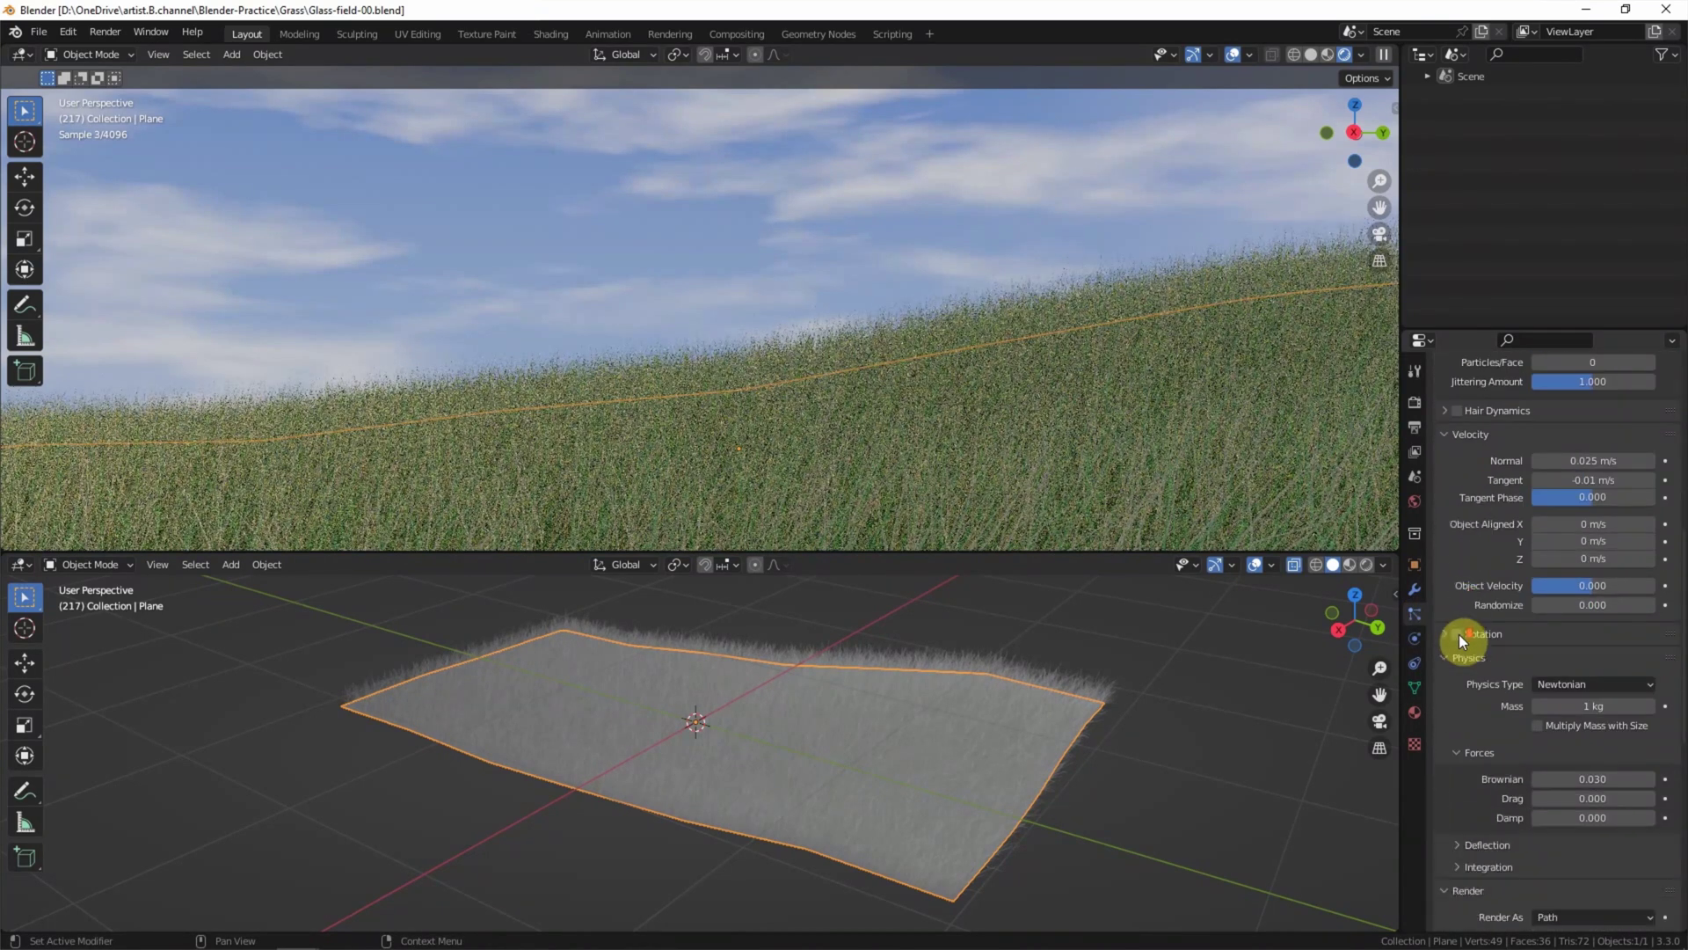
{"action": "scroll", "coordinate": [1461, 640], "scroll_direction": "down", "scroll_amount": 2}
{"action": "left_click", "coordinate": [1558, 728]}
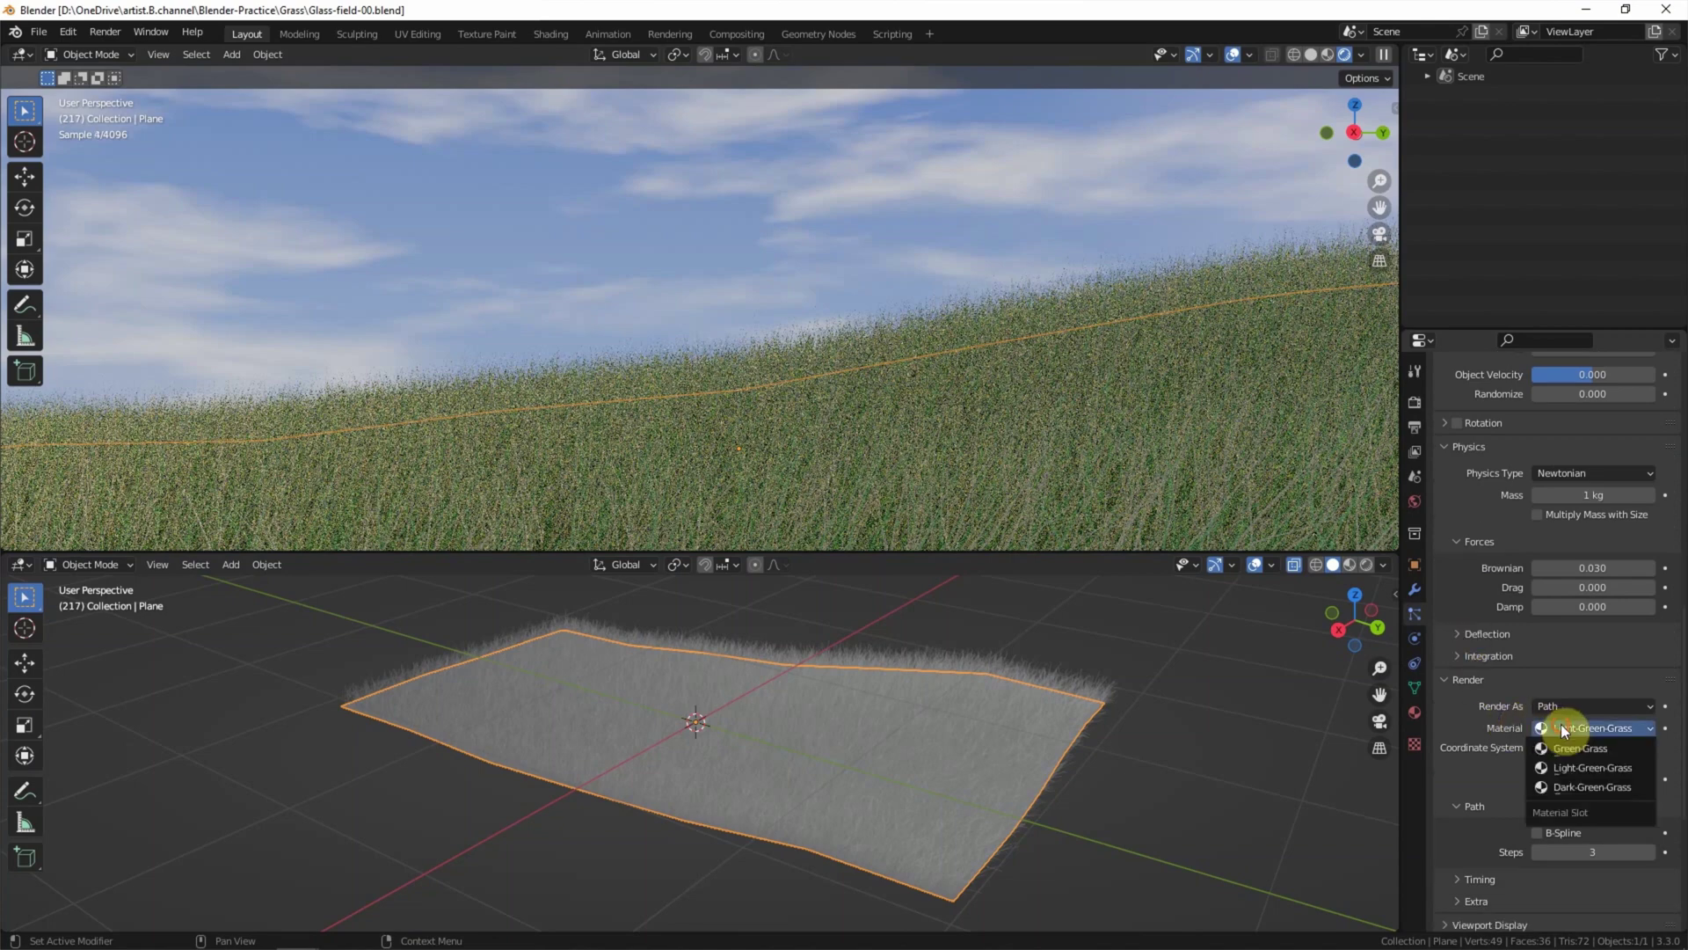
{"action": "left_click", "coordinate": [1600, 788]}
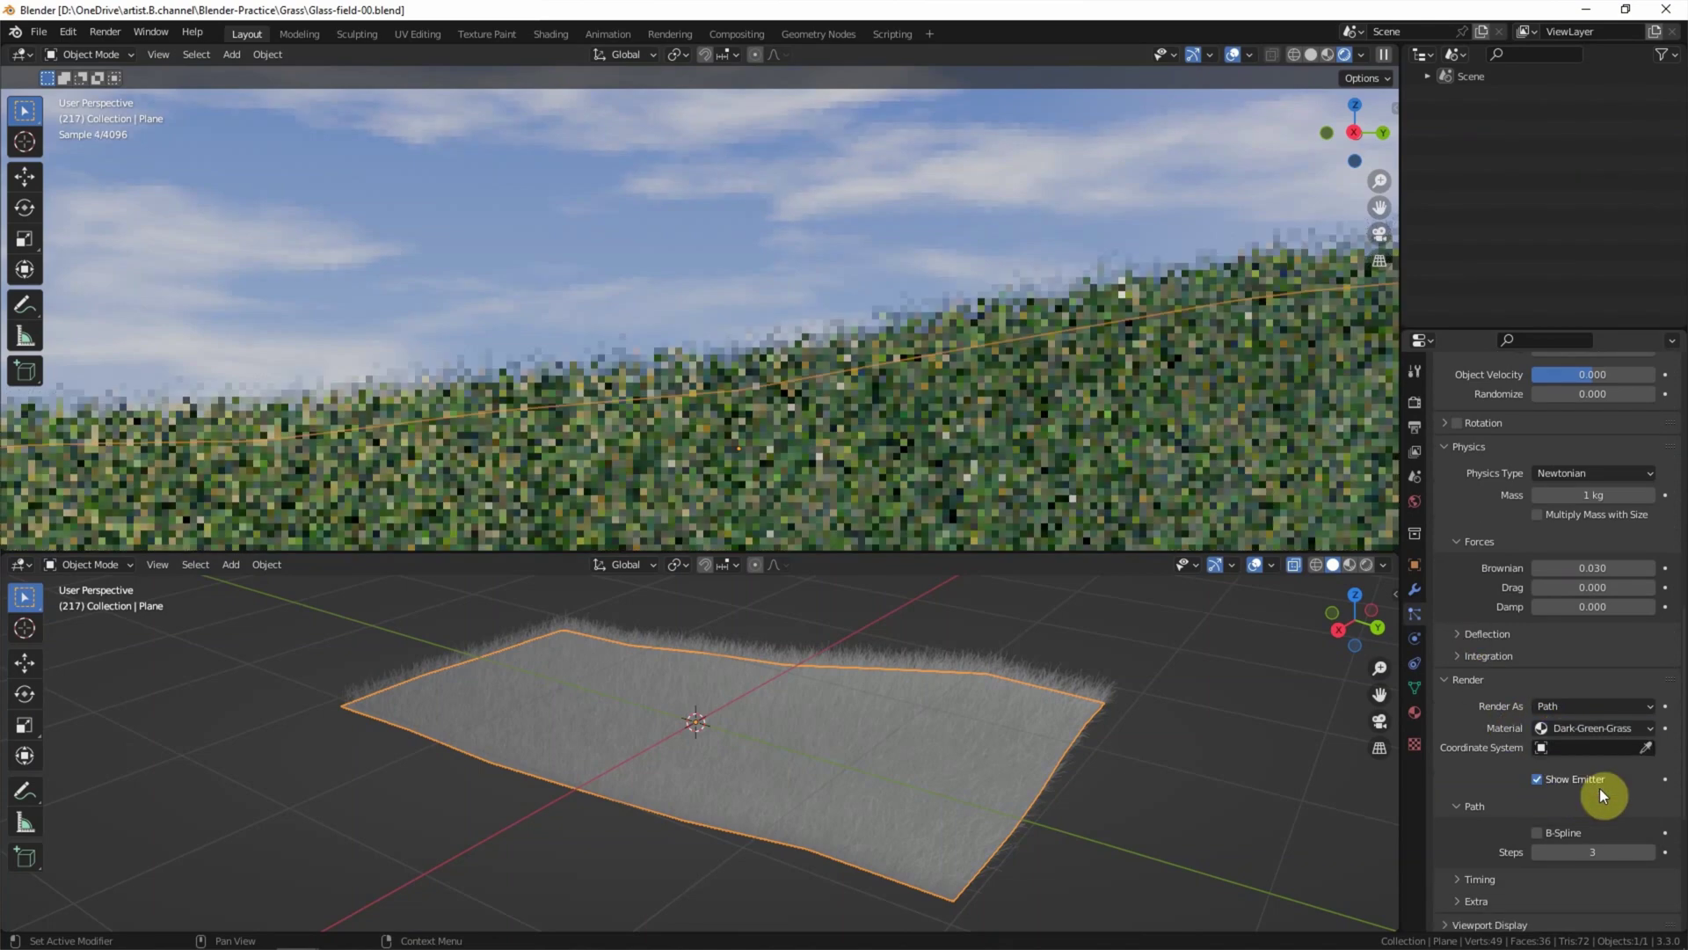
{"action": "scroll", "coordinate": [1505, 744], "scroll_direction": "up", "scroll_amount": 13}
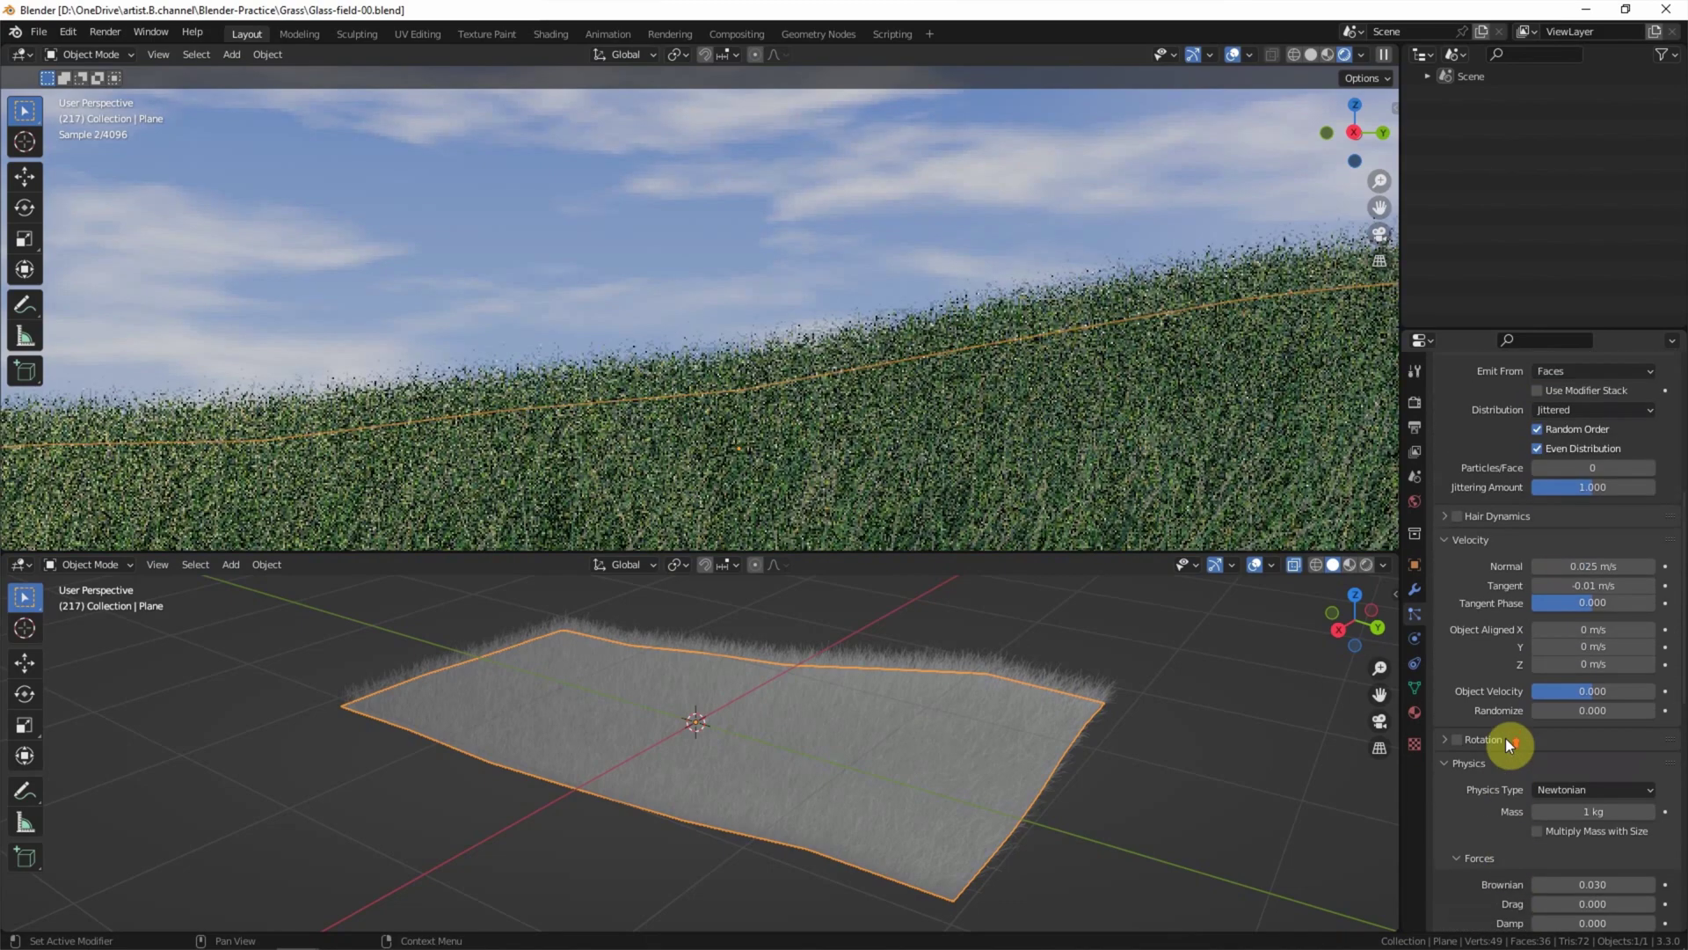
{"action": "scroll", "coordinate": [1506, 744], "scroll_direction": "up", "scroll_amount": 6}
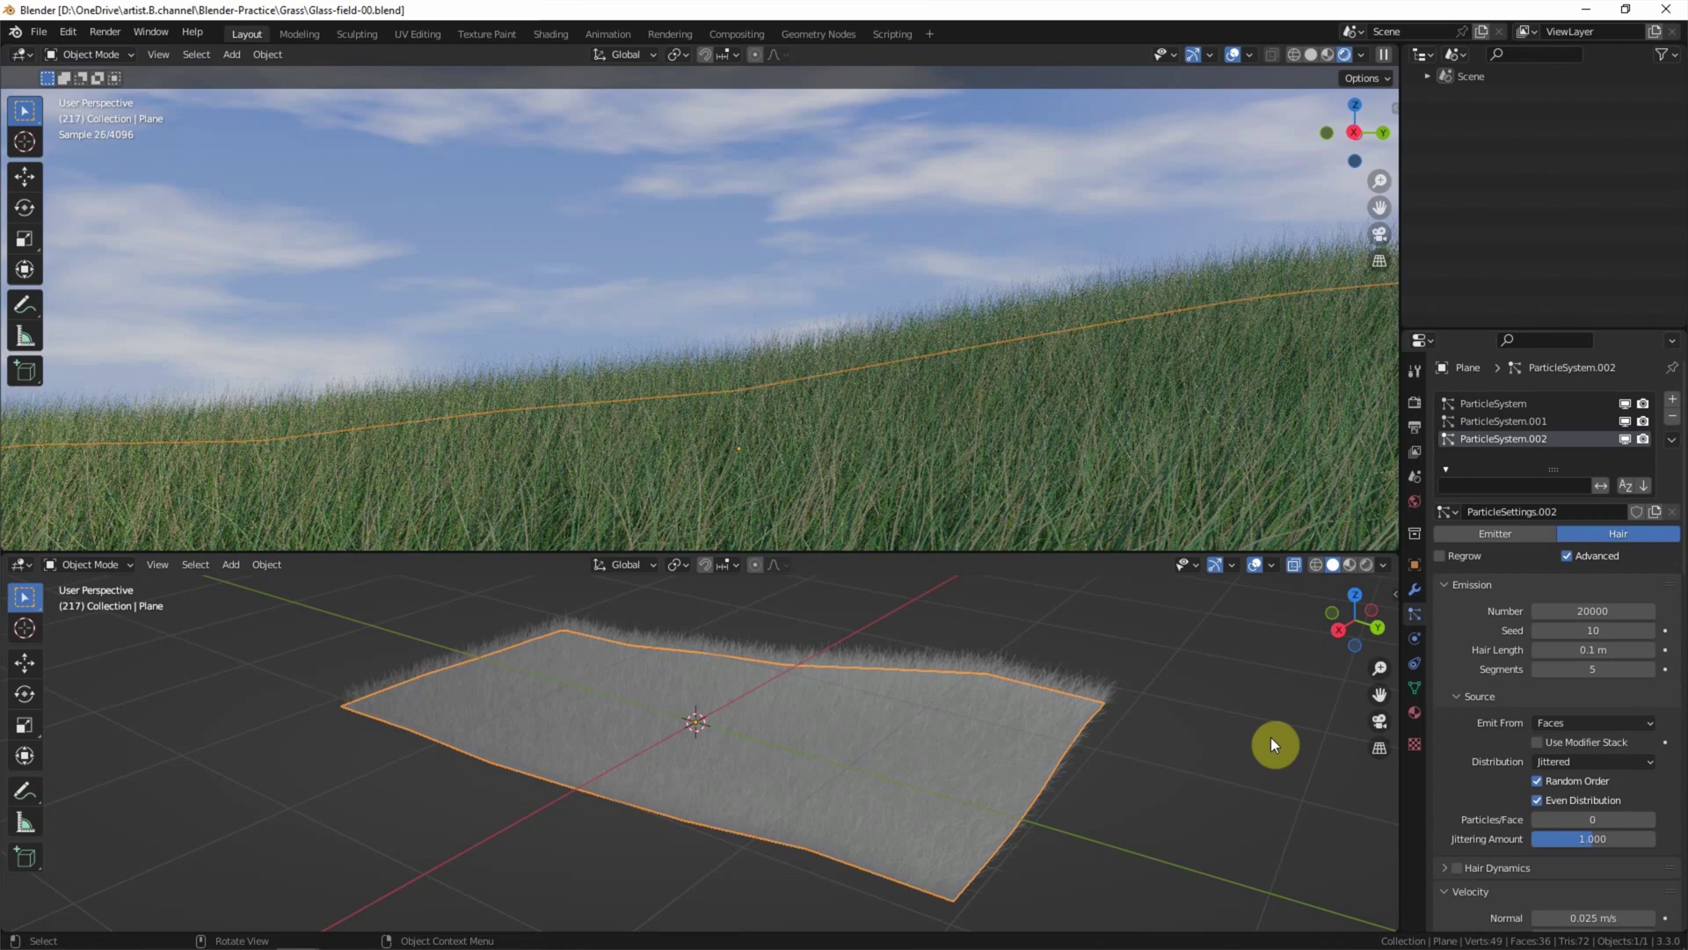
Deselect the plane in the viewport to view the finished three-tone grass field.
{"action": "left_click", "coordinate": [1270, 736]}
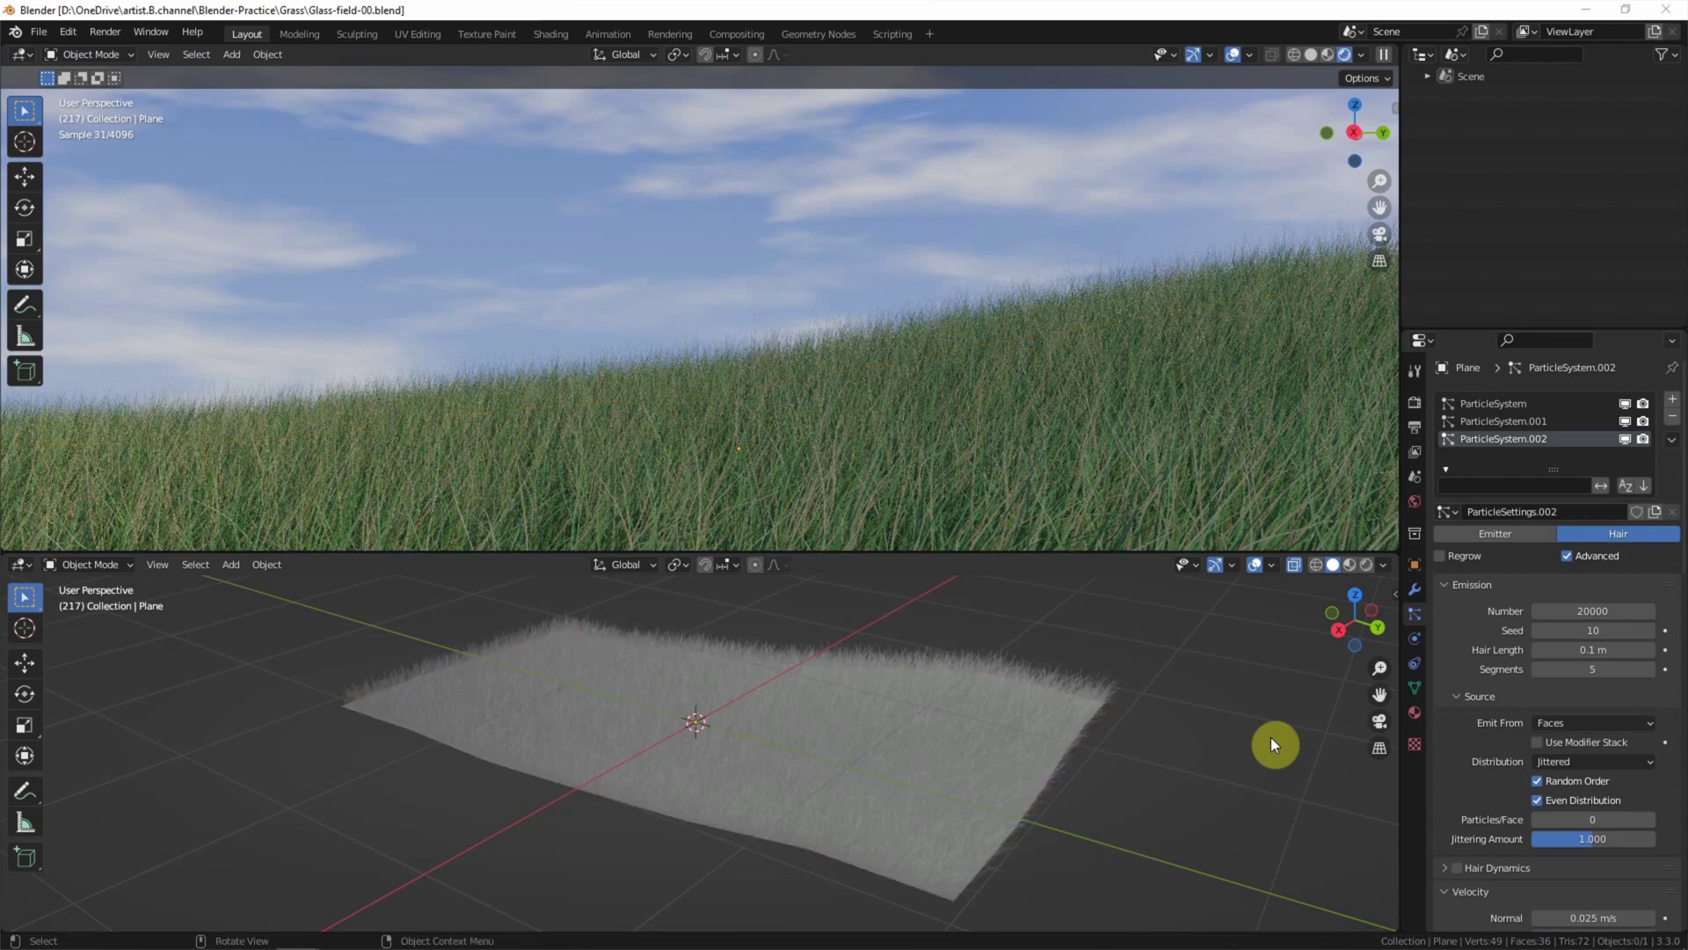